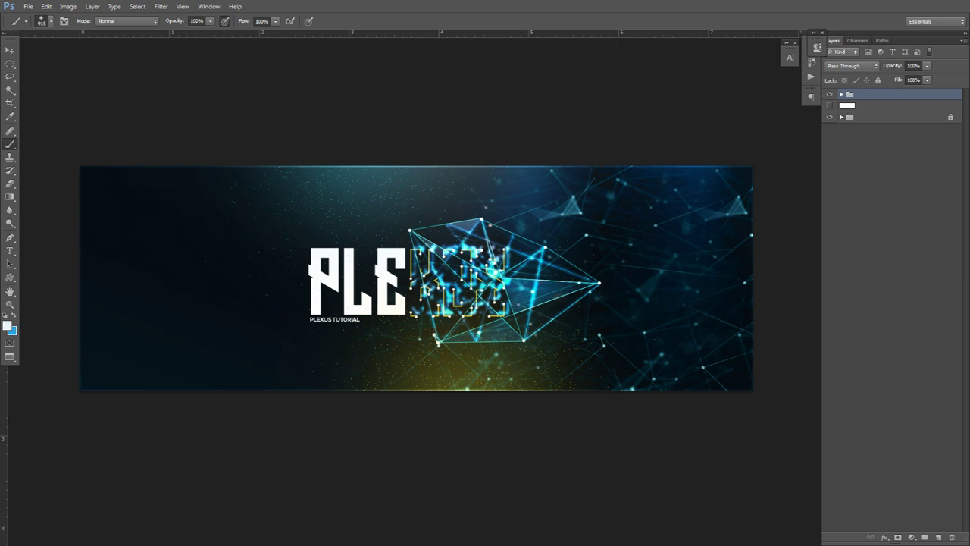
- Hide the plexus artwork group, then show and select the white background layer
mouse_move(485, 543)
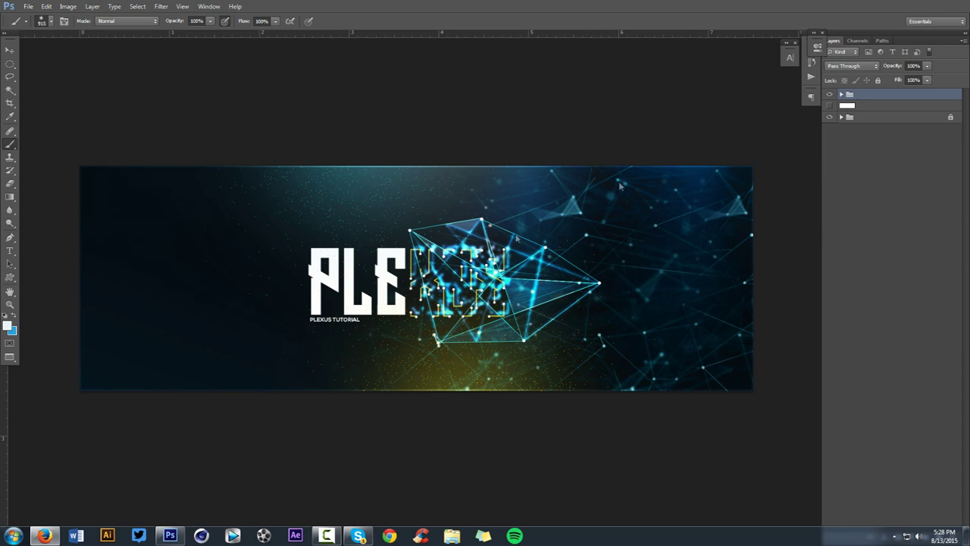
left_click(829, 94)
left_click(829, 106)
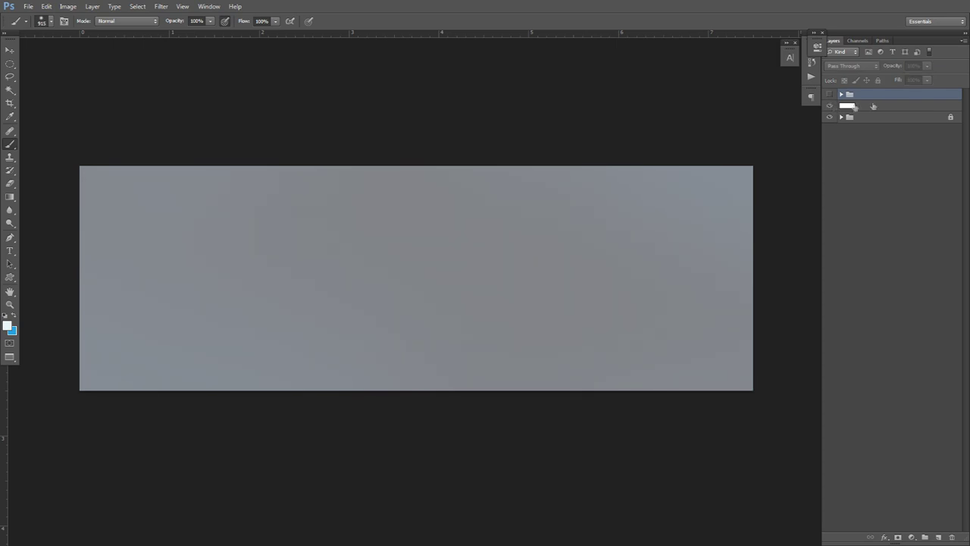
left_click(875, 106)
- Type 'plexus' near the canvas centre in Long Shot 28 pt and make it all capitals
key("t")
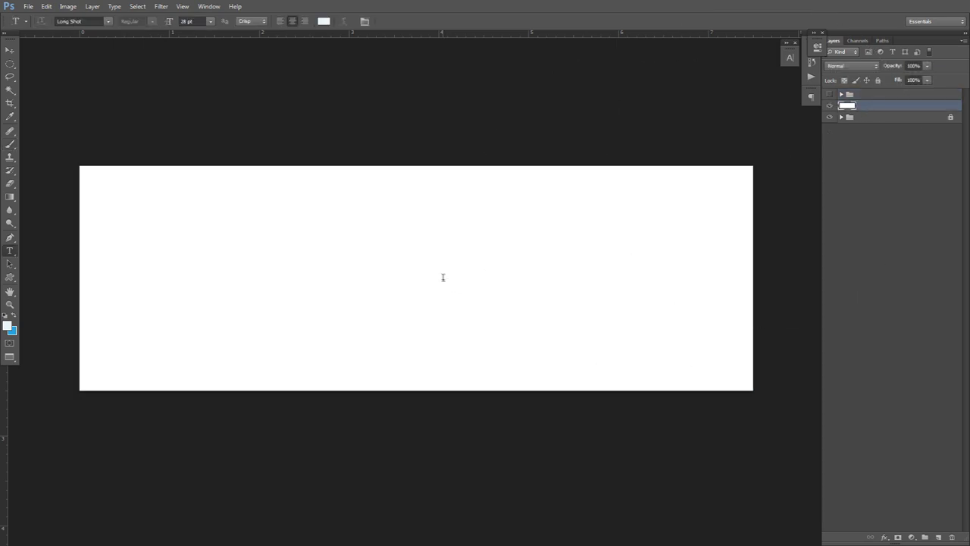
left_click(442, 278)
type("plexus")
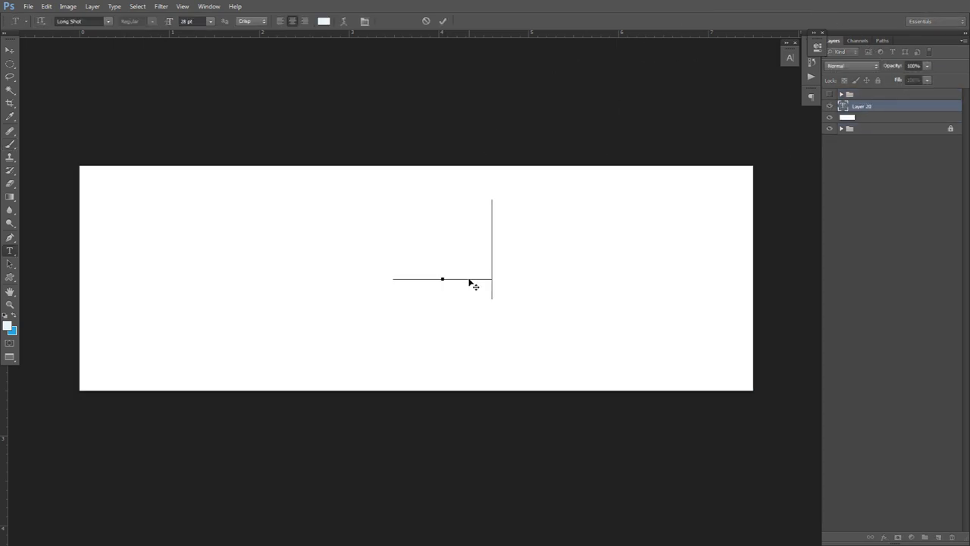
key("ctrl+a")
left_click(790, 57)
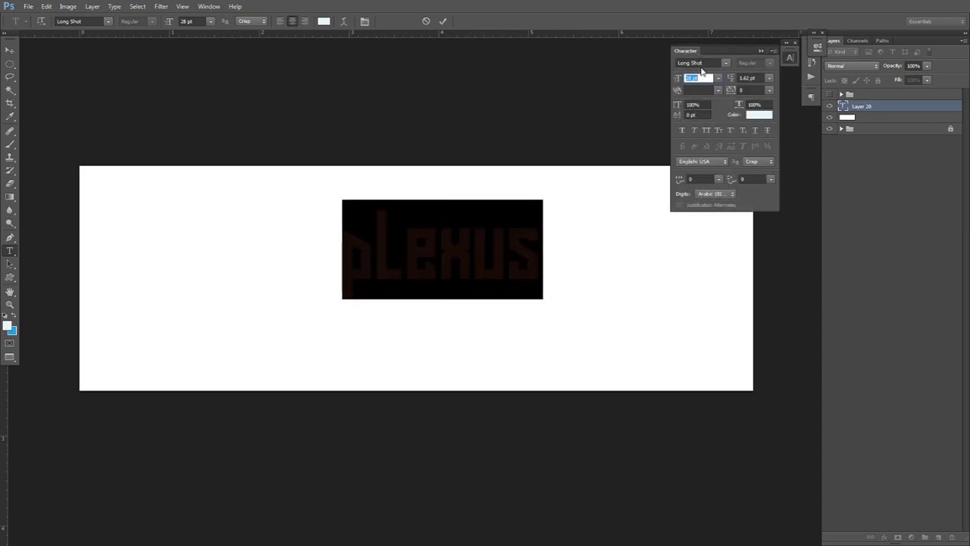
left_click(488, 234)
key("ctrl+a")
key("ctrl+shift+k")
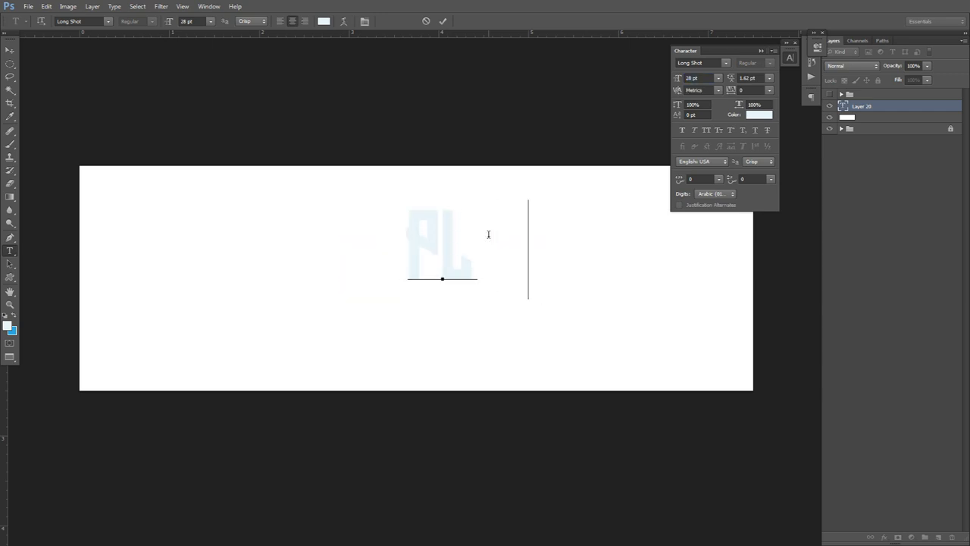
- Colour the PLEXUS text near-black #1d1d1d and commit it
left_click(758, 115)
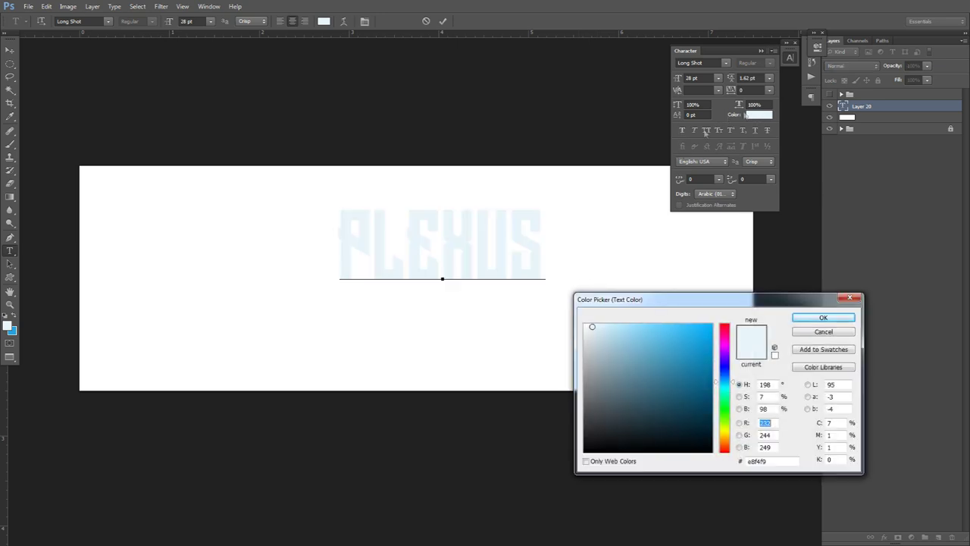
left_click_drag(601, 380, 599, 431)
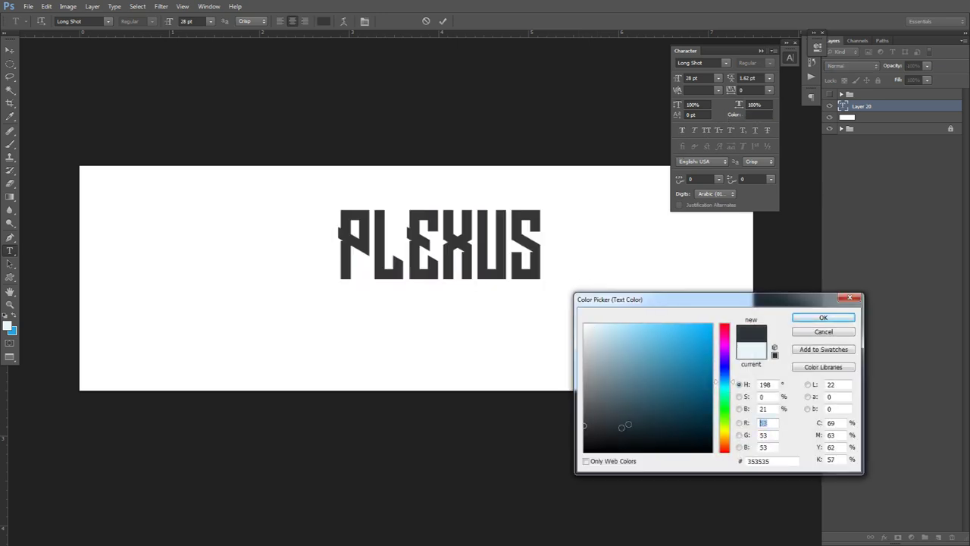
left_click(601, 435)
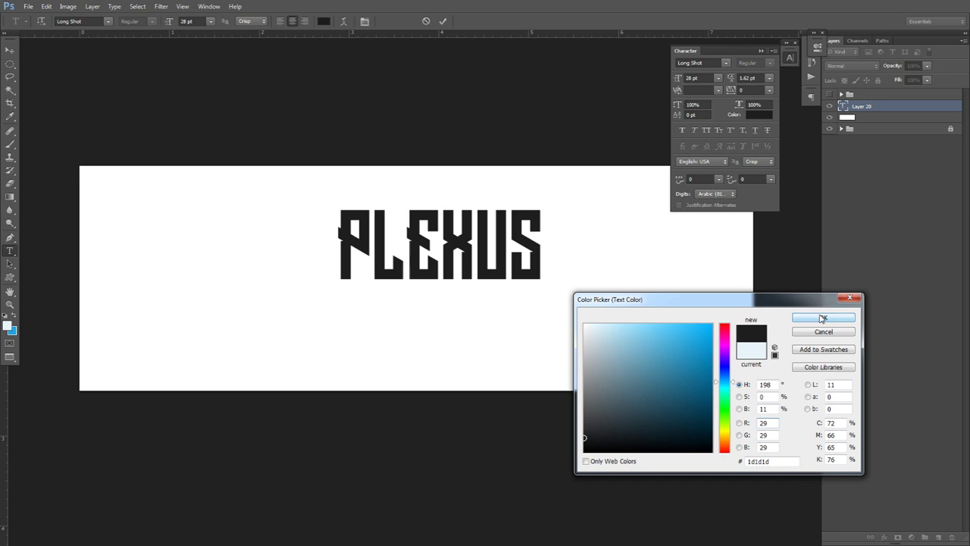
left_click(823, 317)
left_click(442, 21)
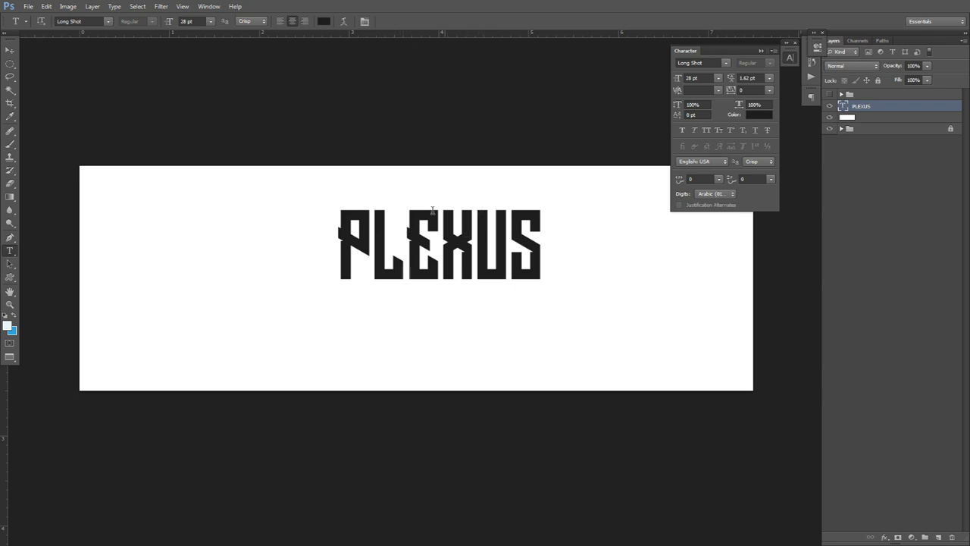
left_click(10, 51)
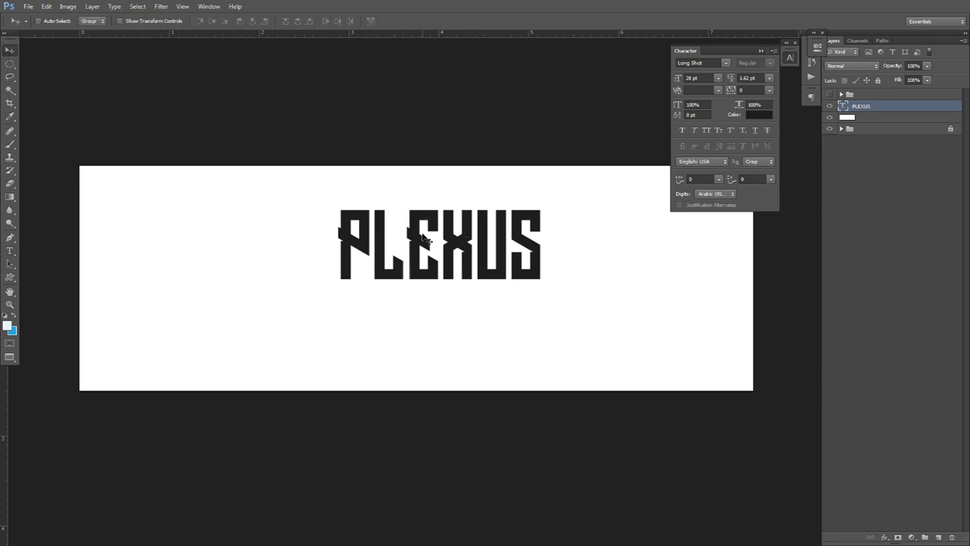
- Move PLEXUS lower and slightly left, then try Nexa Bold as its font
left_click_drag(413, 259, 405, 288)
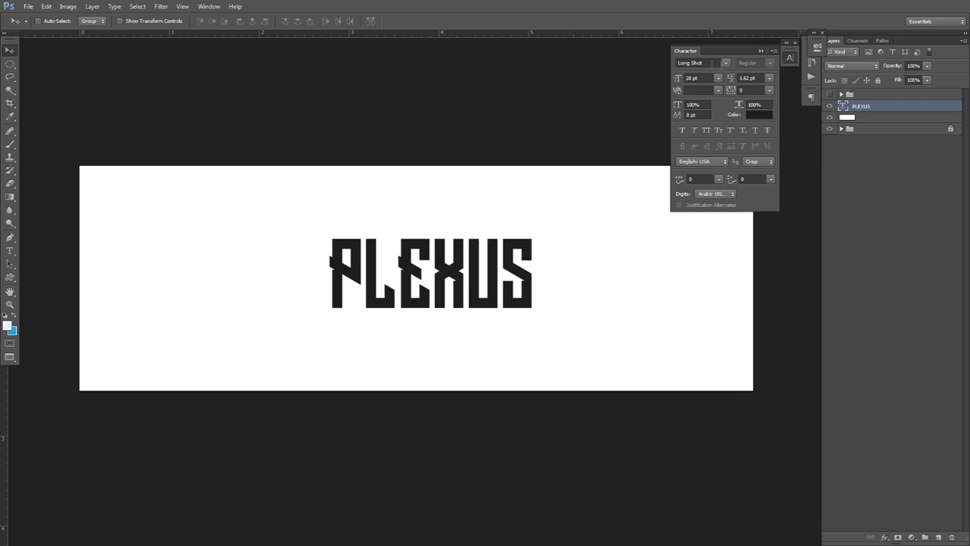
key("t")
left_click(468, 273)
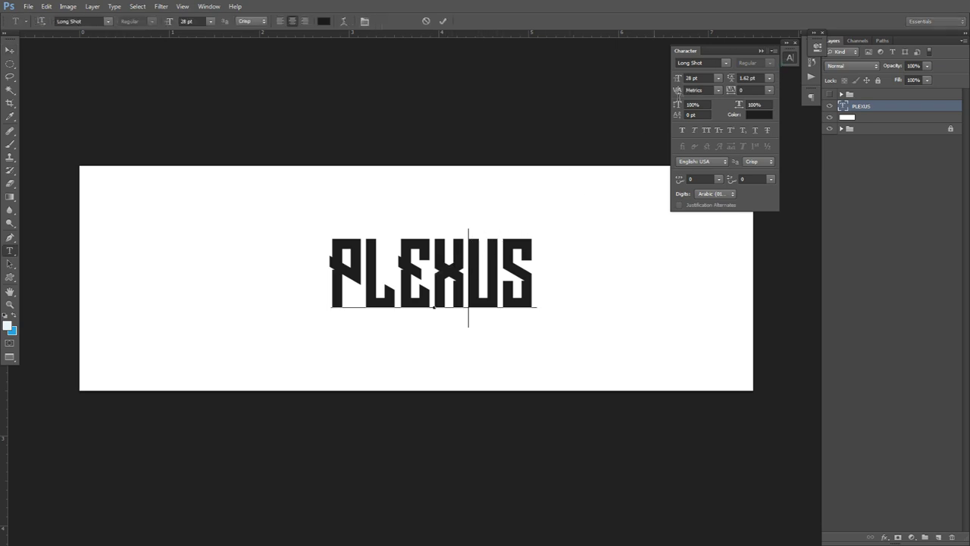
key("ctrl+a")
left_click(703, 63)
type("Ne")
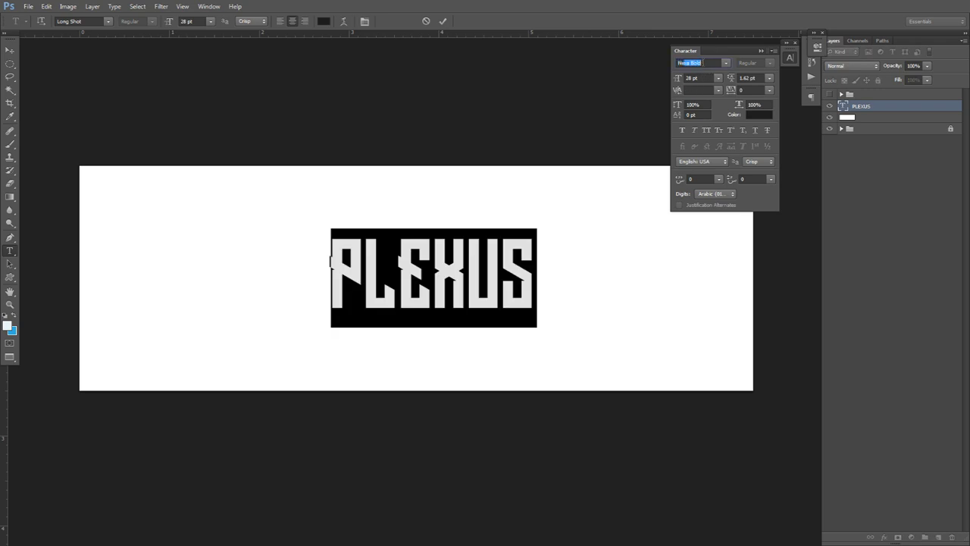
key("Return")
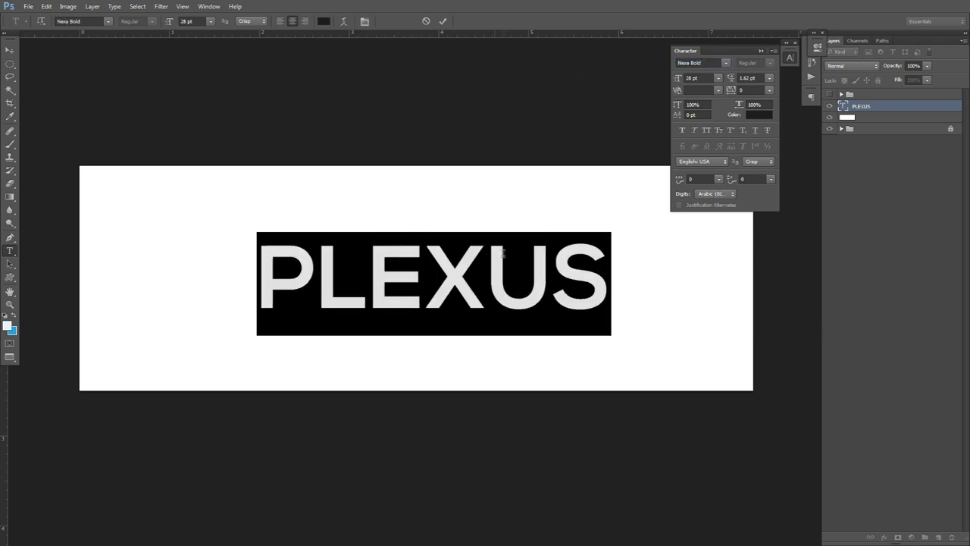
left_click(424, 284)
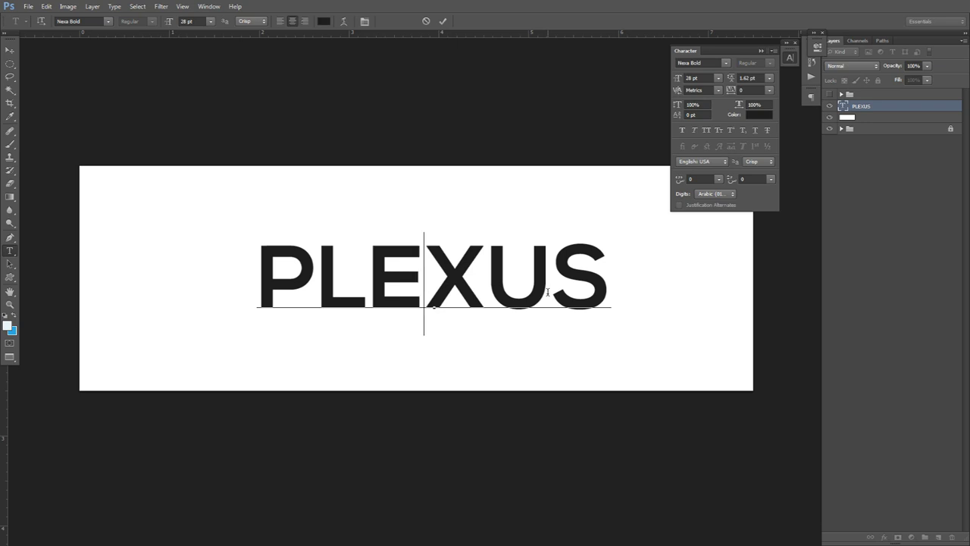
- Switch PLEXUS back to Long Shot, nudge it slightly down-left, and collapse the character panel
double_click(592, 278)
left_click(694, 62)
type("L")
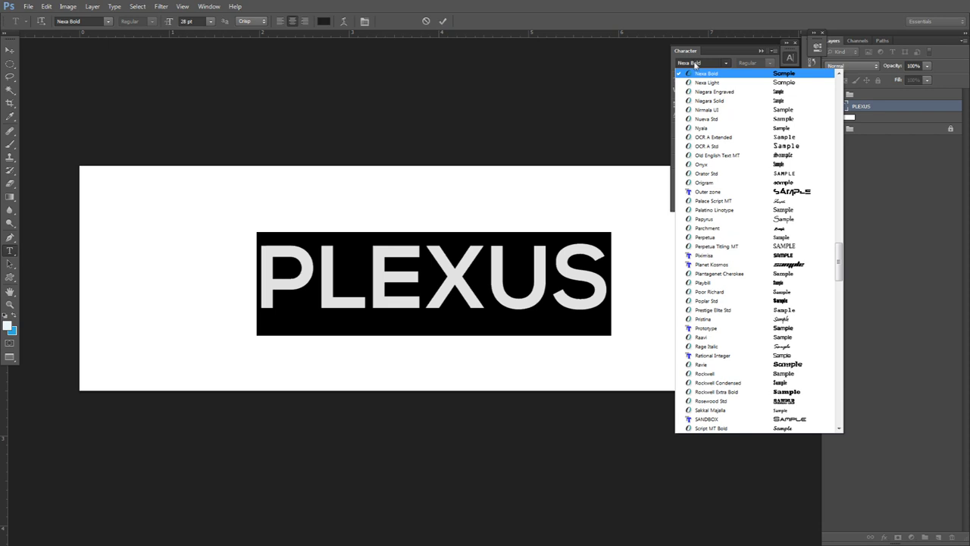
key("Return")
type("Lon")
key("Return")
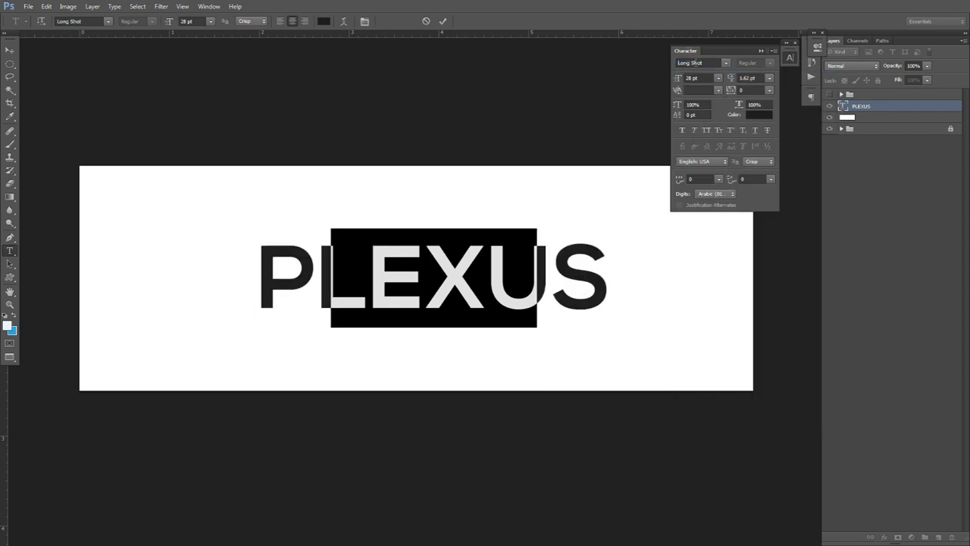
left_click(445, 21)
key("v")
left_click_drag(485, 283, 481, 286)
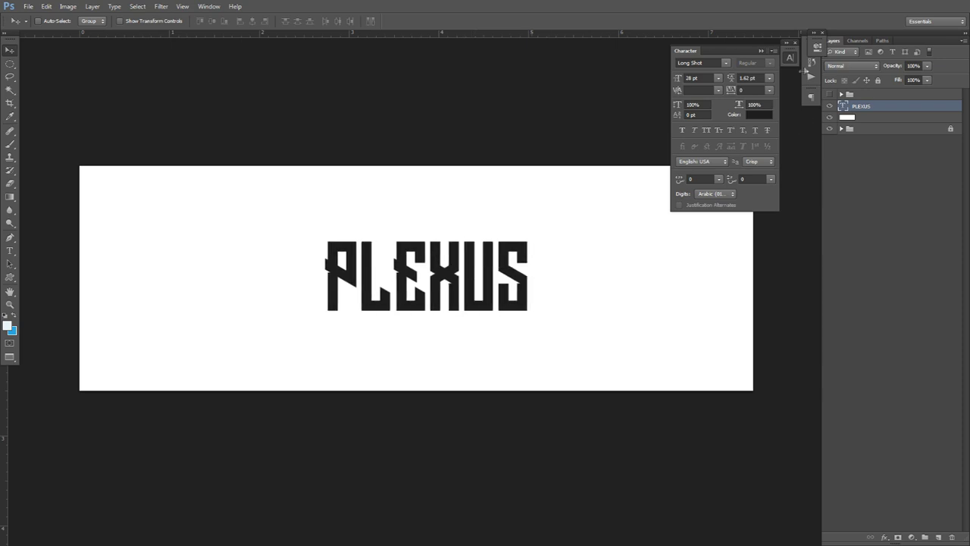
left_click(789, 60)
- Zoom in on the lettering and begin a pen path from the X toward the U
key("p")
scroll(429, 214, "up", 2)
left_click_drag(495, 302, 477, 205)
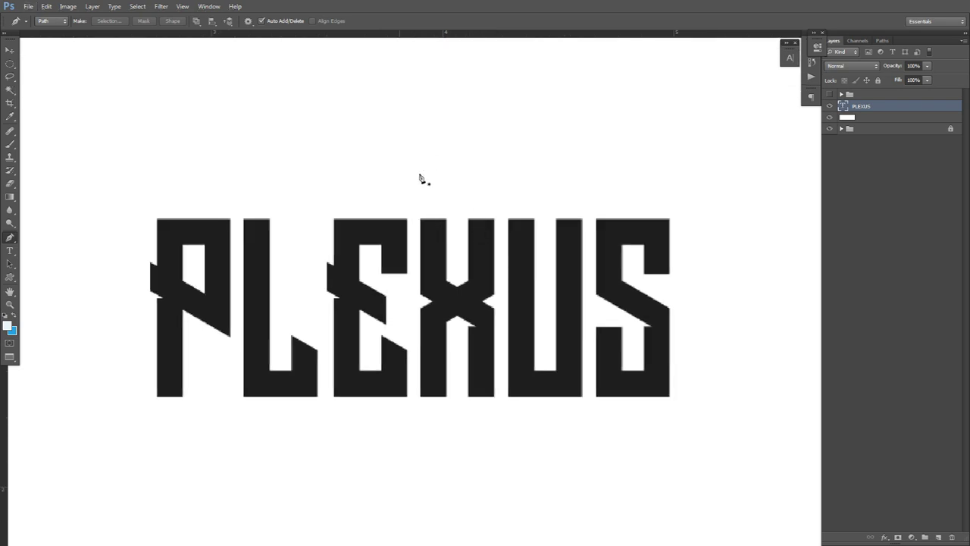
scroll(422, 178, "up", 2)
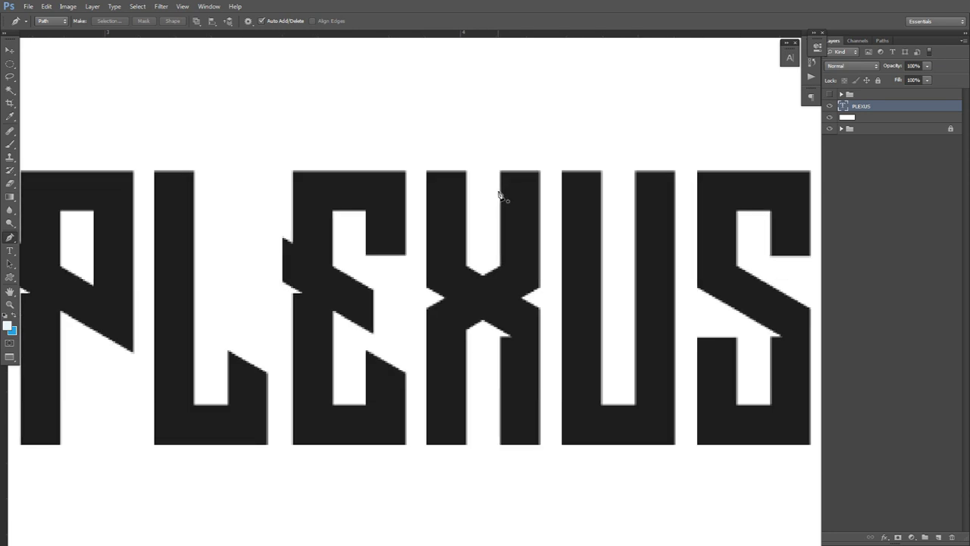
left_click(426, 244)
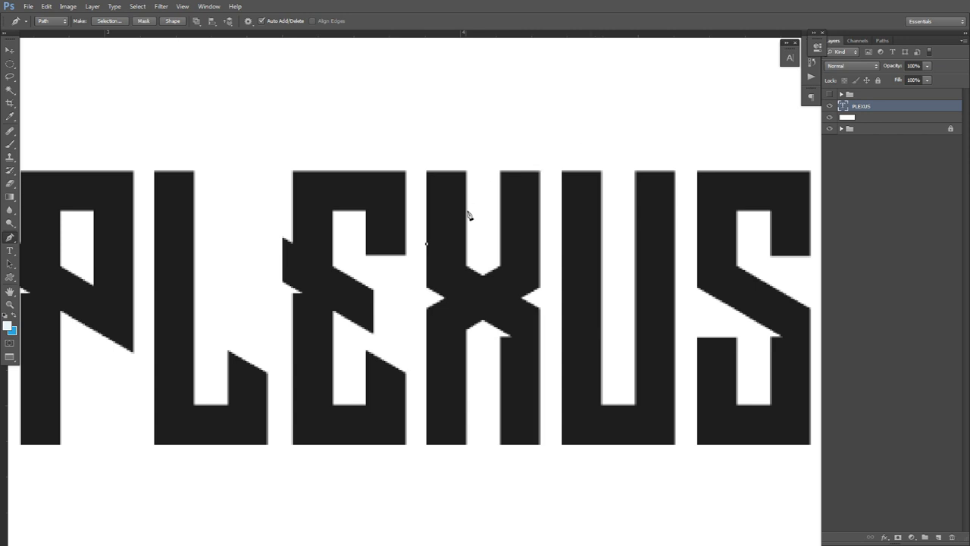
left_click(572, 243)
left_click(572, 111)
left_click(437, 111)
left_click_drag(475, 75, 474, 47)
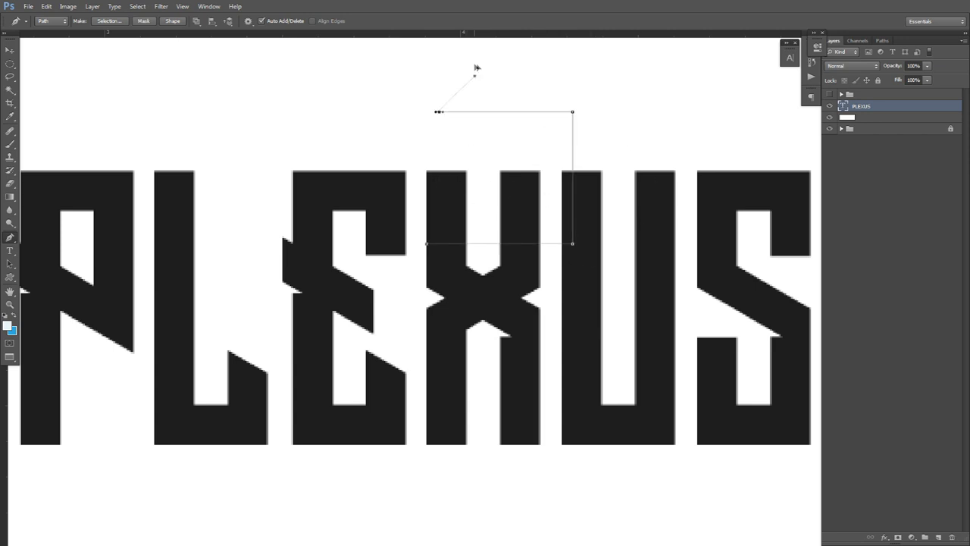
scroll(633, 116, "up", 1)
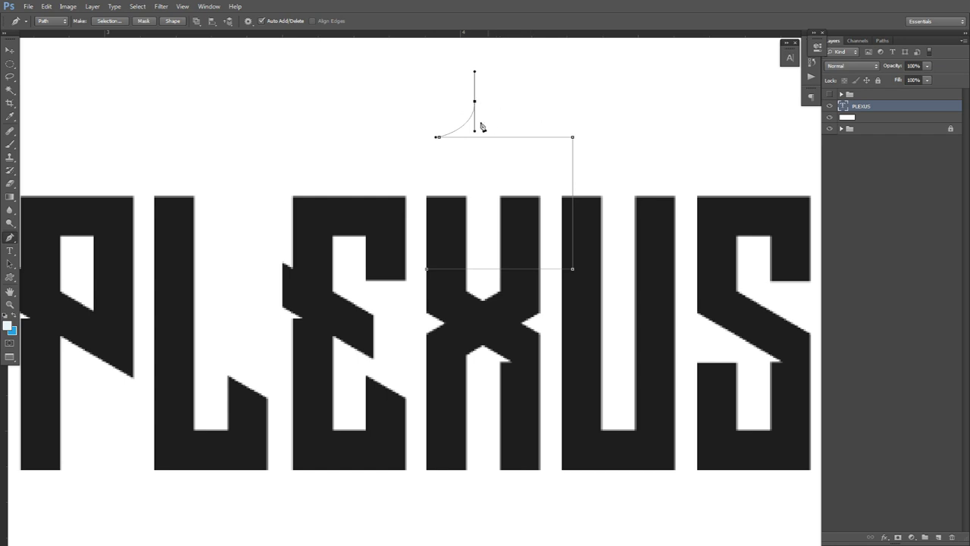
scroll(454, 114, "up", 1)
- Undo the curved anchor, extend a stepped path above the U, then delete that path
key("ctrl+z")
left_click(438, 95)
left_click(601, 95)
left_click(600, 173)
left_click(669, 173)
left_click(668, 118)
left_click(722, 119)
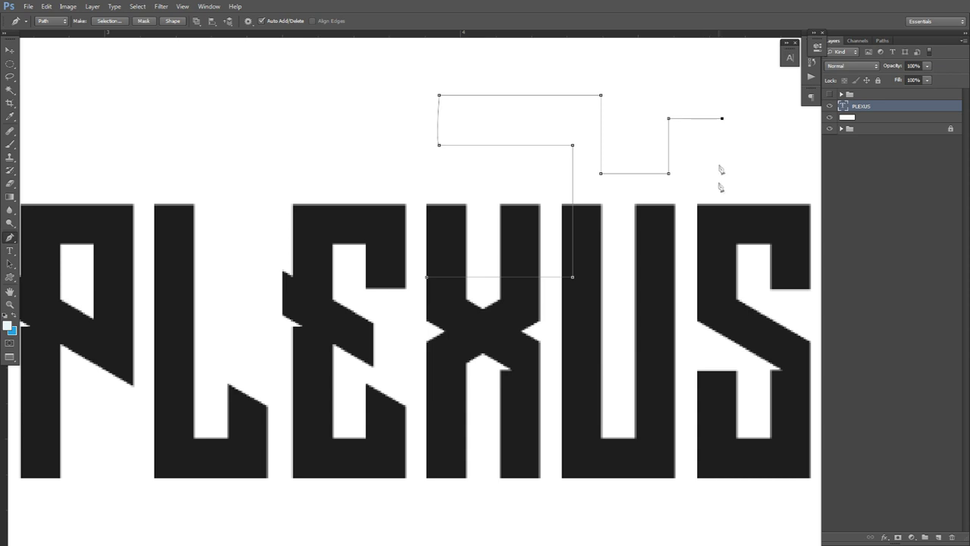
right_click(646, 141)
left_click(653, 158)
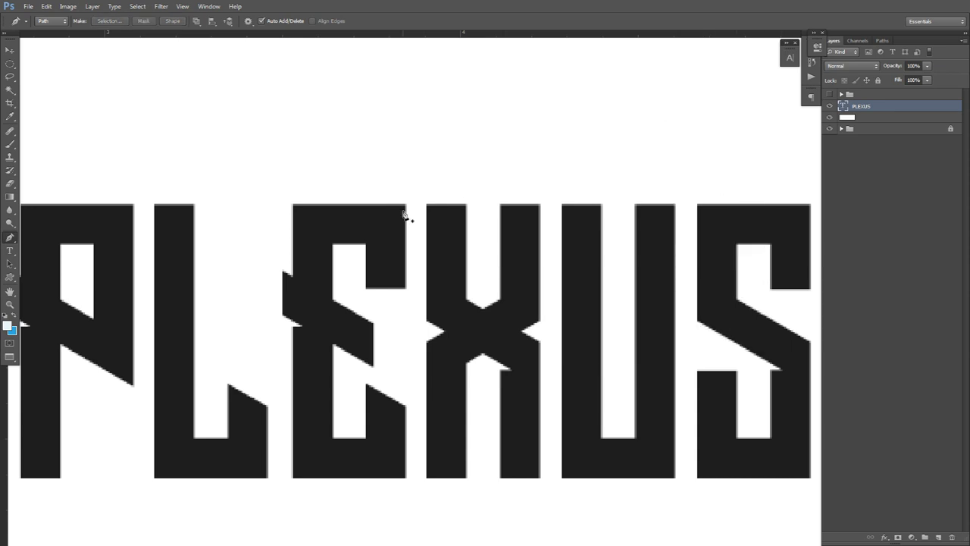
- Trace the X's left notch, top-left and top-right corners, and right arm
left_click(426, 296)
left_click(425, 204)
left_click(467, 205)
left_click(468, 225)
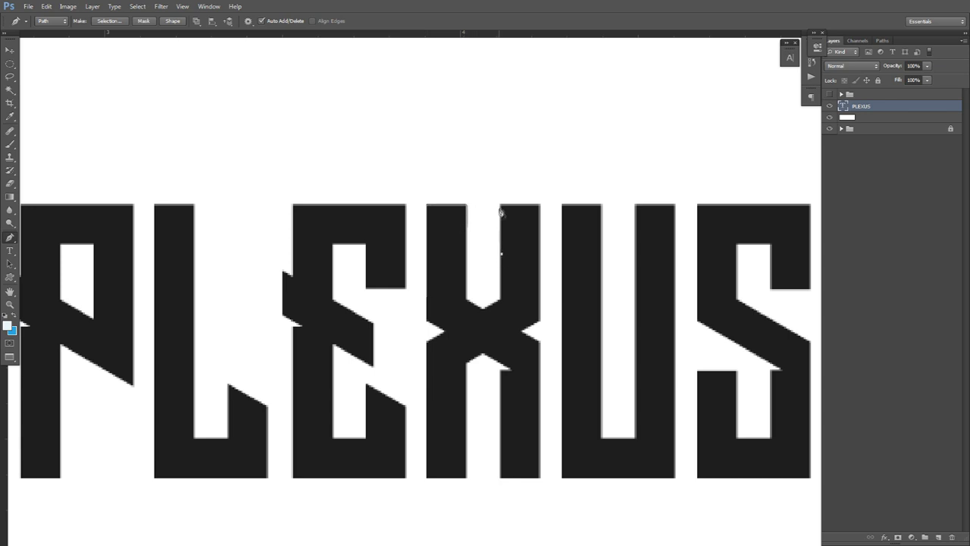
left_click(499, 205)
left_click(538, 258)
- Trace the X's right edge, bottom strokes and left leg
left_click_drag(536, 303, 530, 210)
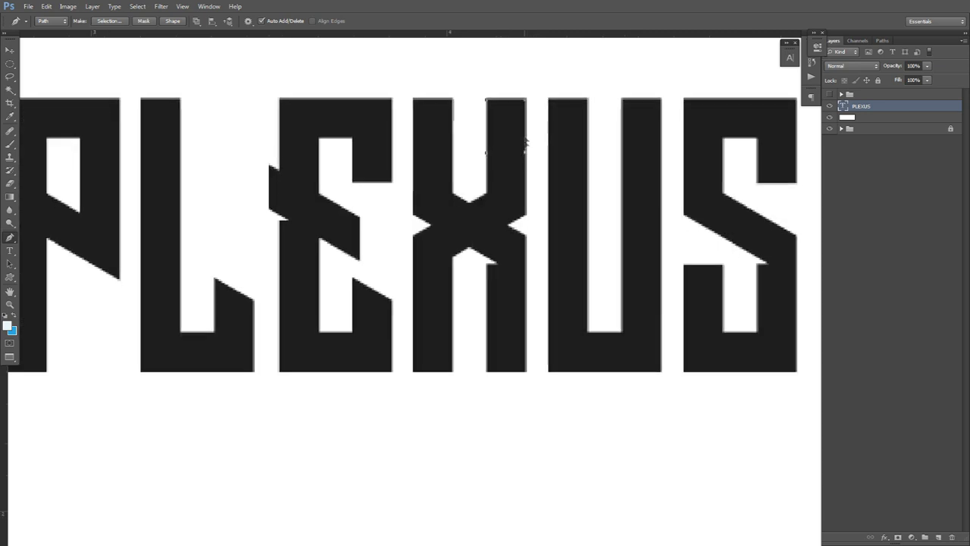
left_click(527, 290)
left_click(527, 369)
left_click(486, 369)
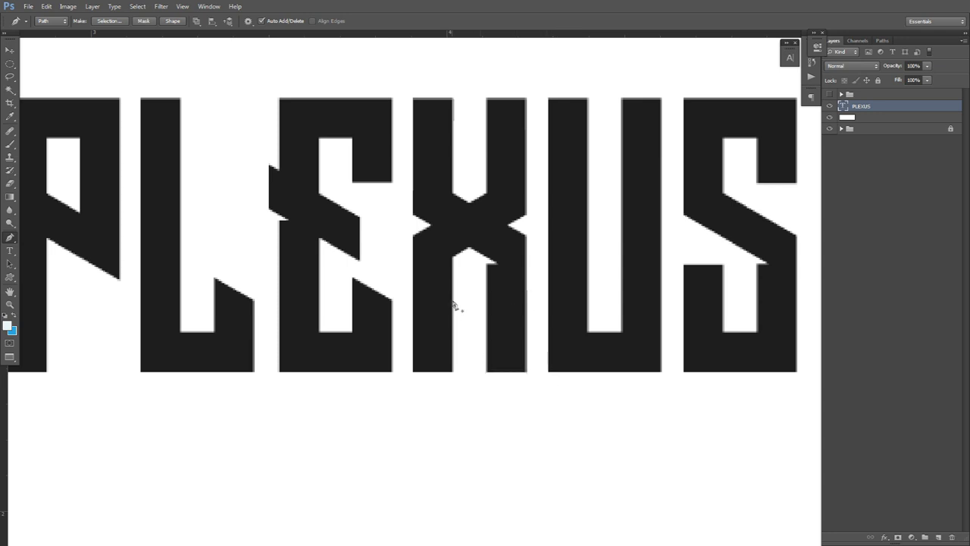
left_click(411, 371)
left_click(413, 353)
left_click(926, 66)
- Drop the PLEXUS layer opacity to 5% and trace the X's left edge and lower inner notch
left_click_drag(928, 79, 880, 81)
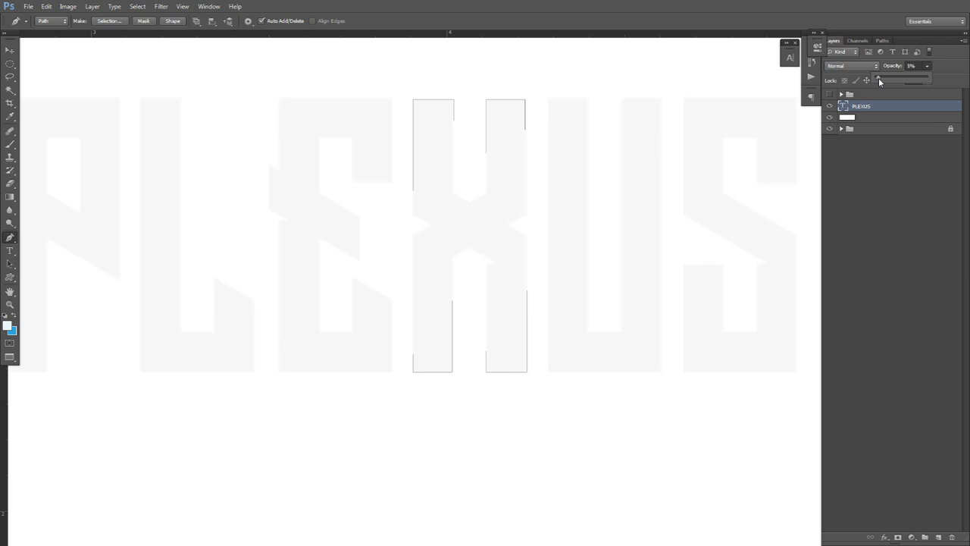
left_click(415, 255)
left_click(412, 234)
left_click(452, 257)
left_click(470, 247)
left_click(487, 263)
left_click(487, 278)
left_click(498, 234, "ctrl")
- Trace the X's right-side notch and upper inner V, then hide the PLEXUS text
left_click(526, 216)
left_click(507, 226)
left_click(526, 237)
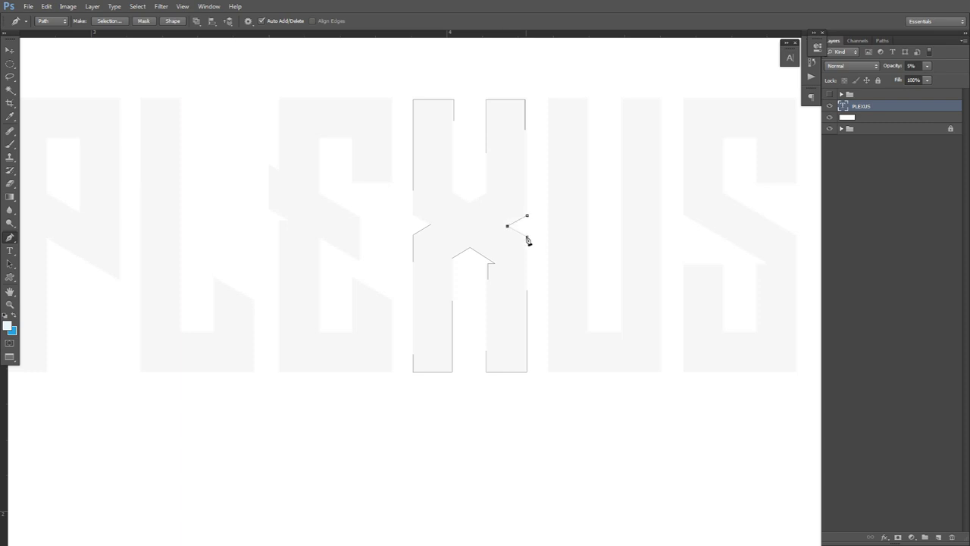
left_click(491, 201, "ctrl")
left_click(485, 190)
left_click(469, 202)
left_click(453, 193)
left_click(454, 175)
left_click(477, 206, "ctrl")
left_click(829, 107)
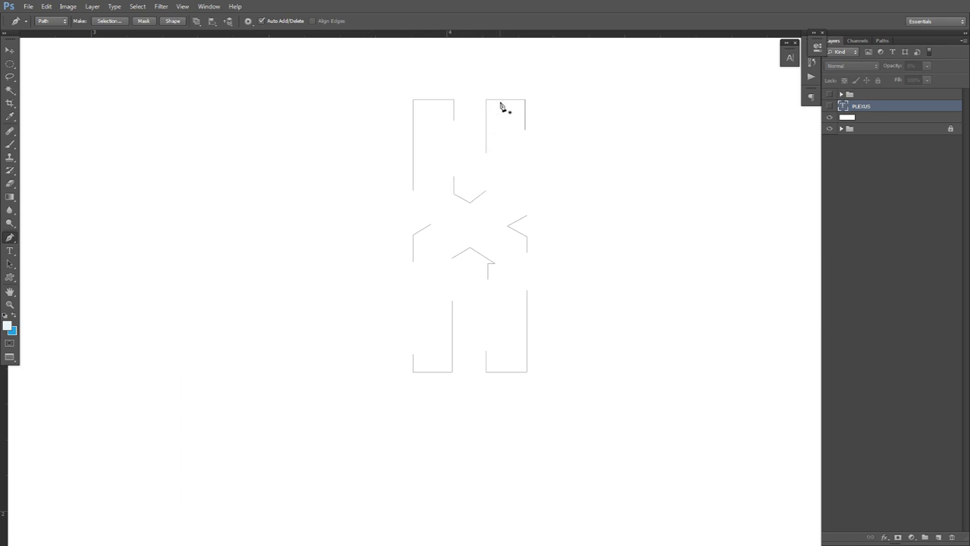
- Show the faint PLEXUS text again, pan to the U, and outline its left stem top
left_click(829, 107)
left_click_drag(596, 184, 550, 186)
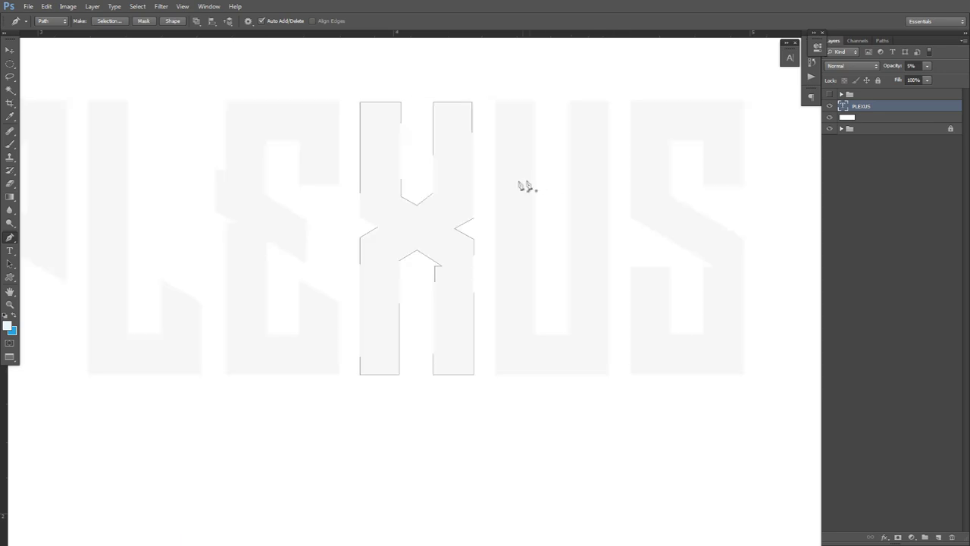
left_click(495, 193)
left_click(495, 99)
left_click(534, 99)
left_click(534, 132)
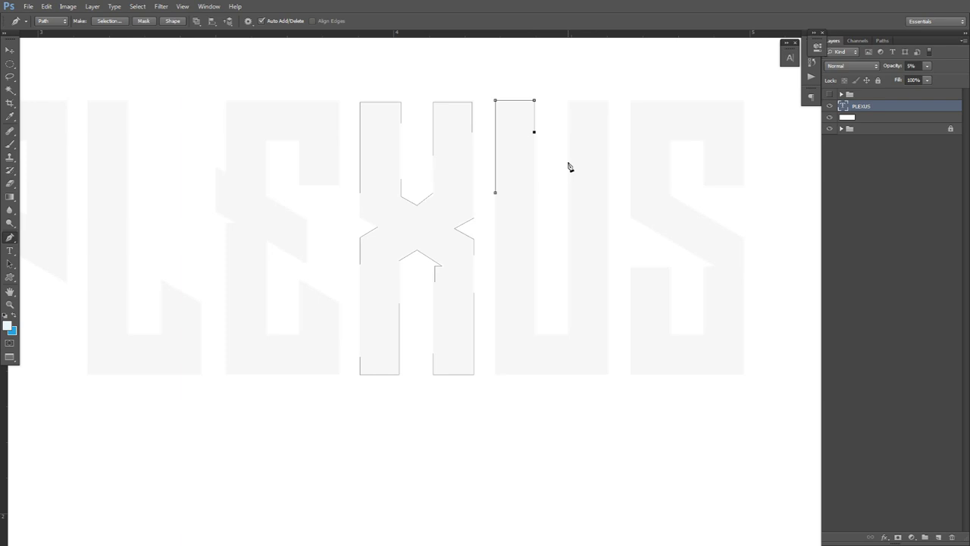
left_click(585, 101)
left_click(609, 102)
left_click(608, 147)
key("ctrl+alt+z")
key("ctrl+alt+z")
key("ctrl+alt+z")
- Outline the top and side of the U's right stem and the bottom of its inner hollow
left_click(570, 116)
left_click(570, 102)
left_click(607, 102)
left_click(607, 187)
left_click(568, 278)
left_click(567, 333)
left_click(534, 333)
left_click(534, 313)
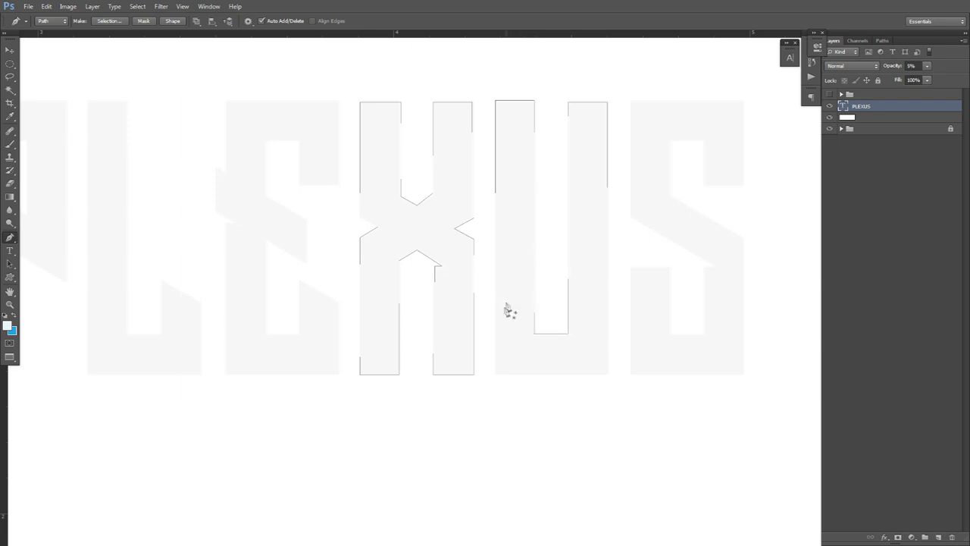
- Outline the U's lower-left corner, base, lower-right corner and inner edges
left_click(496, 310)
left_click(496, 374)
left_click(549, 374)
left_click(608, 311)
key("ctrl+z")
left_click(594, 374)
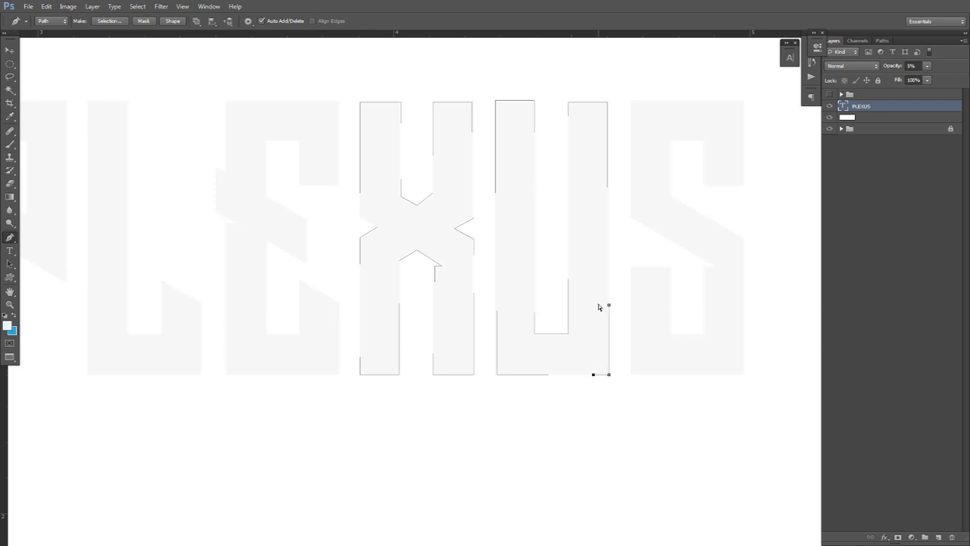
left_click(535, 176)
left_click(567, 154)
- Finish the U's inner right edge and start outlining the S's lower-left and middle pieces
left_click(568, 216)
scroll(555, 263, "right", 3)
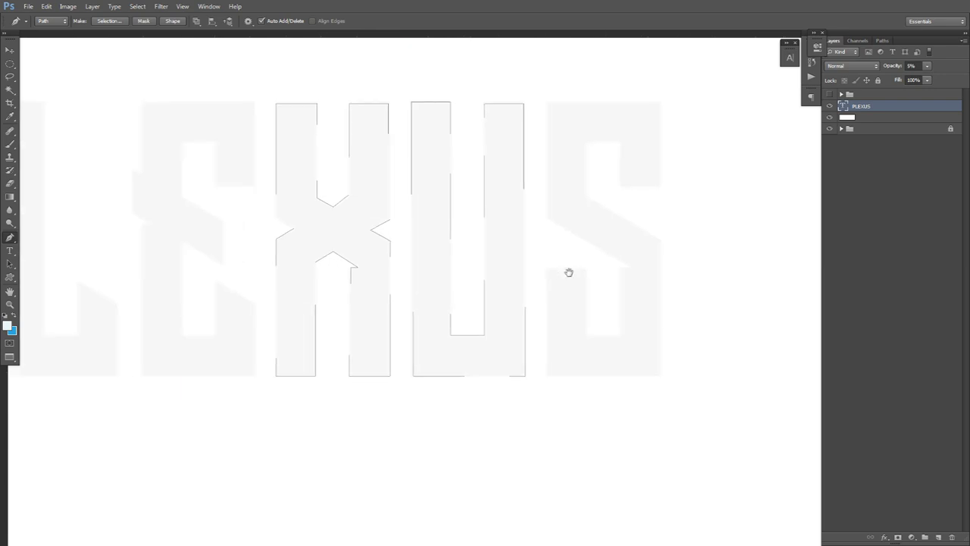
left_click(542, 269)
left_click(580, 269)
left_click(579, 285)
left_click(613, 292)
left_click(612, 266)
left_click(623, 265)
- Trace the S's diagonal and left side up to a precise top-right corner
left_click(540, 218)
left_click(540, 180)
left_click(540, 118)
left_click(540, 101)
left_click(656, 101)
key("ctrl+z")
left_click(653, 101)
- Trace the S's right edge, upper inner step, inner top edge and inner diagonal
left_click_drag(654, 174, 654, 186)
left_click(613, 185)
left_click(613, 151)
left_click(593, 143)
left_click(581, 143)
left_click(581, 198)
left_click(613, 217)
- Outline the S's bottom section and close its right edge along the diagonal
left_click(628, 376)
left_click(654, 376)
left_click(653, 306)
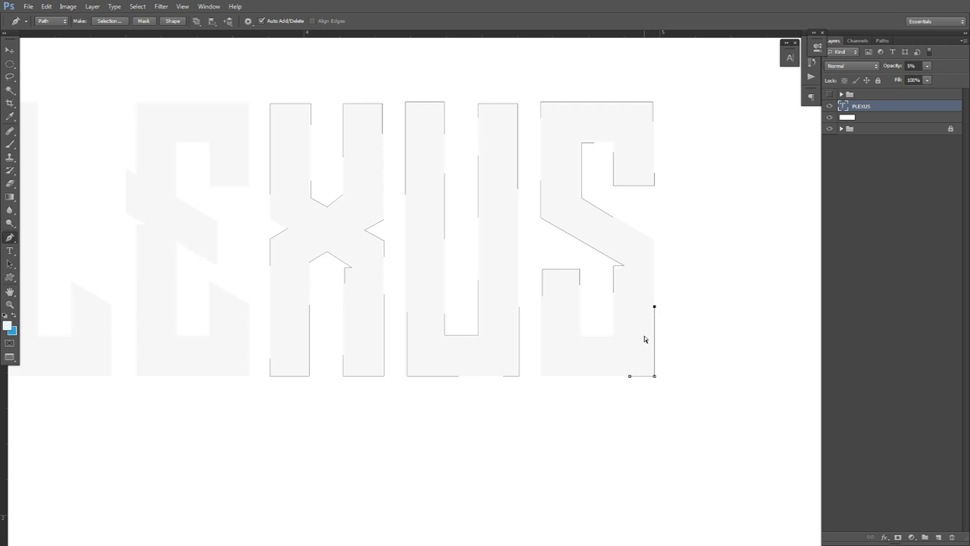
left_click(578, 332)
left_click(612, 332)
left_click(541, 352)
left_click(542, 376)
left_click(579, 376)
left_click(641, 233)
left_click(654, 261)
- Hide the PLEXUS text and zoom out to view all the XUS outlines
left_click(829, 106)
scroll(703, 203, "down", 1)
left_click_drag(704, 201, 690, 295)
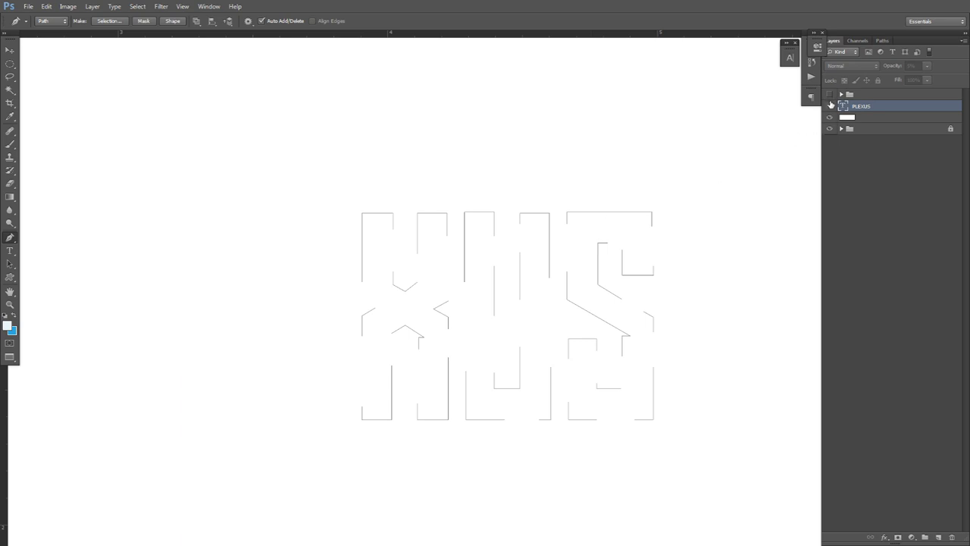
- Check the saved paths in the Paths panel, toggling it via the Window menu
left_click(883, 41)
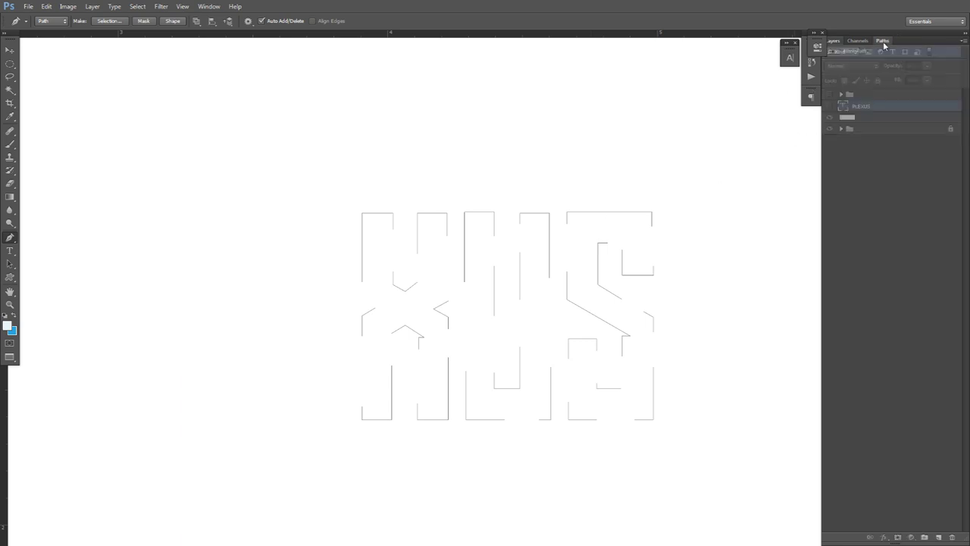
left_click(208, 6)
left_click(212, 228)
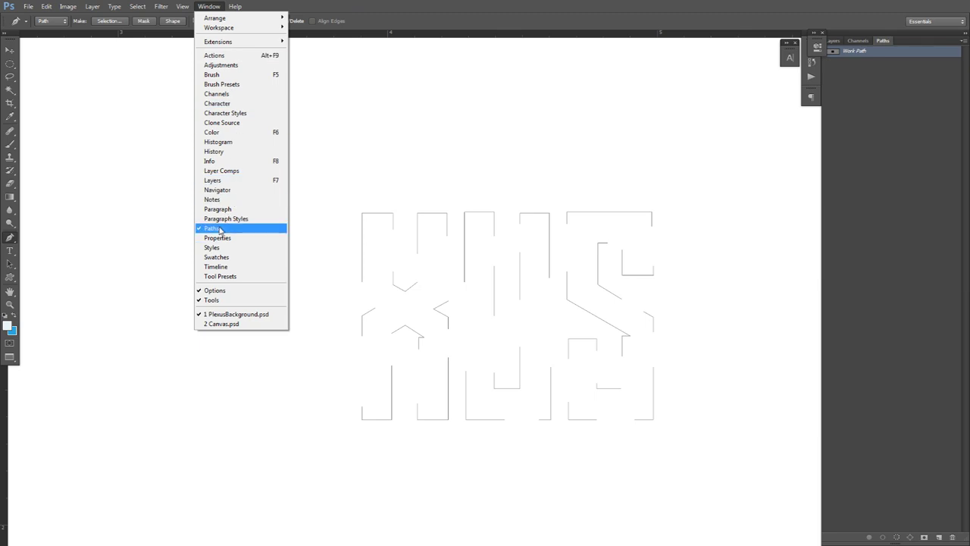
left_click(209, 6)
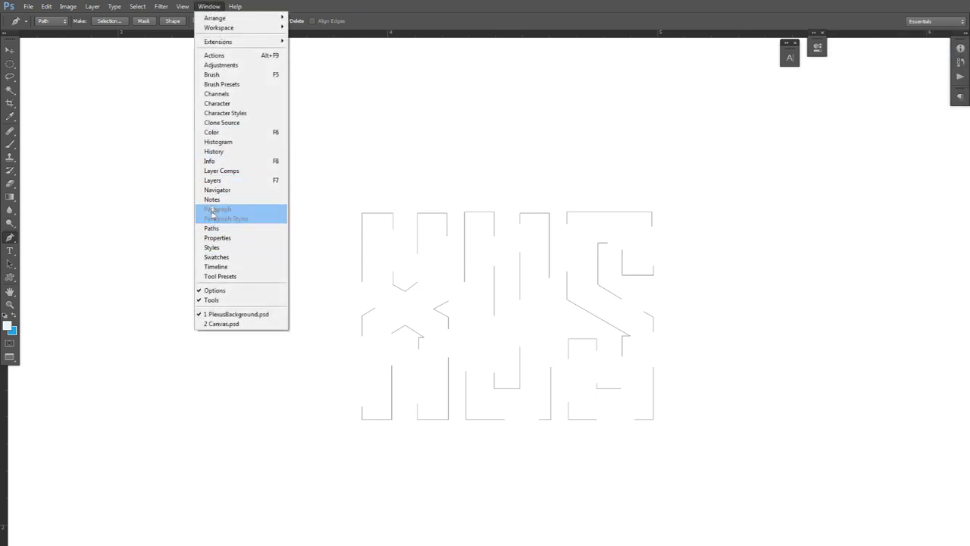
left_click(217, 228)
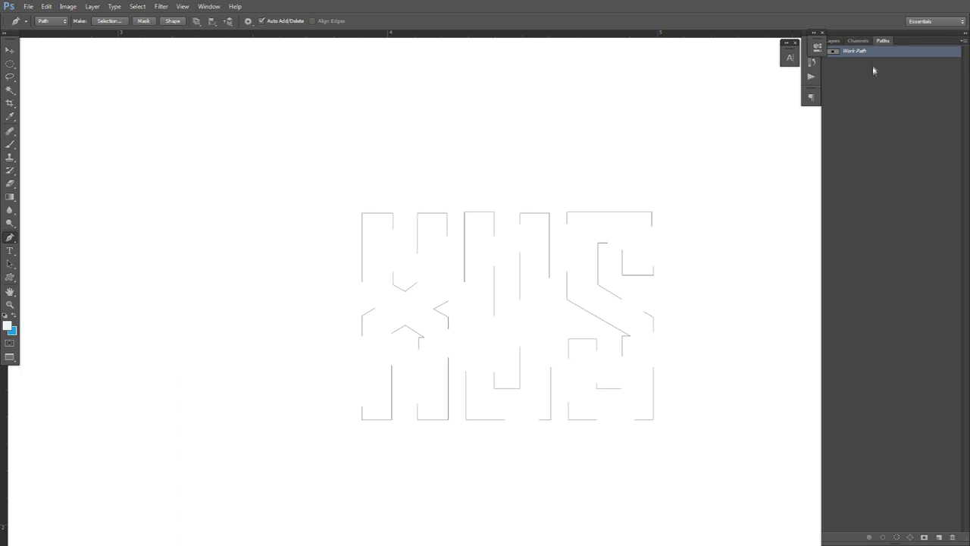
- Show the PLEXUS layer at 100% opacity and rasterize its type
left_click(833, 41)
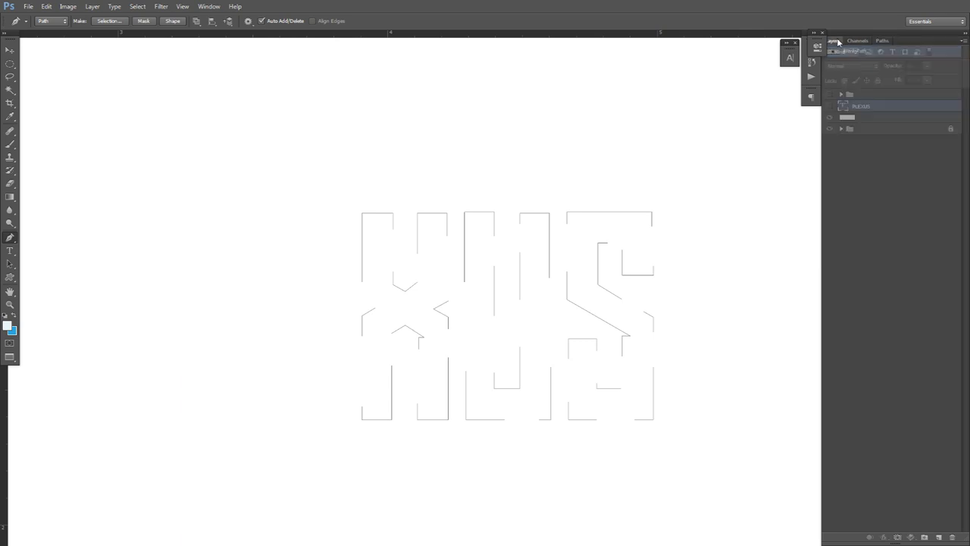
left_click(829, 106)
left_click(927, 67)
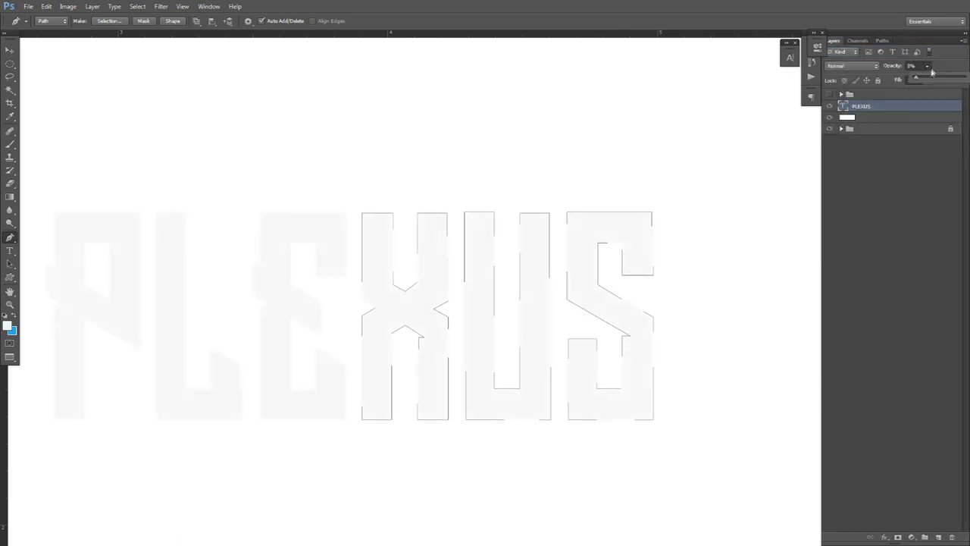
left_click_drag(940, 81, 967, 79)
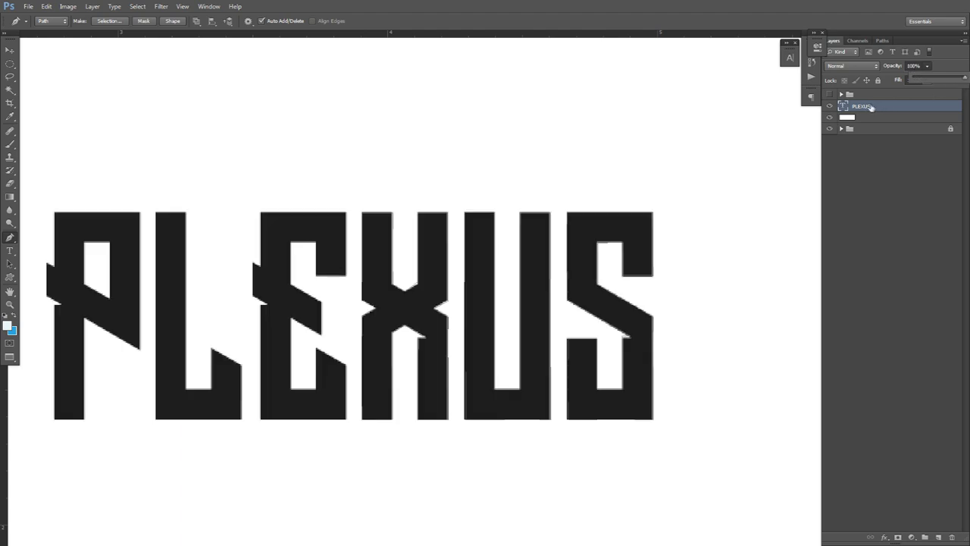
right_click(879, 106)
left_click(891, 196)
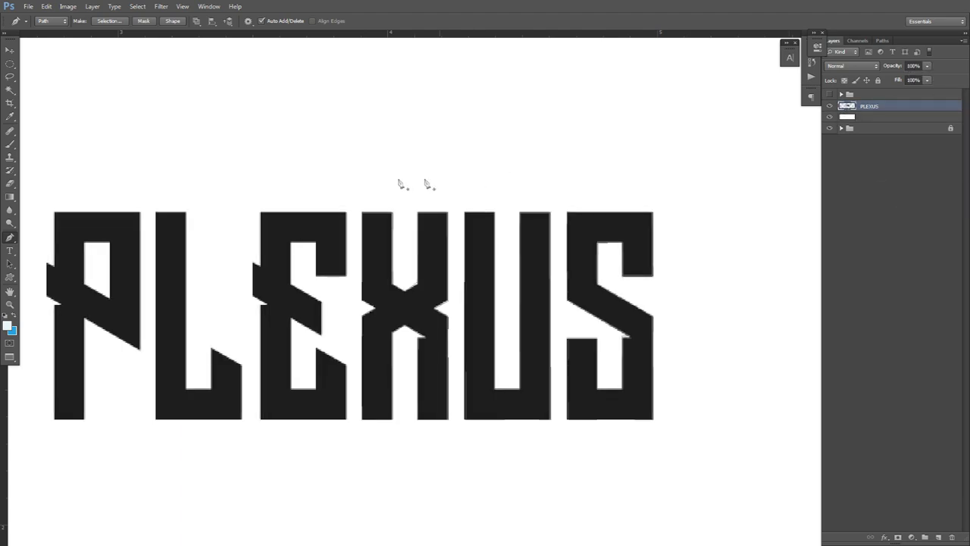
- Draw a rectangular marquee selection enclosing the XUS letters
left_click(881, 41)
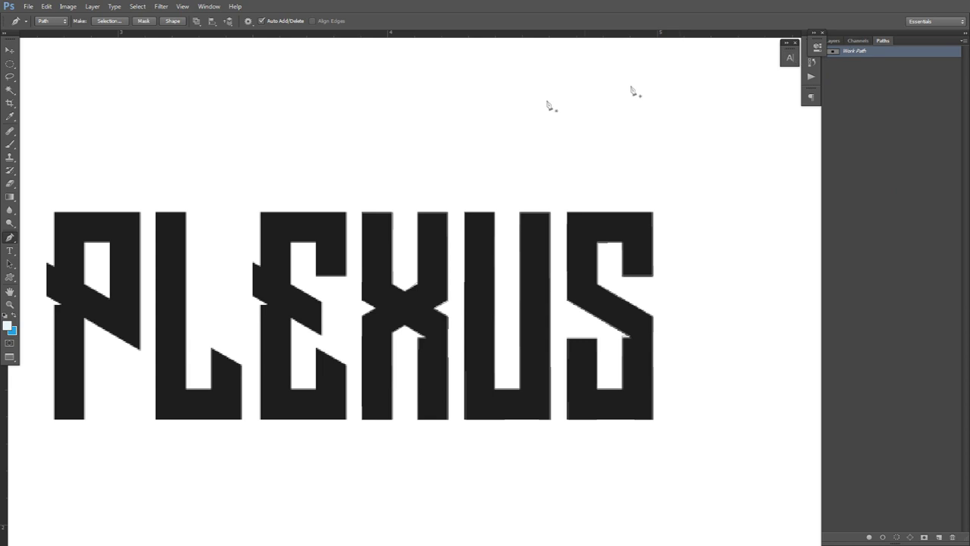
left_click_drag(10, 68, 49, 65)
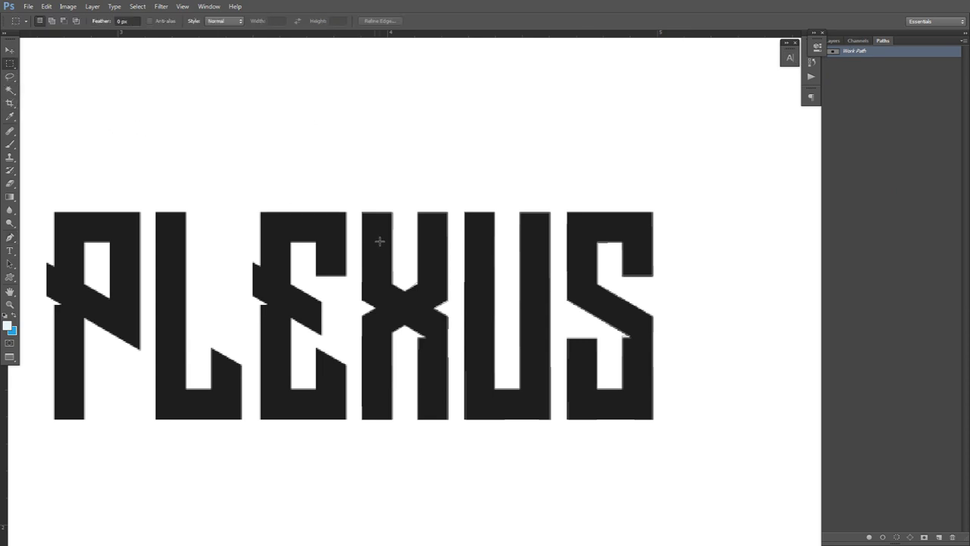
left_click_drag(367, 181, 406, 321)
left_click_drag(511, 387, 684, 448)
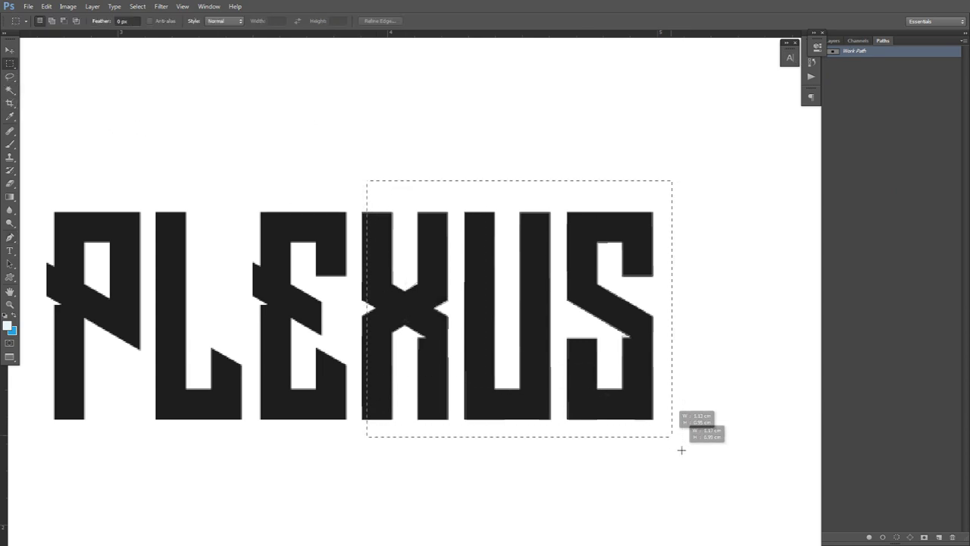
left_click_drag(601, 368, 594, 367)
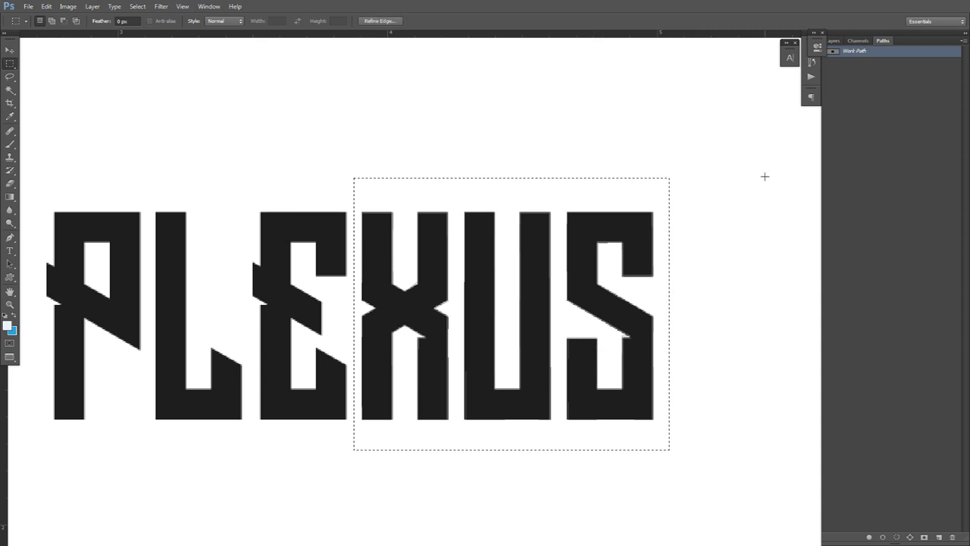
- Inspect the work path with PLEXUS hidden, then show the PLEXUS layer again
left_click(834, 41)
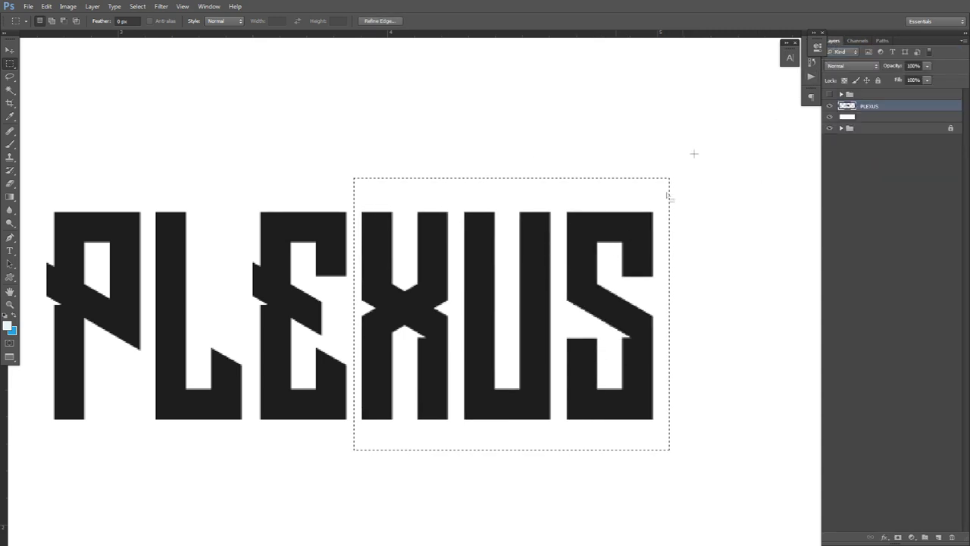
left_click(829, 106)
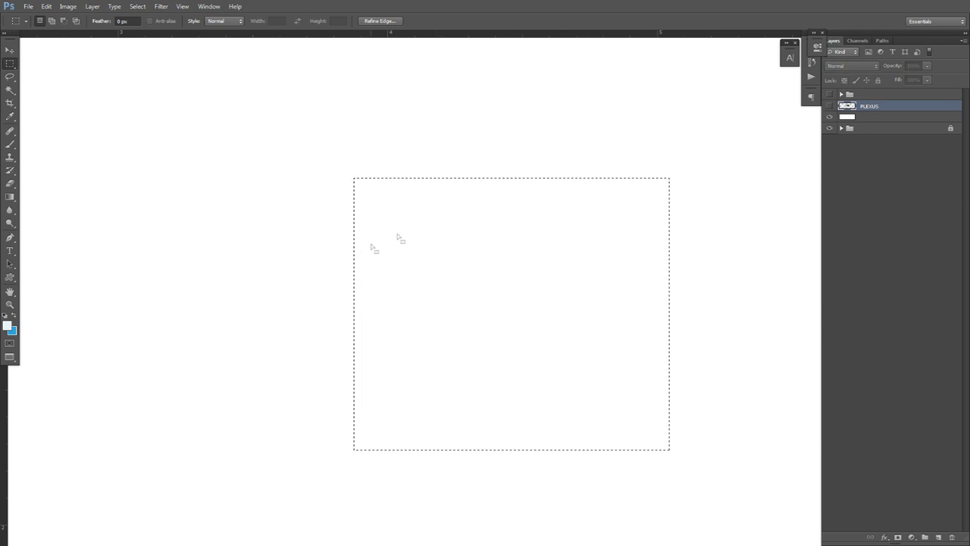
left_click(858, 41)
left_click(883, 41)
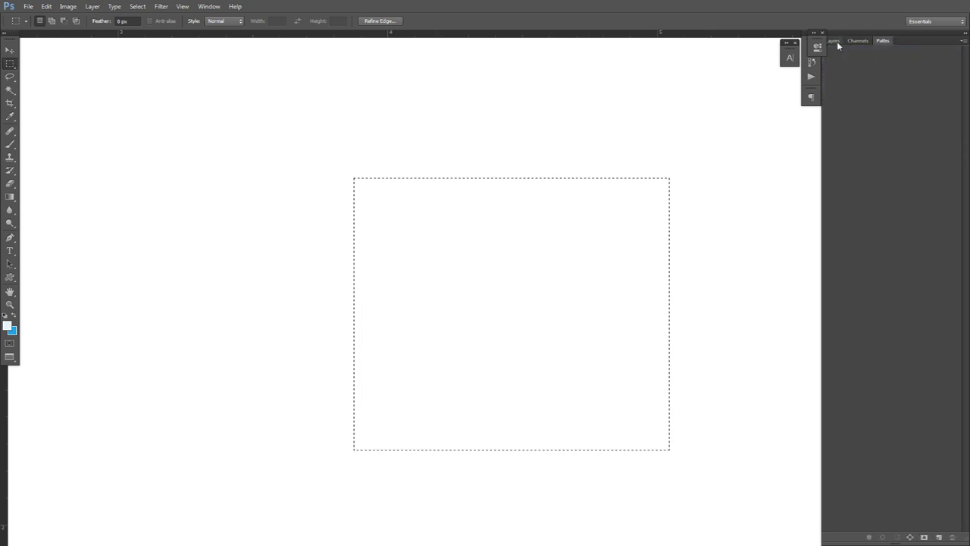
left_click(882, 95)
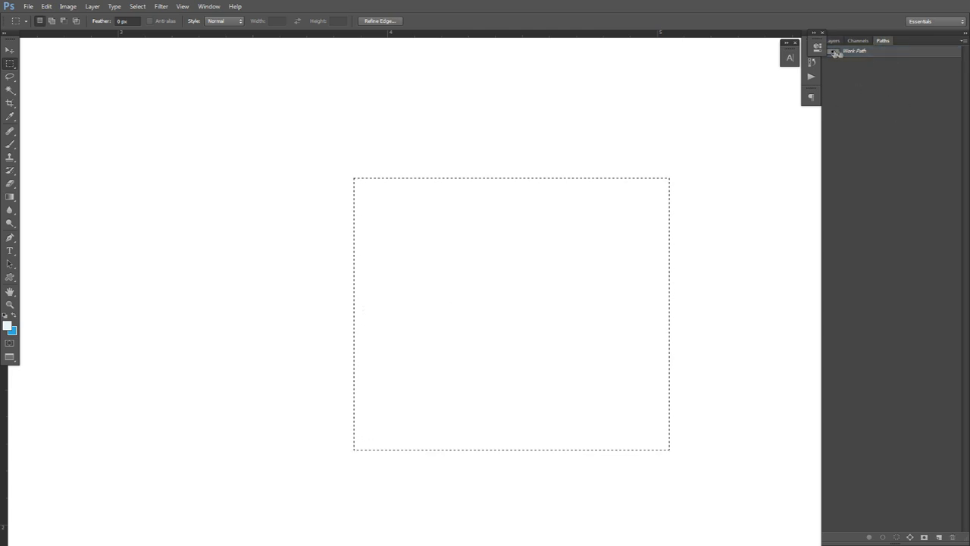
left_click(833, 40)
left_click(829, 107)
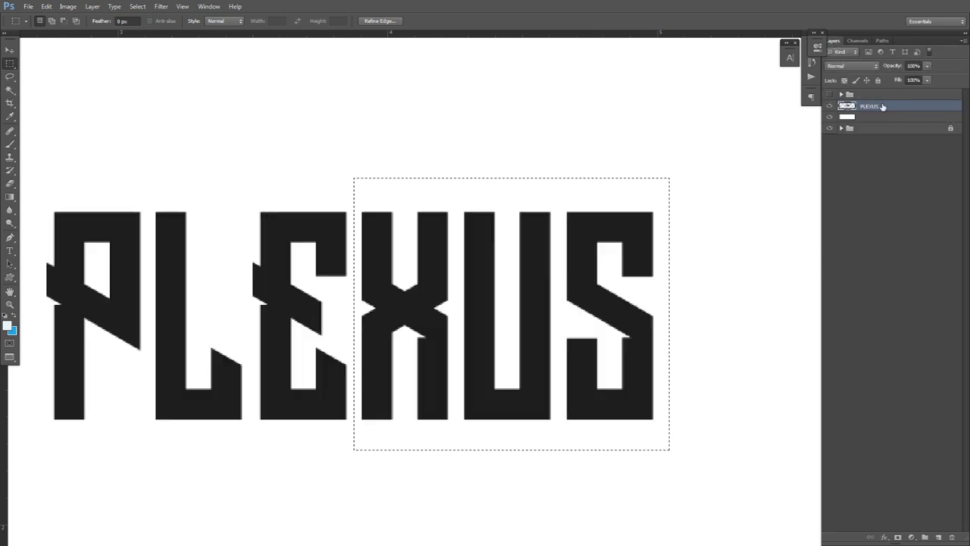
- Cut the XUS pixels, deselect, show the XUS path and add new Layer 20
key("ctrl+x")
key("ctrl+d")
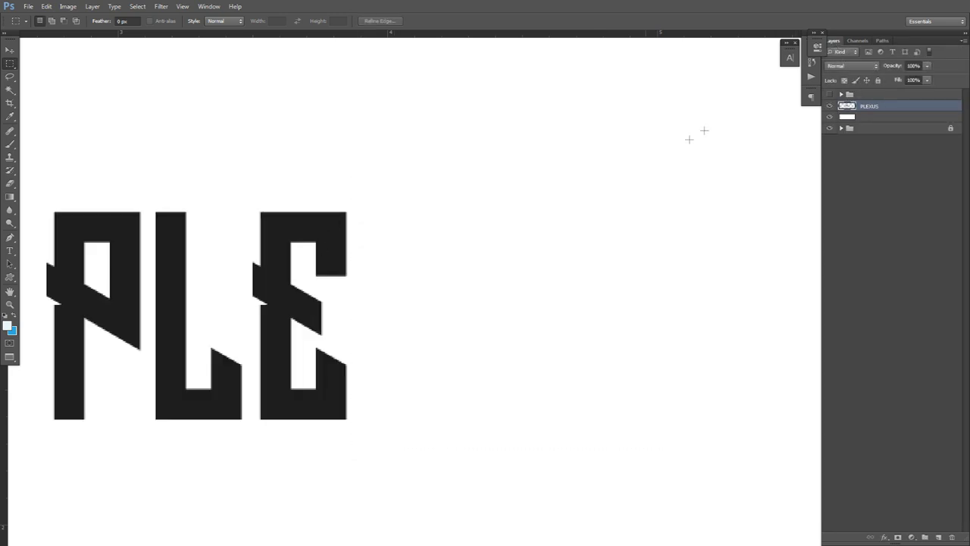
left_click(883, 41)
left_click(874, 52)
left_click(832, 42)
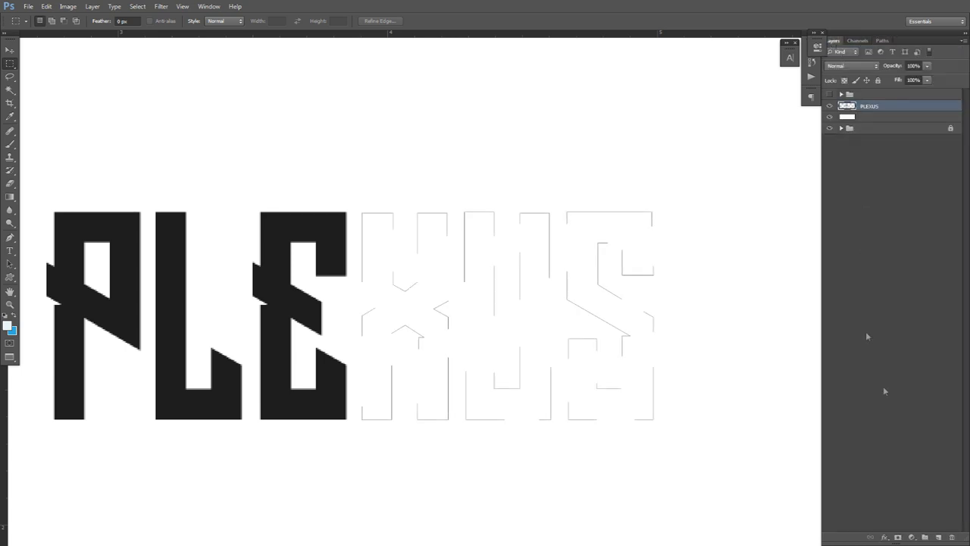
left_click(937, 536)
left_click_drag(561, 318, 613, 315)
- Sample the black P as foreground colour 1d1d1d
key("p")
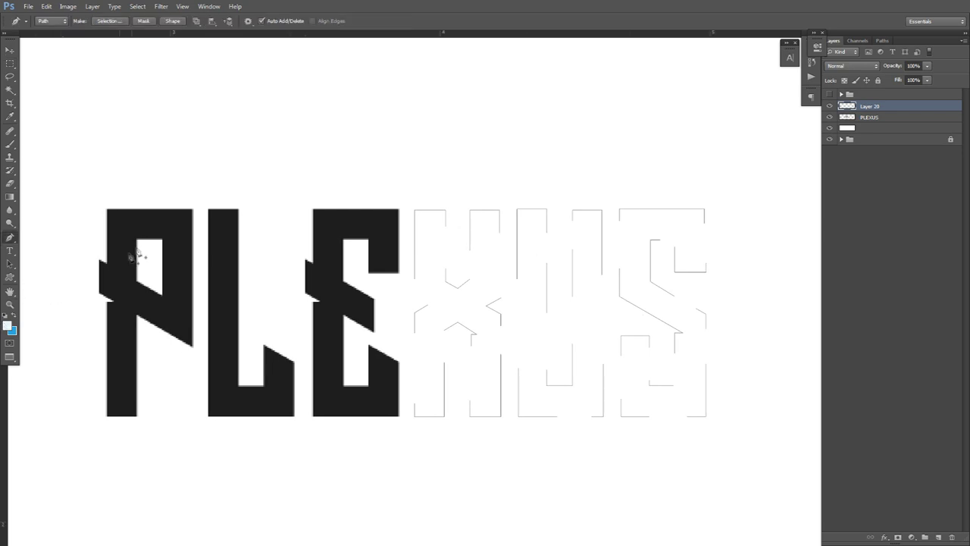
left_click(9, 325)
left_click(129, 228)
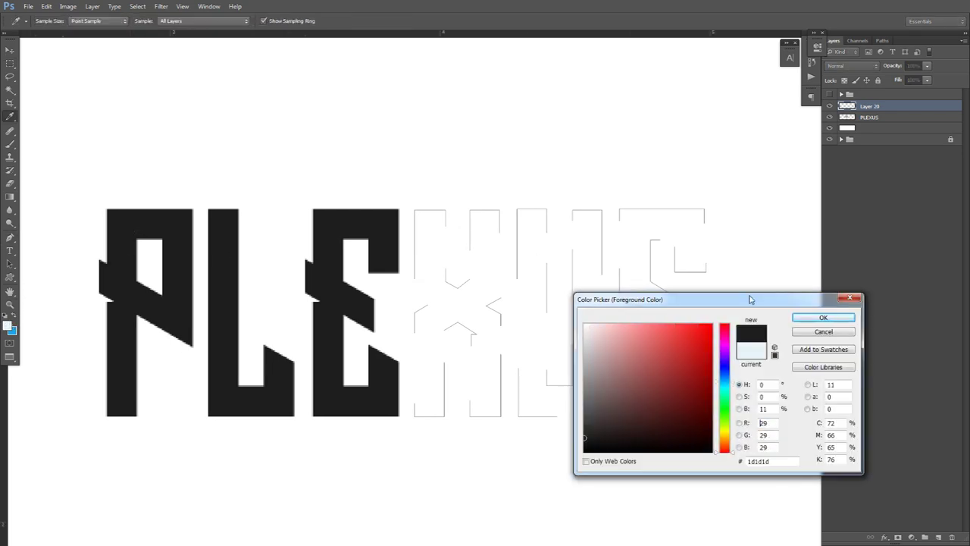
left_click(806, 320)
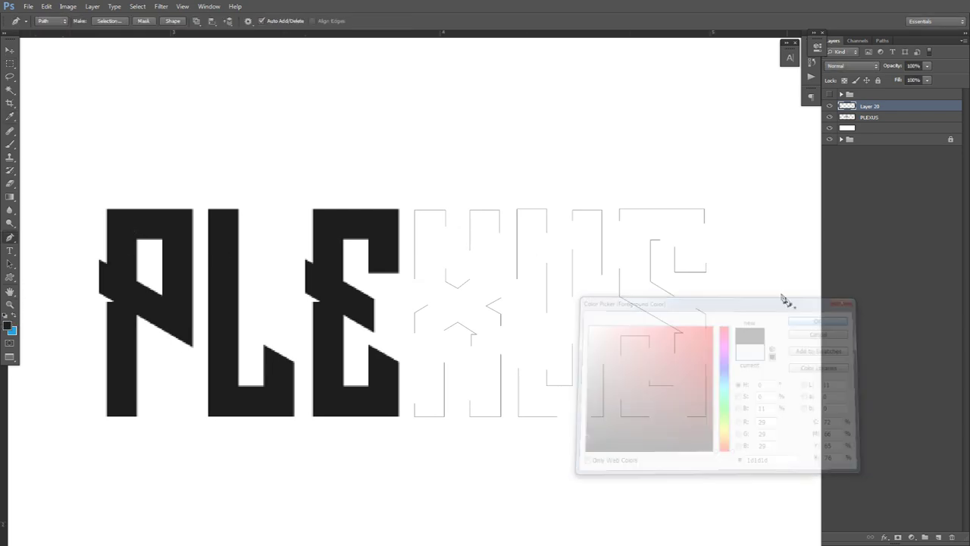
- Stroke the XUS path with the Pencil tool
right_click(521, 106)
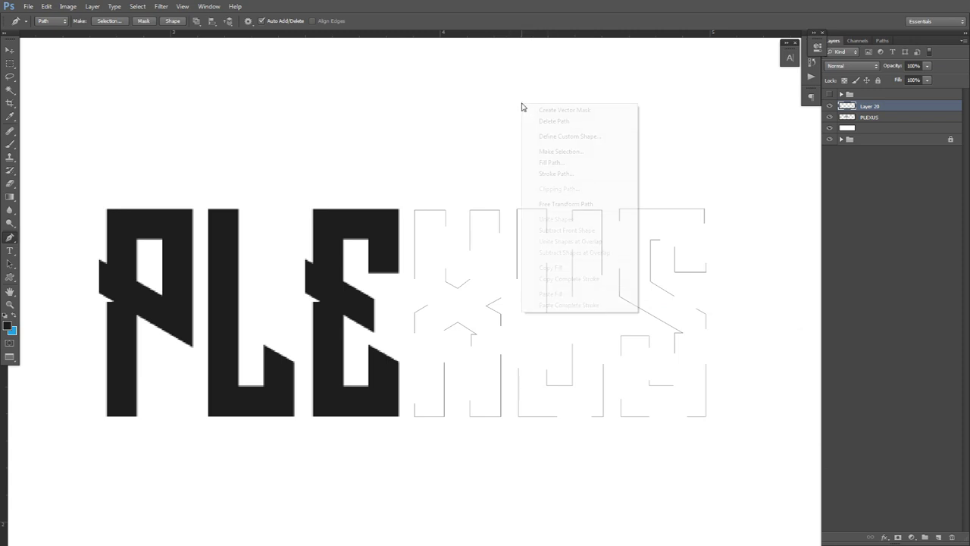
left_click(557, 174)
left_click(477, 153)
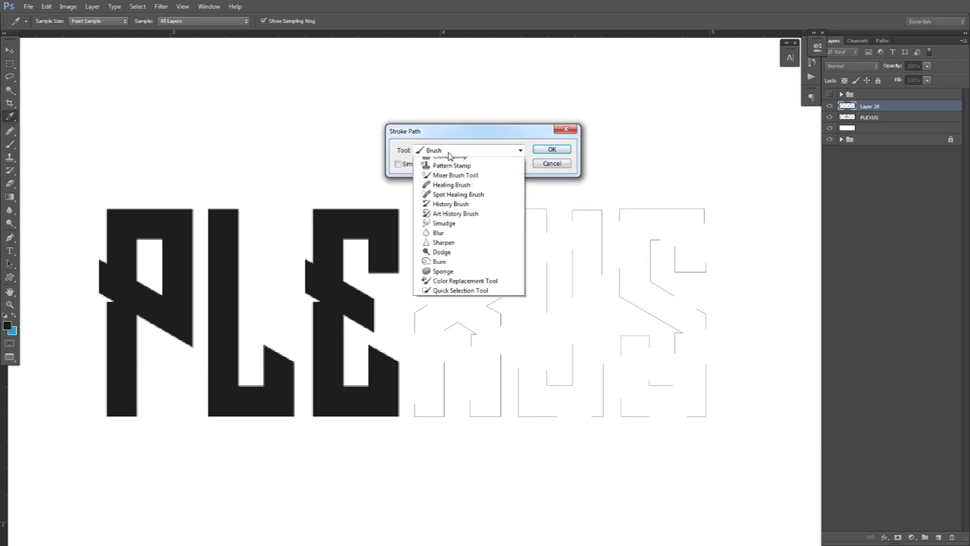
left_click(461, 161)
left_click_drag(448, 133, 517, 138)
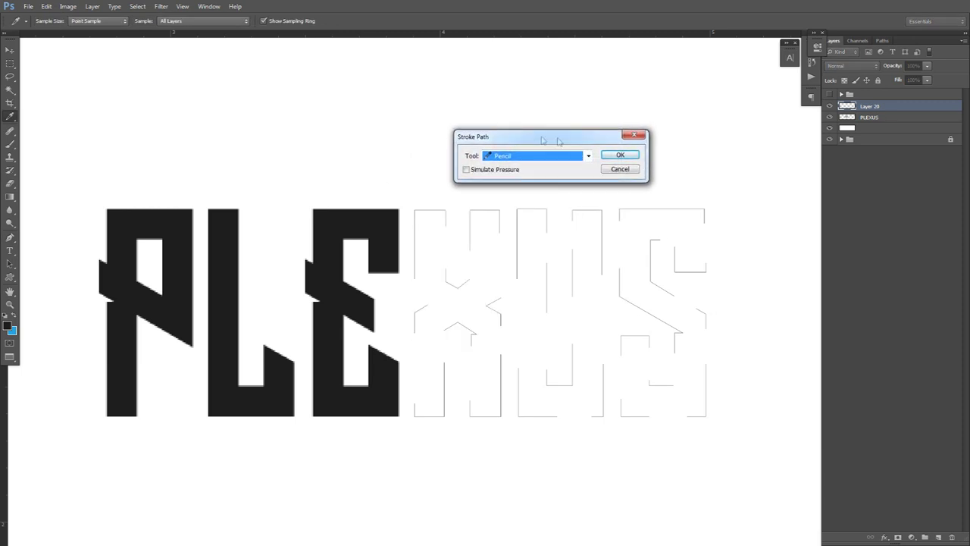
left_click(621, 155)
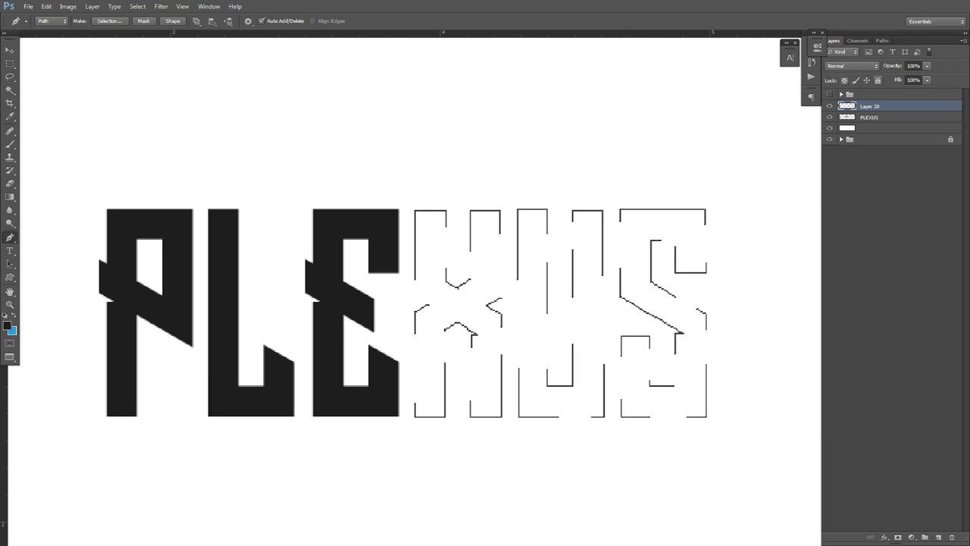
left_click(884, 40)
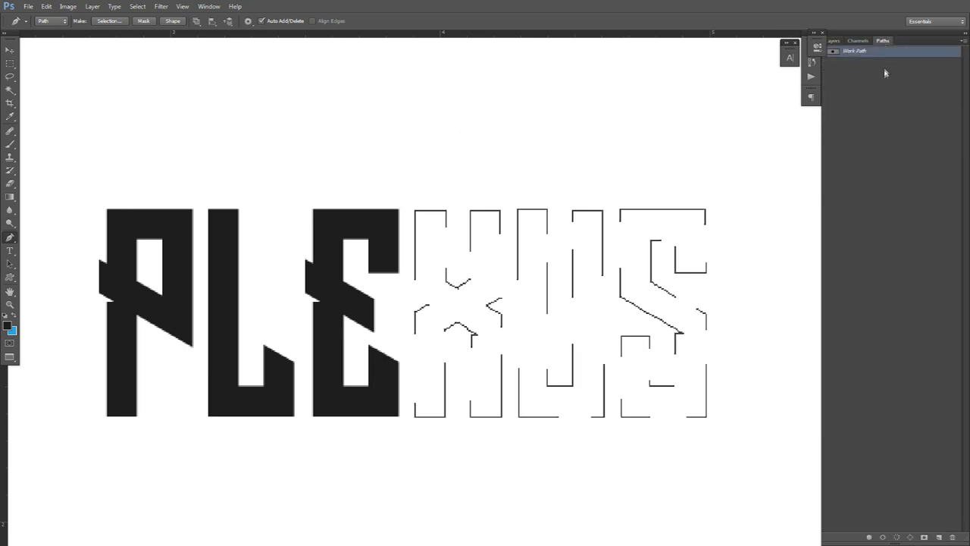
left_click(833, 40)
scroll(464, 241, "up", 3)
left_click_drag(517, 262, 445, 170)
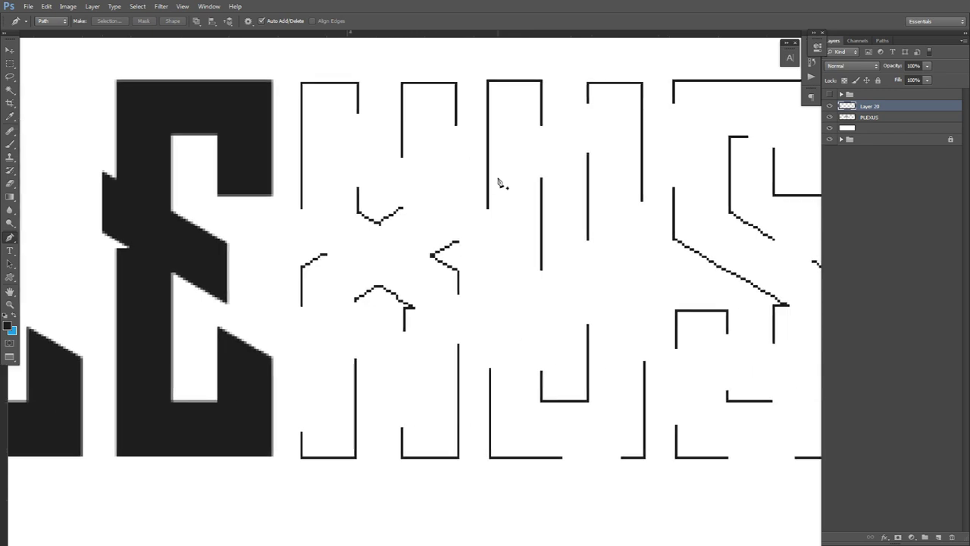
- Inspect the TWITTER preset size in File > New, then cancel
left_click(28, 6)
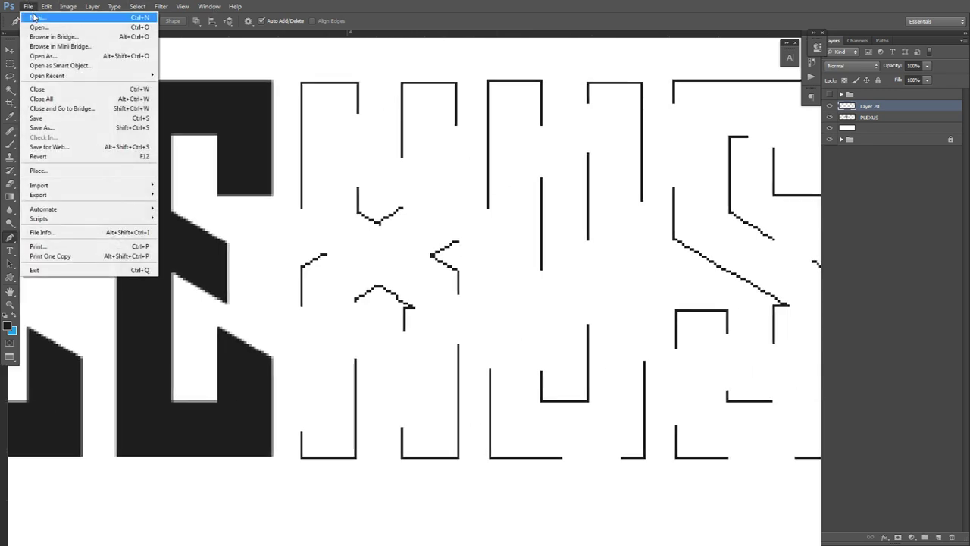
left_click(32, 15)
left_click_drag(463, 257, 392, 261)
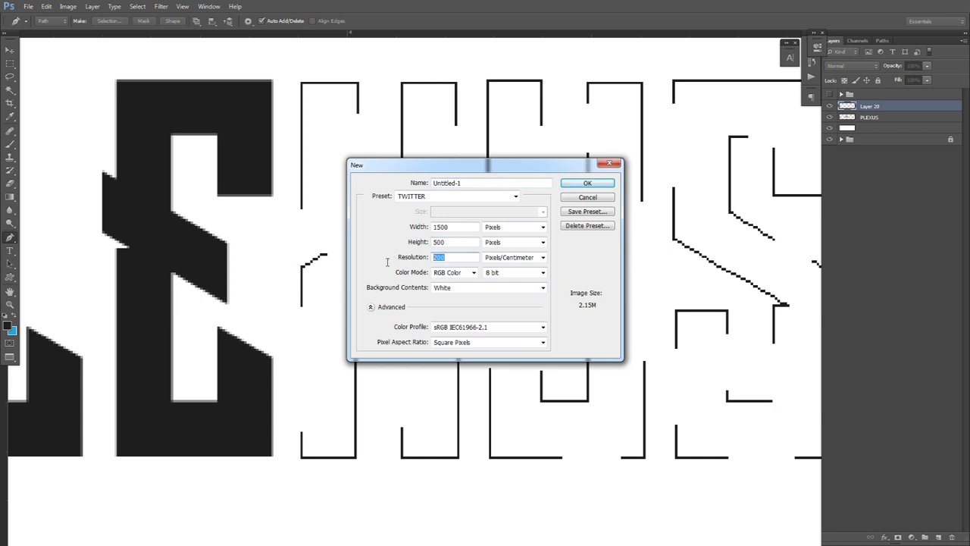
left_click(588, 198)
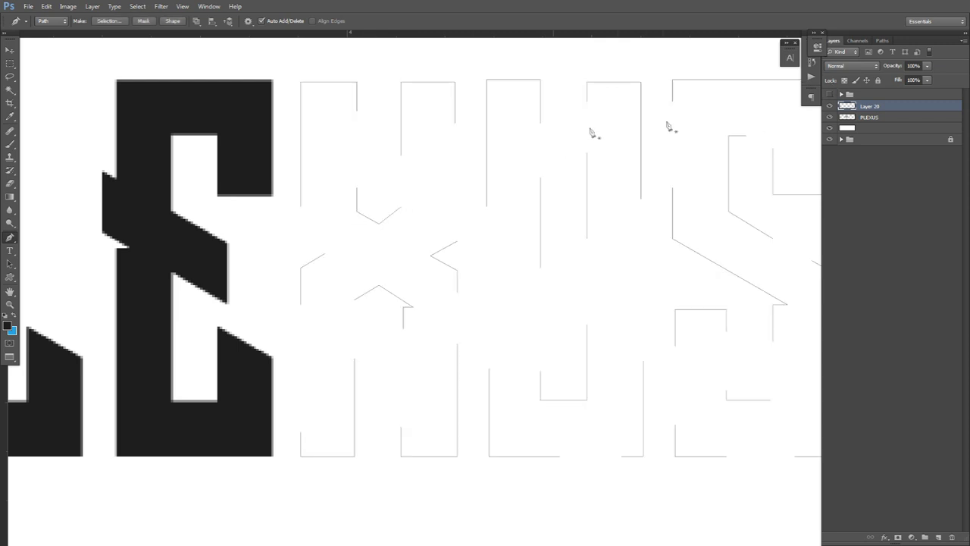
- Undo the pencil stroke so XUS returns to thin path outlines
key("ctrl+minus")
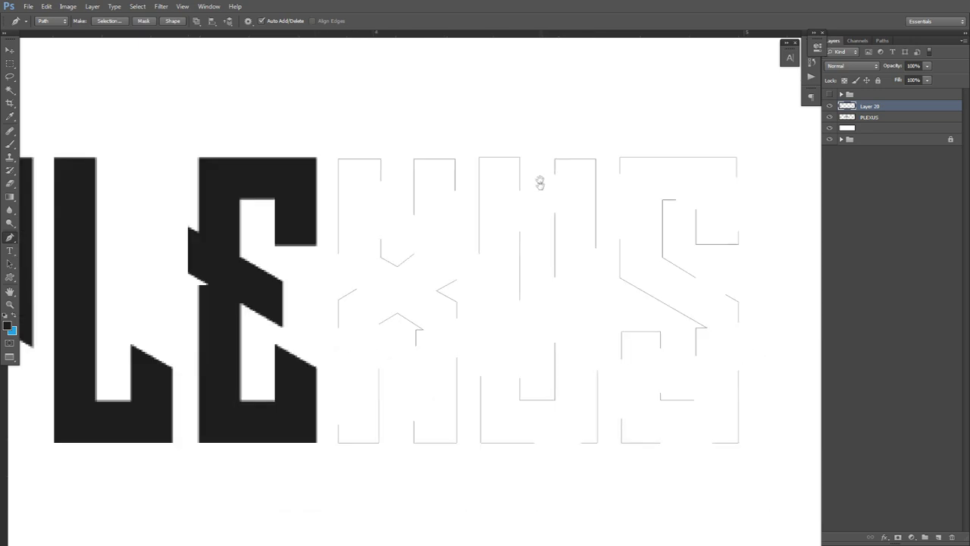
left_click_drag(540, 182, 525, 229)
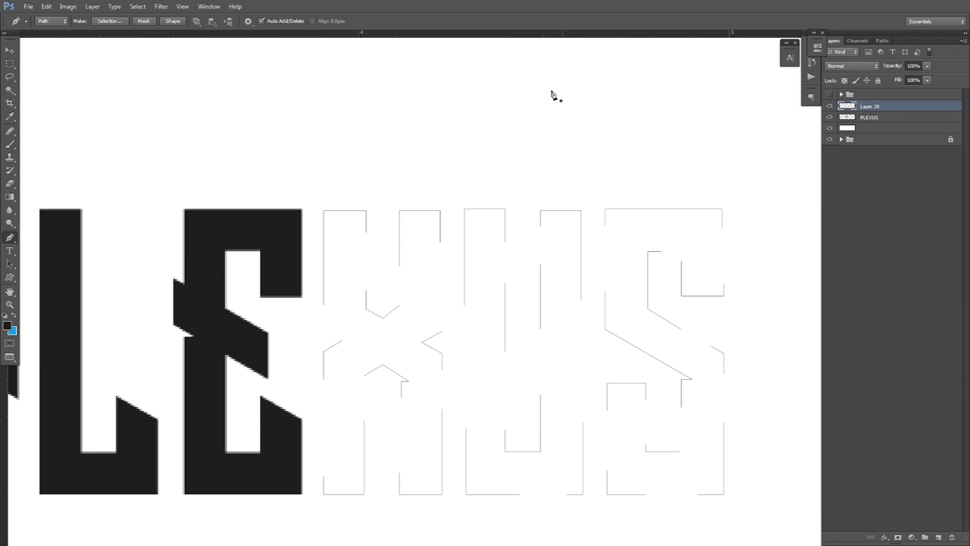
right_click(512, 92)
left_click(475, 123)
- Set the brush to a 2 px hard round tip at 100% hardness
key("b")
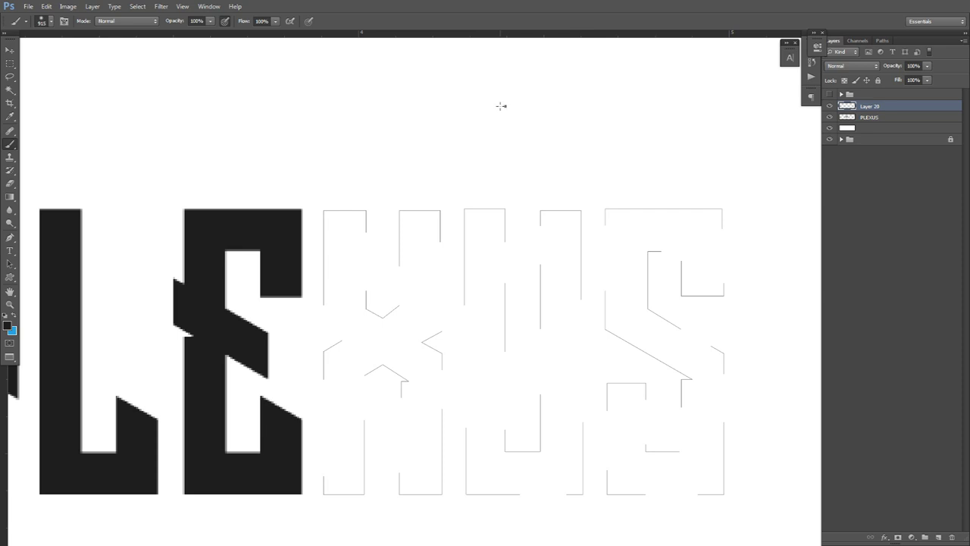
right_click(501, 106)
left_click(606, 118)
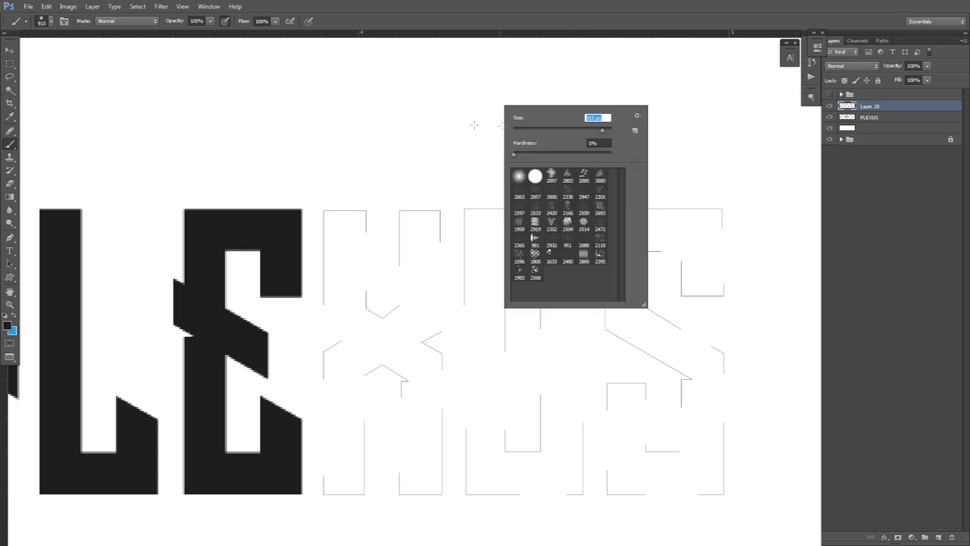
type("2")
key("Tab")
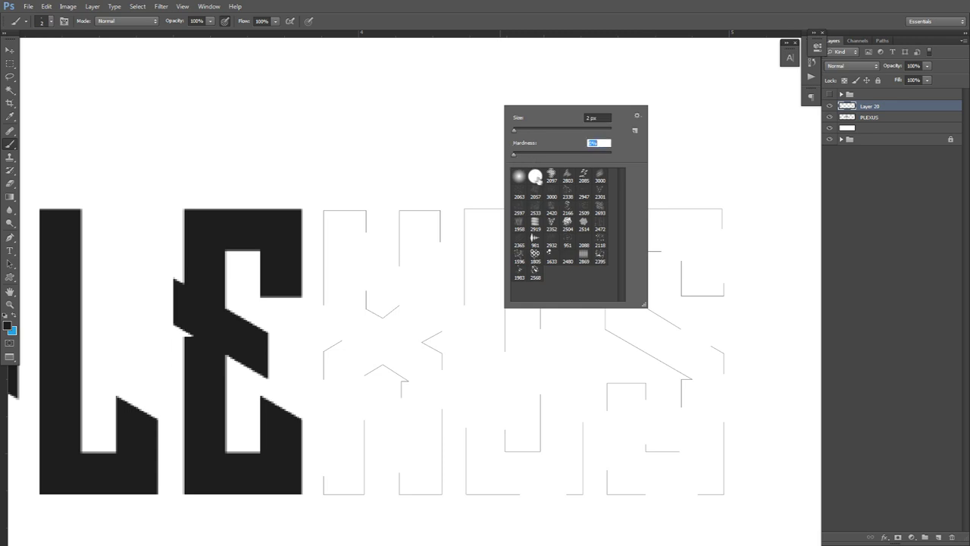
left_click(520, 179)
left_click(534, 177)
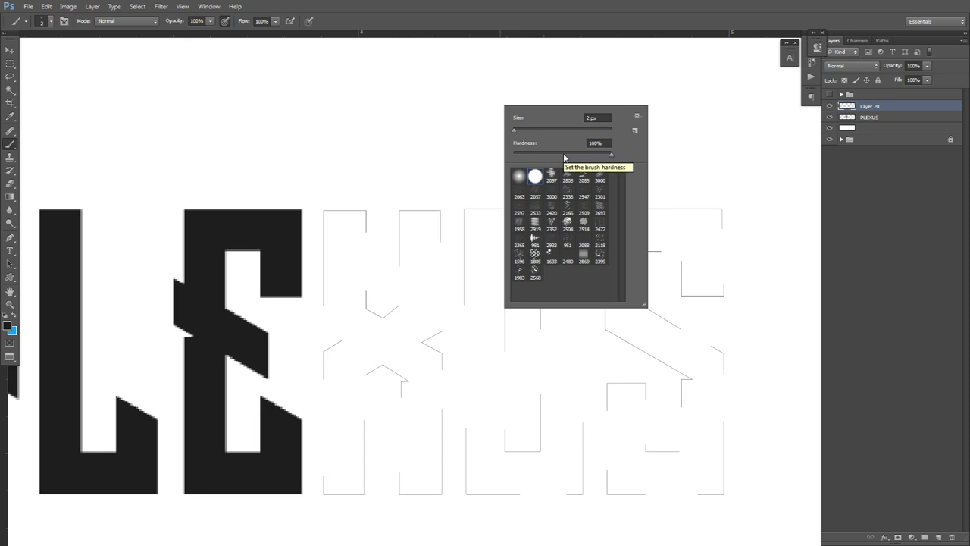
left_click(598, 117)
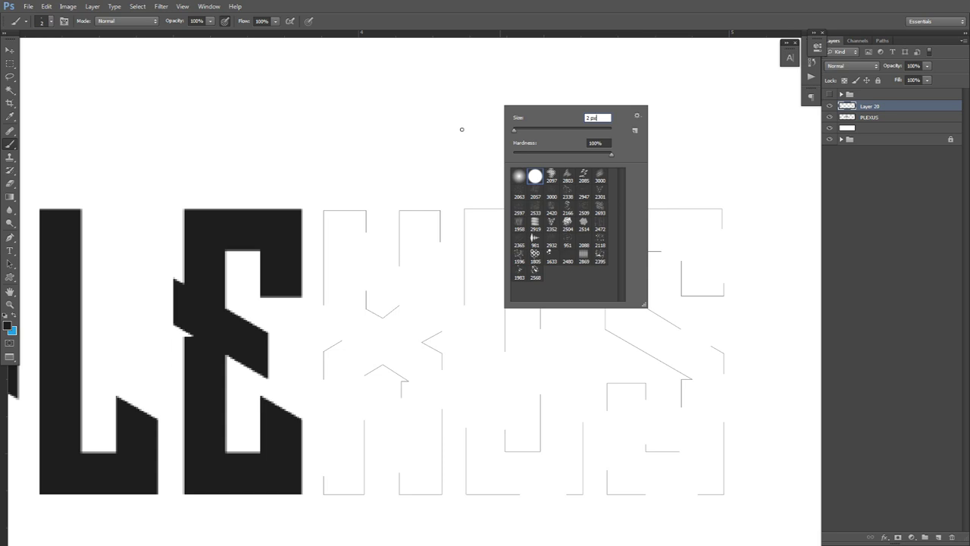
key("Return")
- Stroke the XUS path with the Brush tool via Stroke Path
key("p")
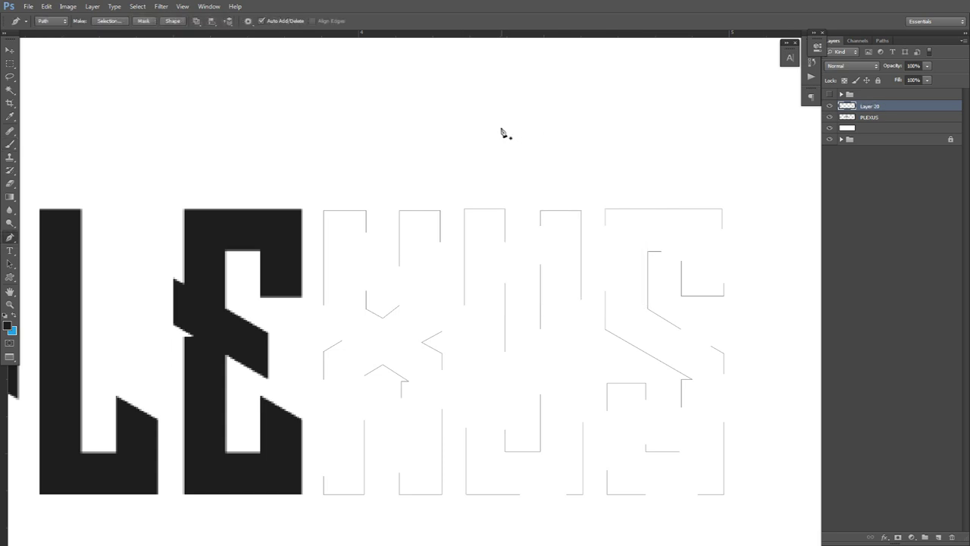
right_click(502, 130)
left_click(544, 198)
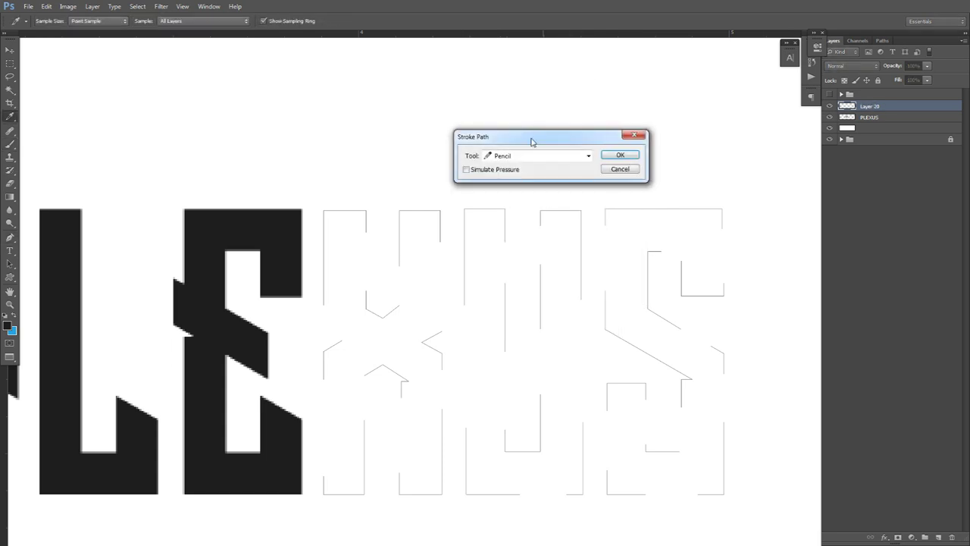
left_click(516, 156)
scroll(513, 179, "up", 1)
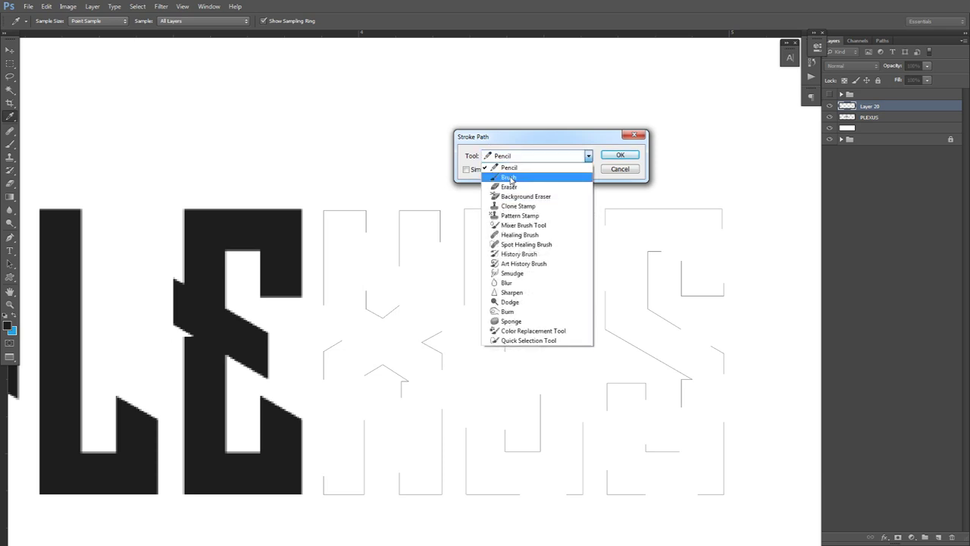
left_click(513, 176)
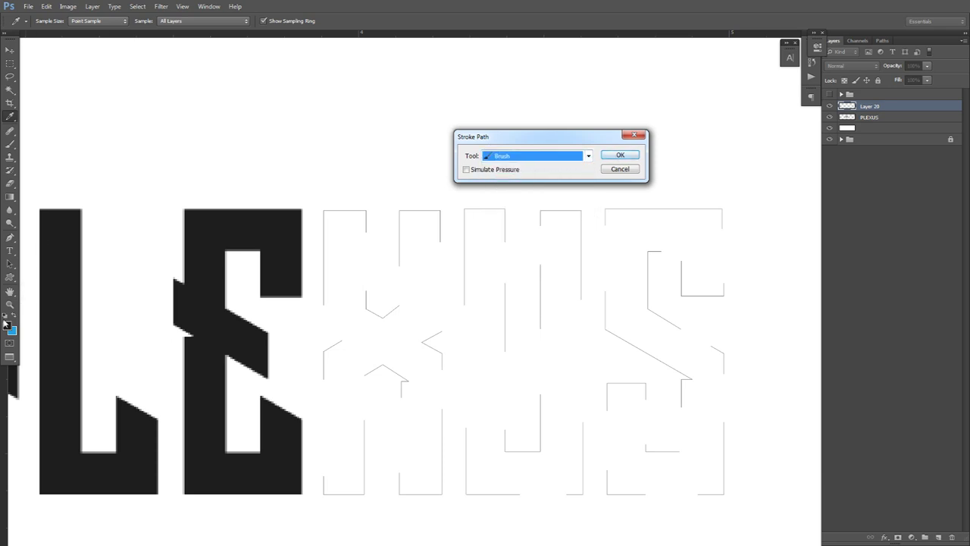
left_click(622, 156)
- Delete the XUS guide path
key("p")
right_click(581, 150)
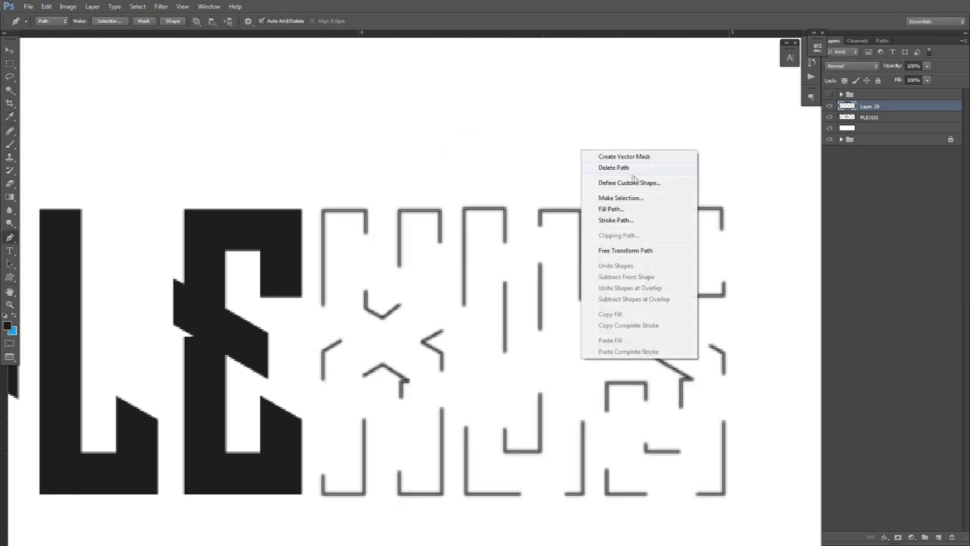
left_click(632, 168)
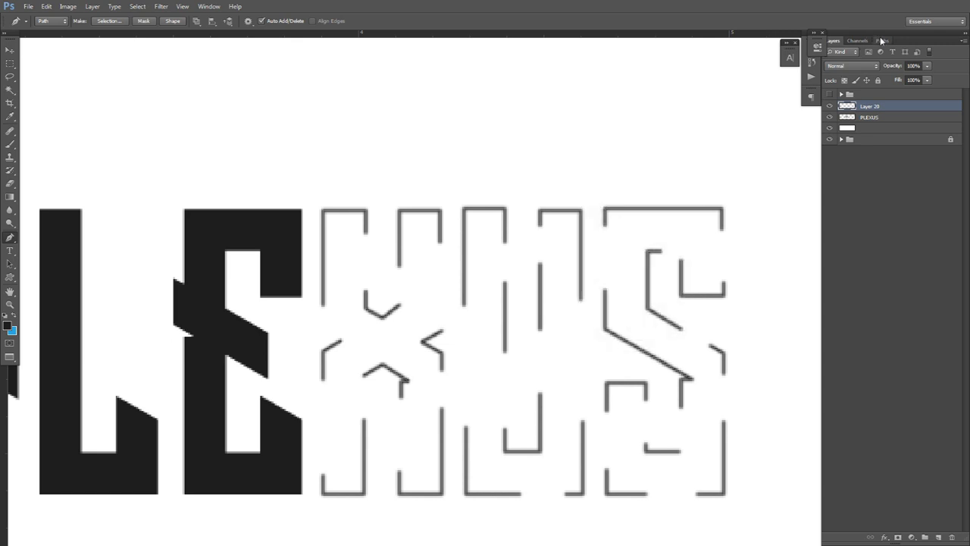
left_click(882, 40)
left_click(838, 41)
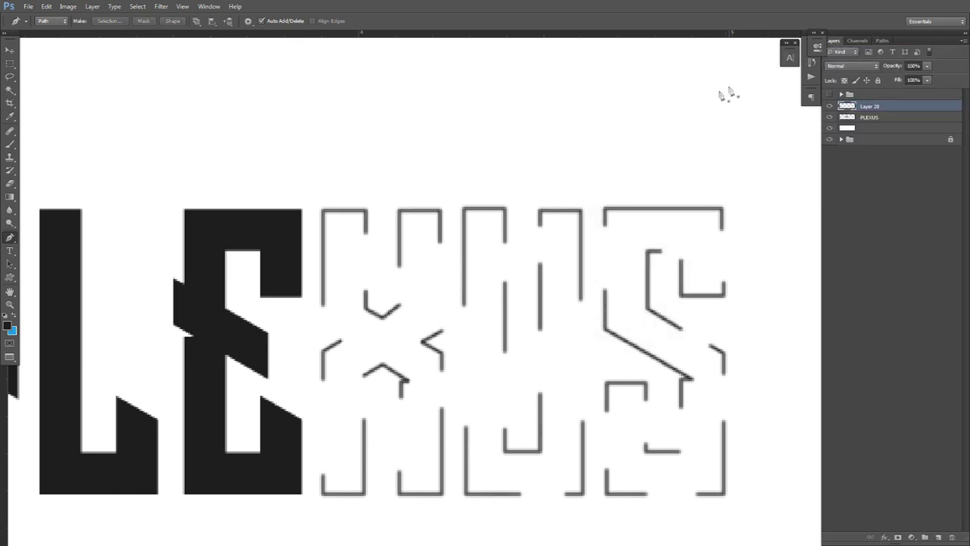
- Duplicate the stroked outline layer twice and merge the three copies into one
key("v")
key("ctrl+minus")
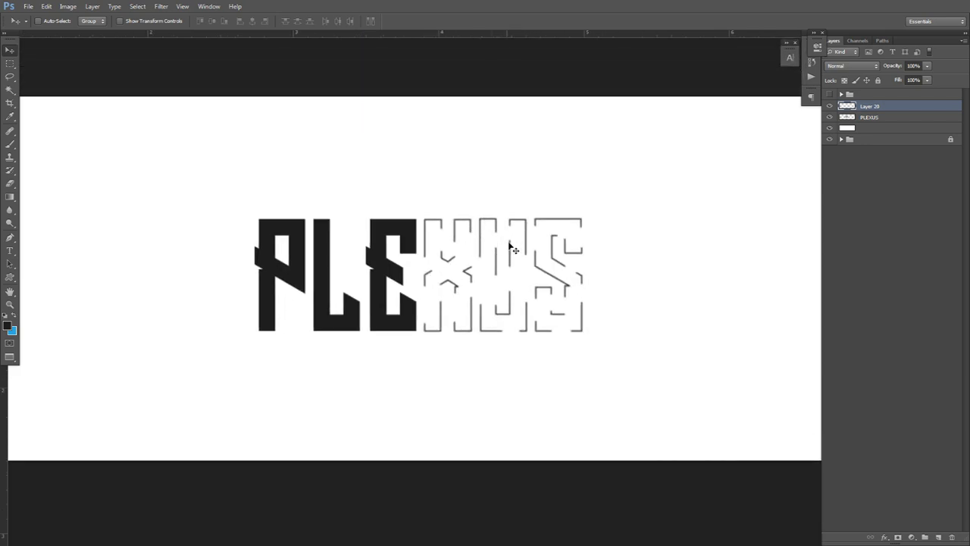
key("ctrl+j")
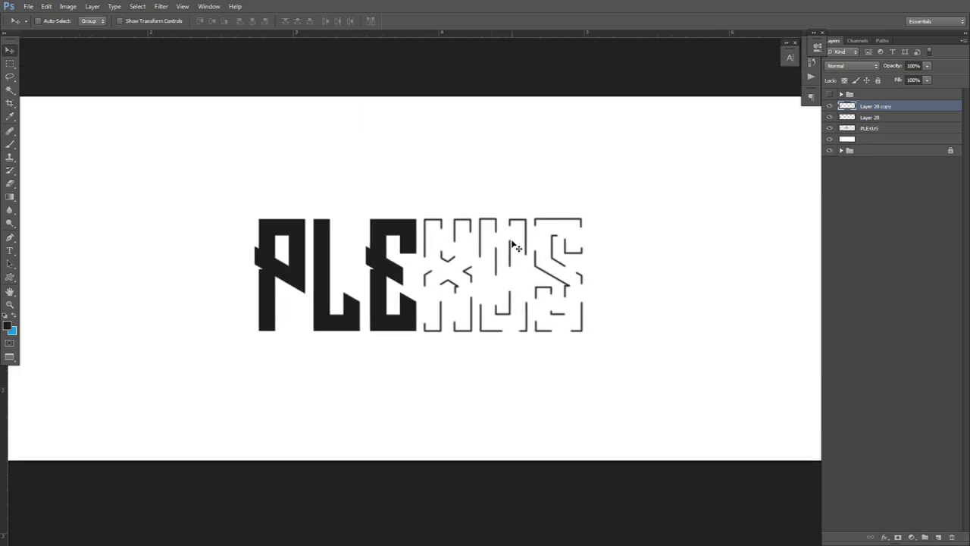
key("ctrl+j")
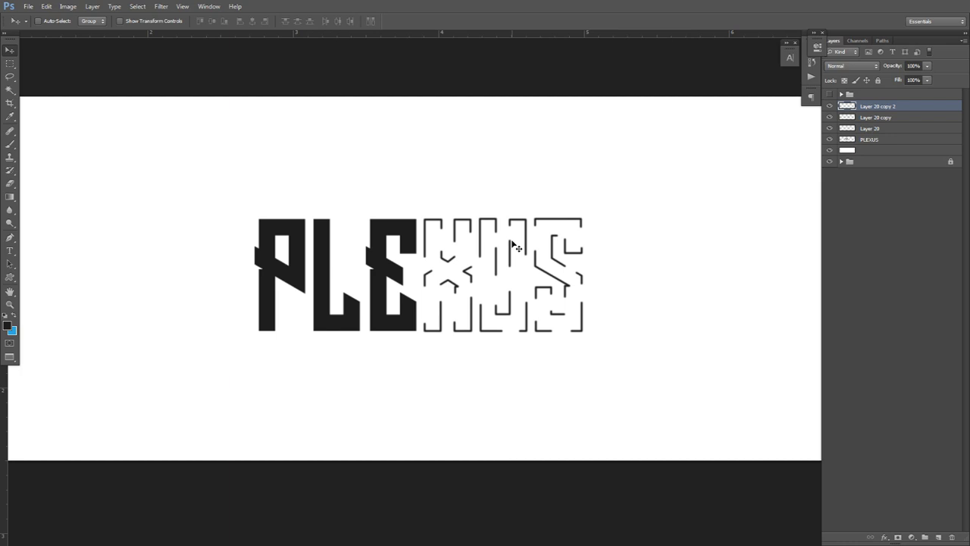
left_click(883, 129, "shift")
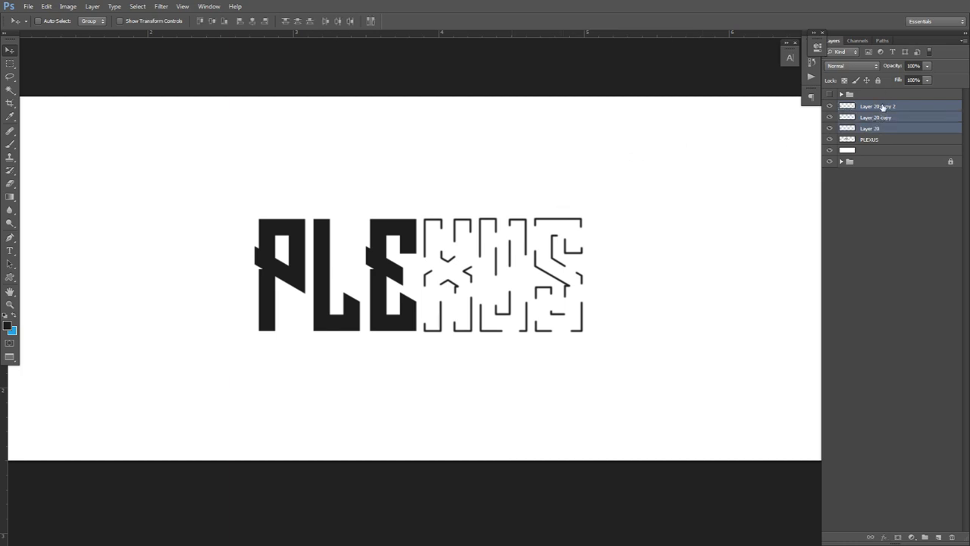
key("ctrl+e")
- Rename the merged outline layer 'XUS' and the PLEXUS layer 'PLE'
double_click(876, 106)
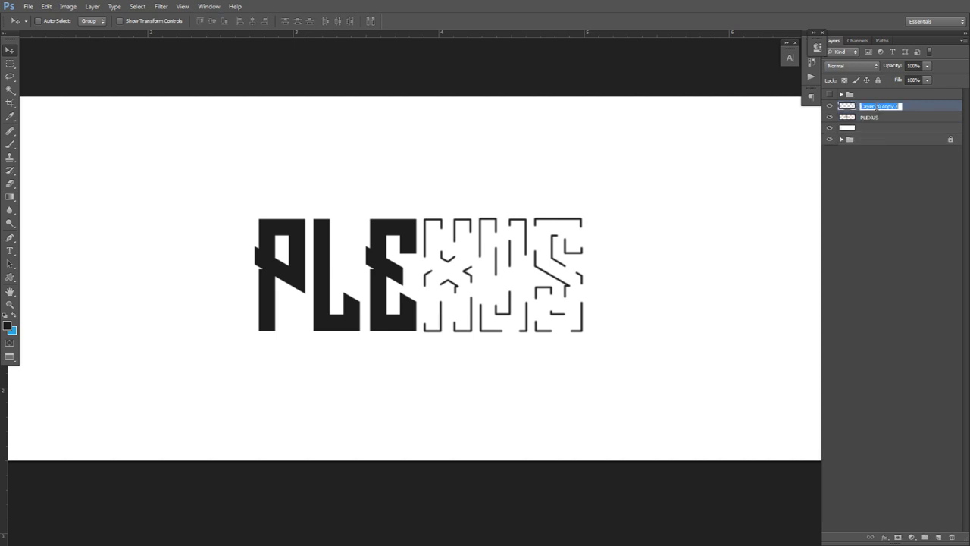
type("XUS")
key("Return")
double_click(871, 118)
type("PLE")
key("Return")
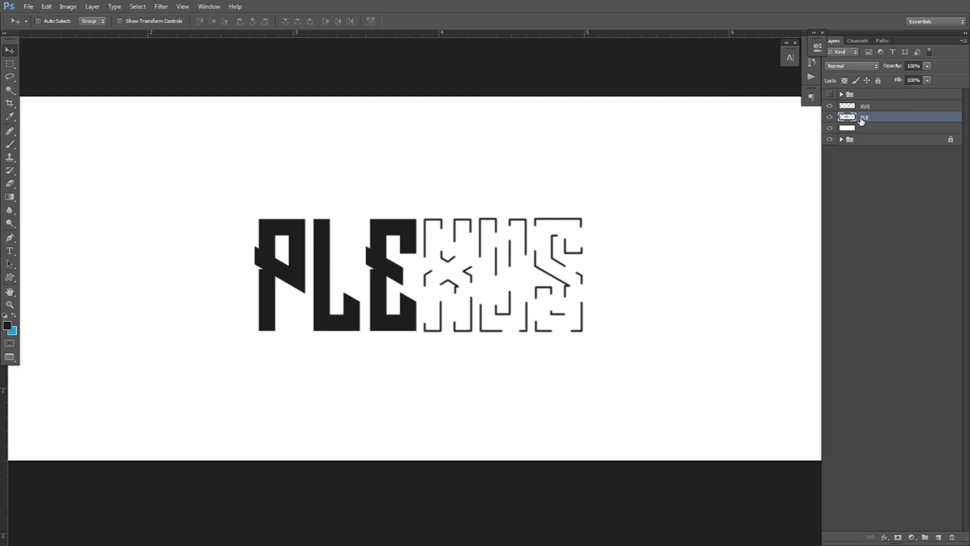
- Briefly preview the finished artwork group, then add a new layer above XUS
left_click(829, 93)
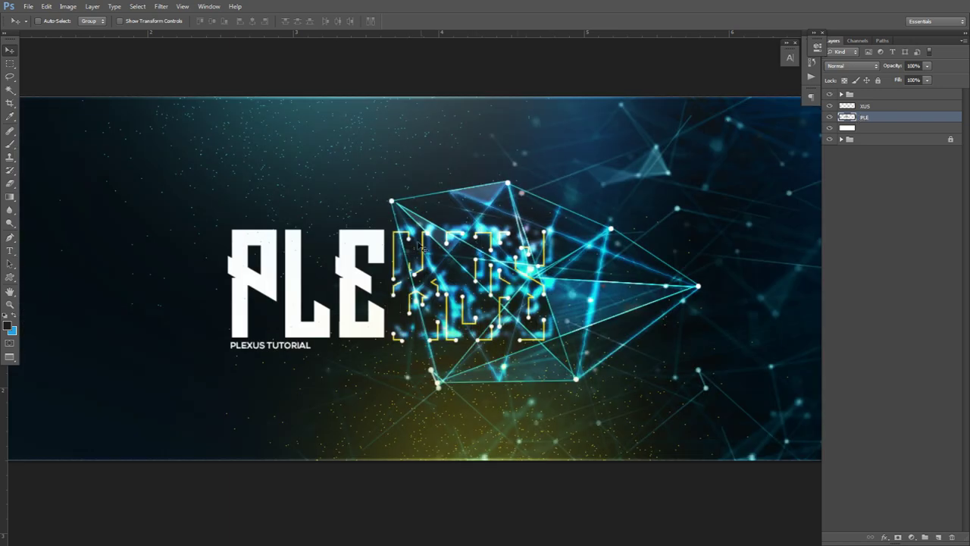
left_click(829, 94)
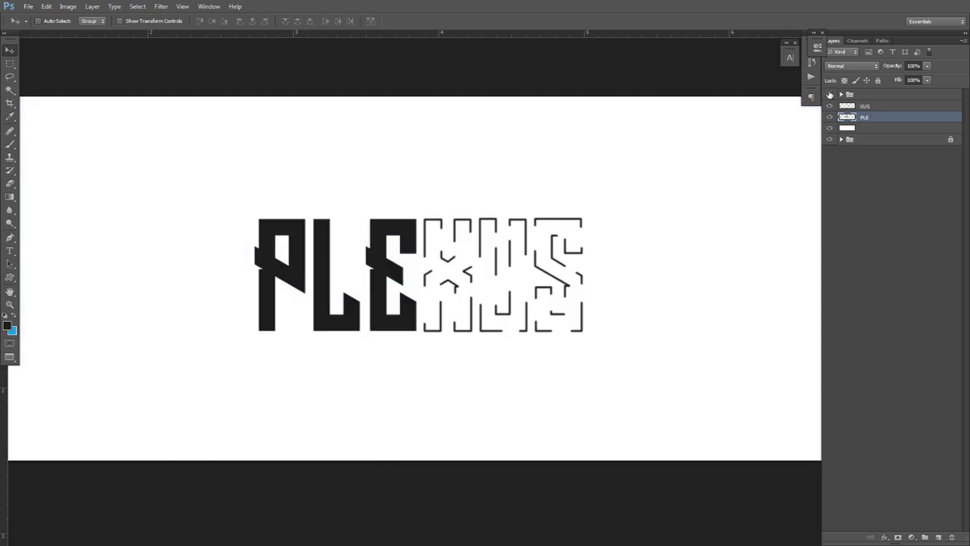
left_click(829, 93)
left_click(829, 94)
left_click(879, 107)
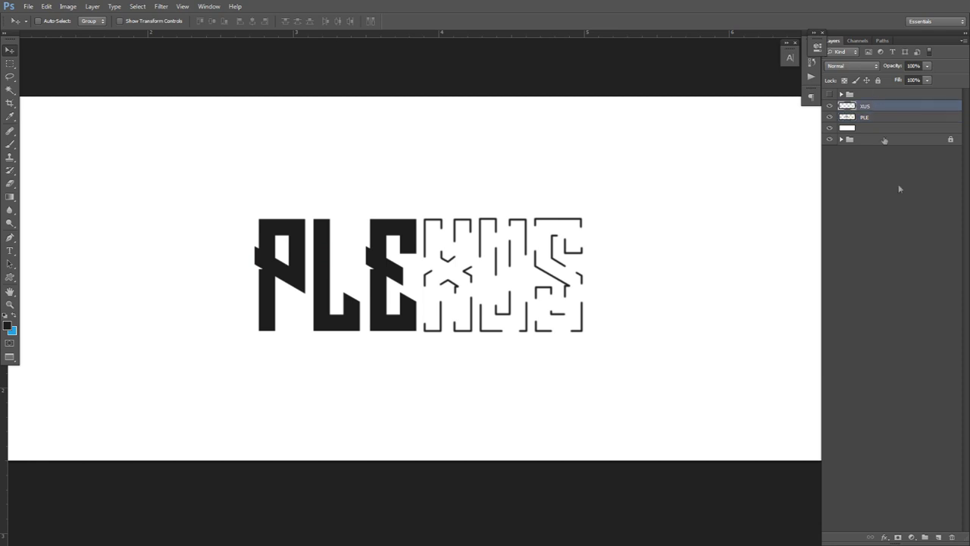
left_click(938, 536)
- Fill a tiny elliptical selection with blue at the X's line end and nudge it right
key("m")
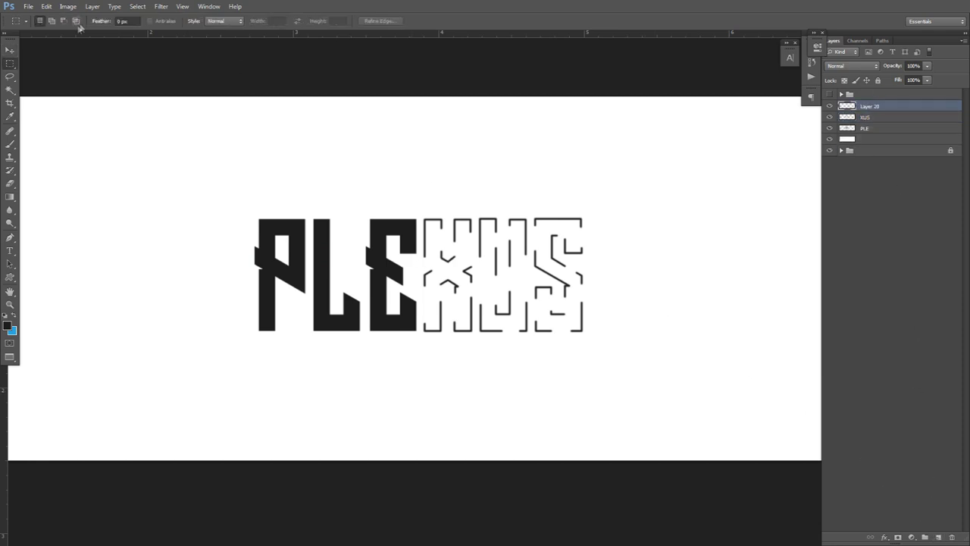
right_click(13, 69)
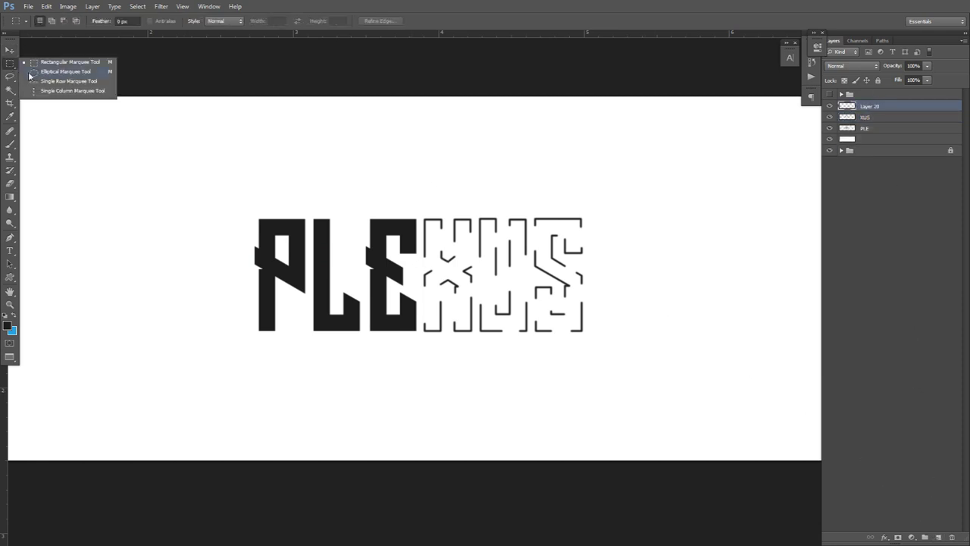
scroll(424, 227, "up", 3)
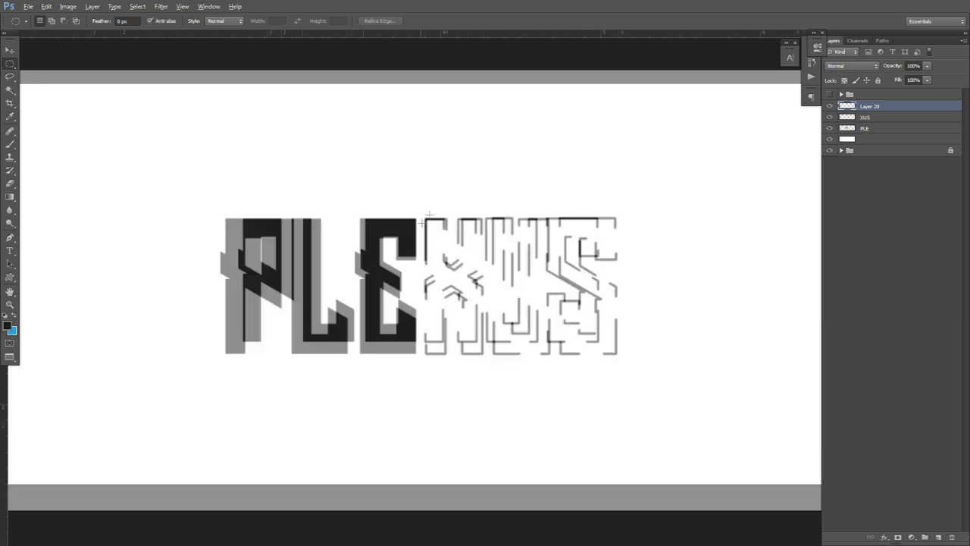
left_click_drag(418, 319, 429, 327)
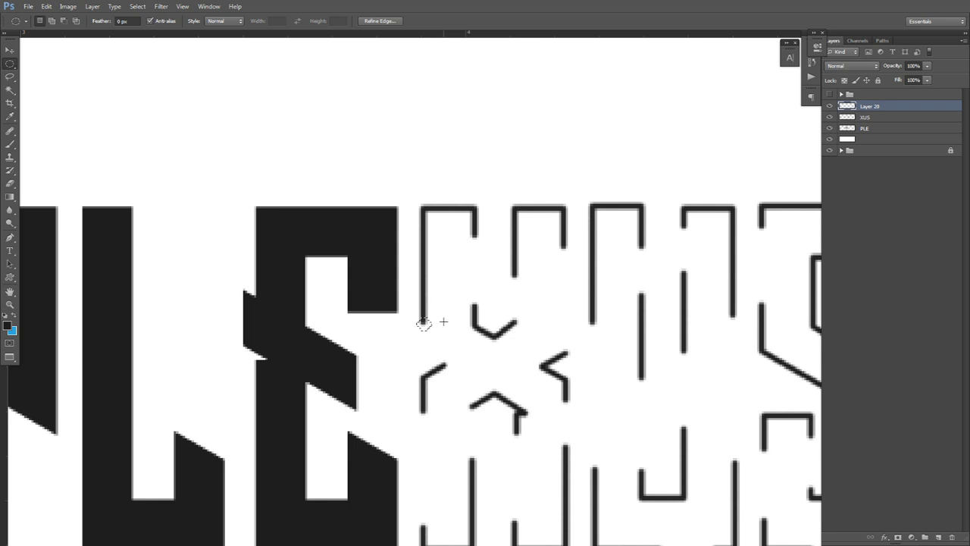
left_click(13, 315)
key("alt+BackSpace")
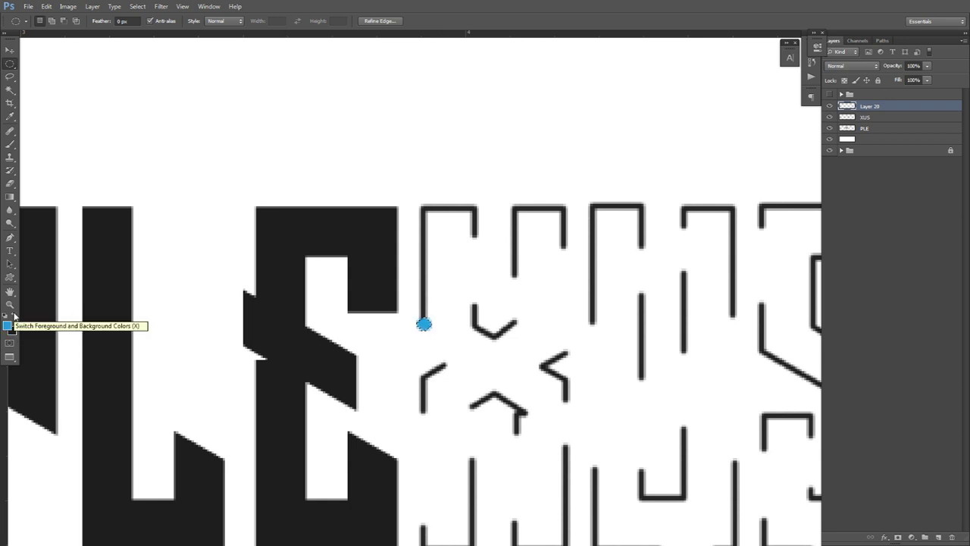
key("v")
key("Right")
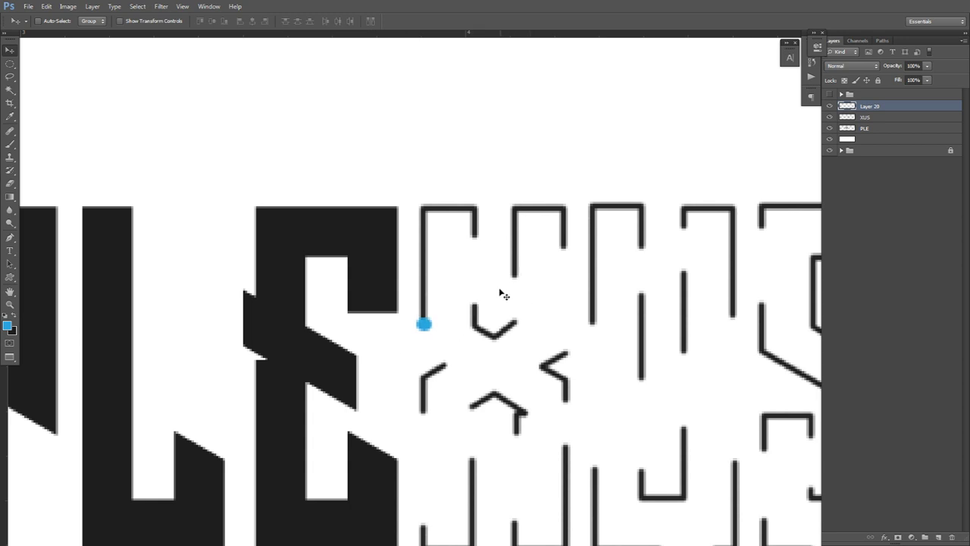
- Drag copies of the blue dot onto successive circuit line ends of the lettering
left_click_drag(430, 334, 481, 247)
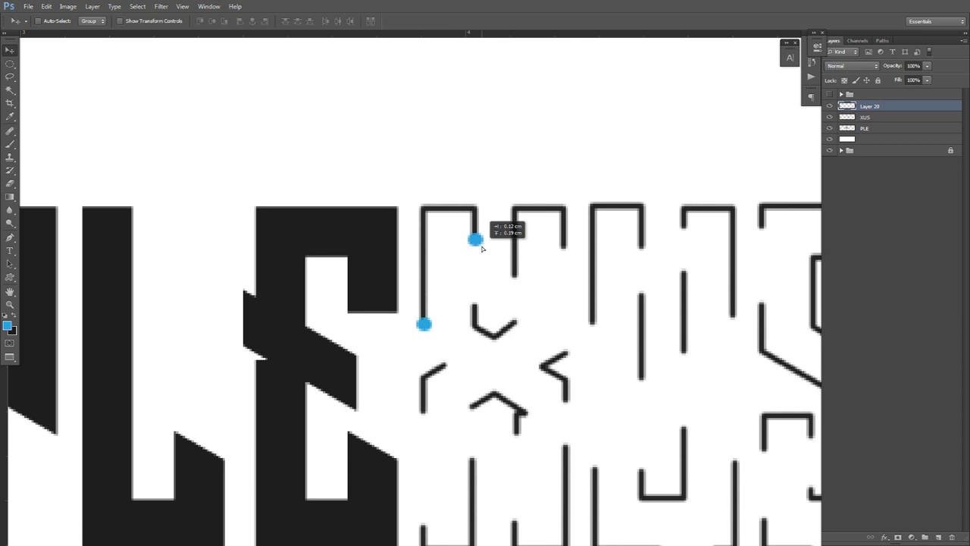
left_click_drag(481, 248, 481, 306)
scroll(521, 192, "down", 2)
left_click_drag(516, 168, 465, 394)
left_click_drag(456, 397, 610, 196)
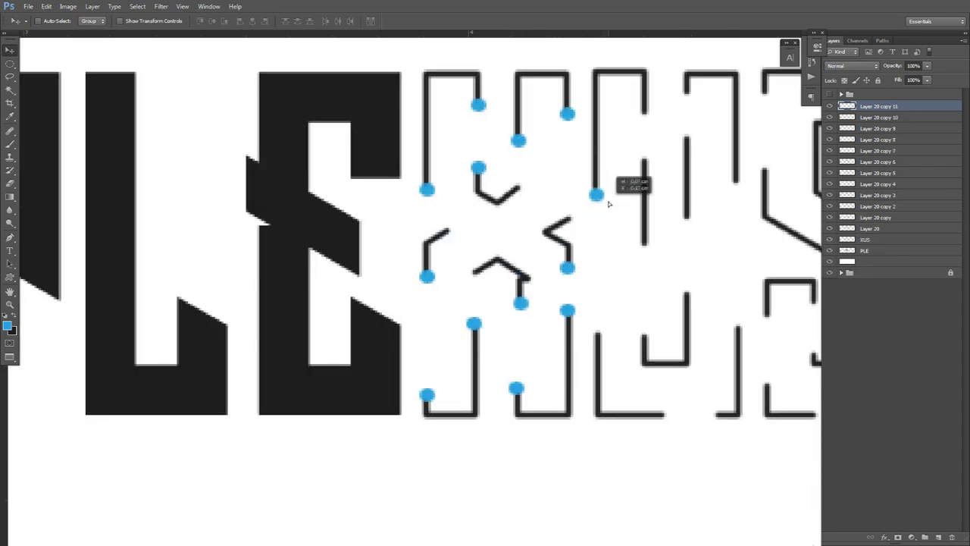
scroll(610, 196, "right", 5)
left_click_drag(452, 228, 489, 418)
left_click_drag(490, 418, 560, 329)
left_click_drag(561, 329, 562, 193)
left_click_drag(562, 193, 514, 97)
left_click_drag(514, 96, 469, 121)
left_click_drag(469, 121, 470, 247)
left_click_drag(470, 247, 496, 217)
- Cap the S's top, right and middle line ends with more blue dot copies
scroll(469, 212, "right", 3)
scroll(470, 212, "up", 1)
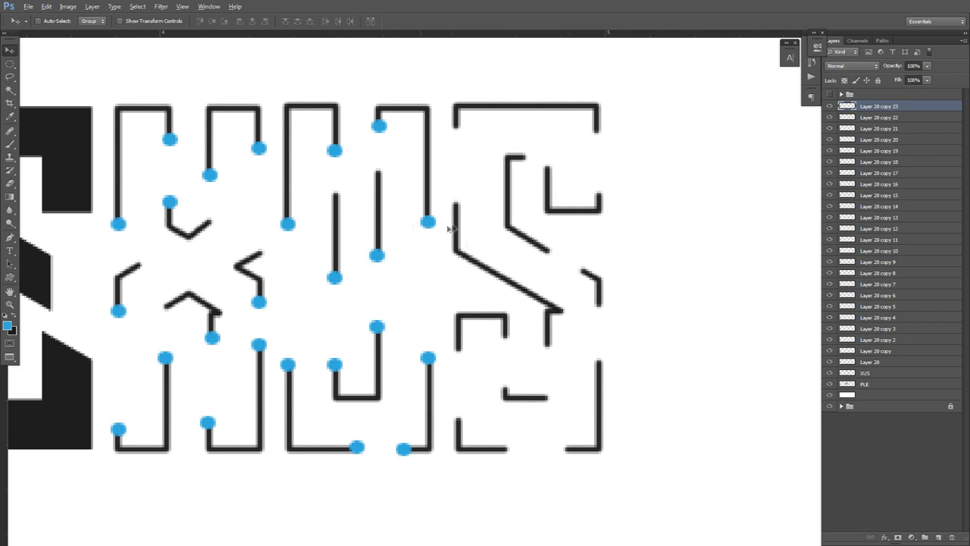
key("alt")
left_click_drag(442, 232, 522, 103)
left_click_drag(466, 129, 539, 169)
left_click_drag(558, 256, 564, 411)
key("ctrl+j")
key("ctrl+j")
key("ctrl+j")
key("Up")
key("ctrl+j")
key("ctrl+j")
key("ctrl+j")
key("ctrl+j")
key("ctrl+j")
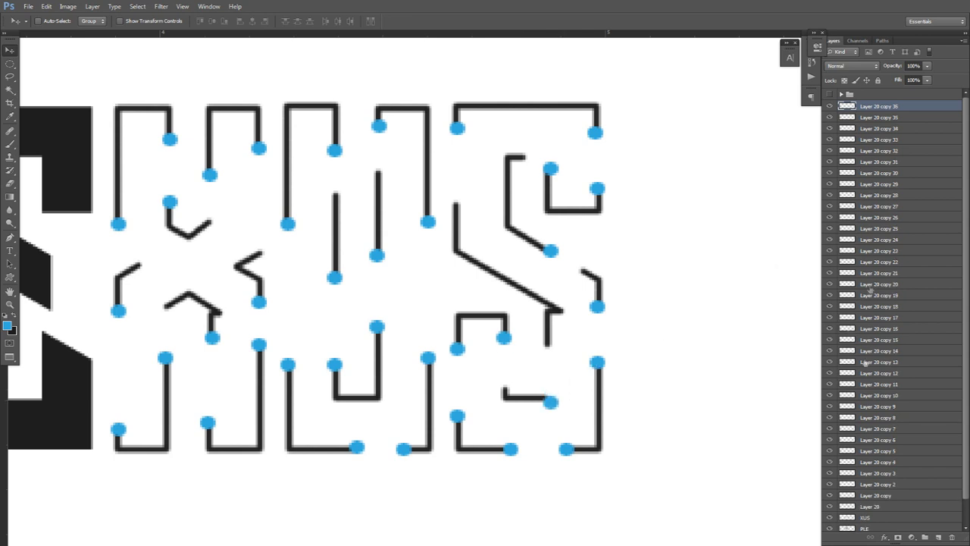
left_click_drag(588, 415, 576, 355)
key("ctrl+j")
key("ctrl+j")
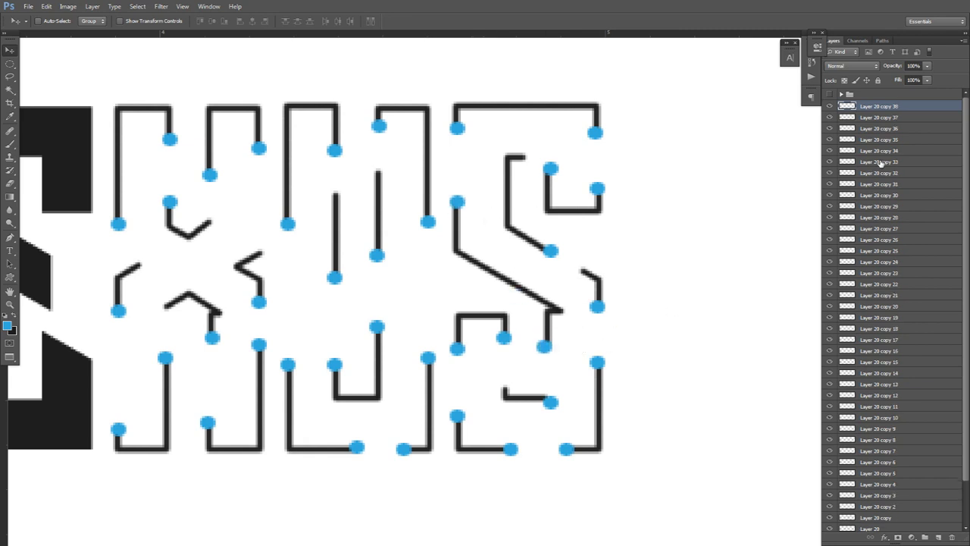
scroll(882, 158, "down", 3)
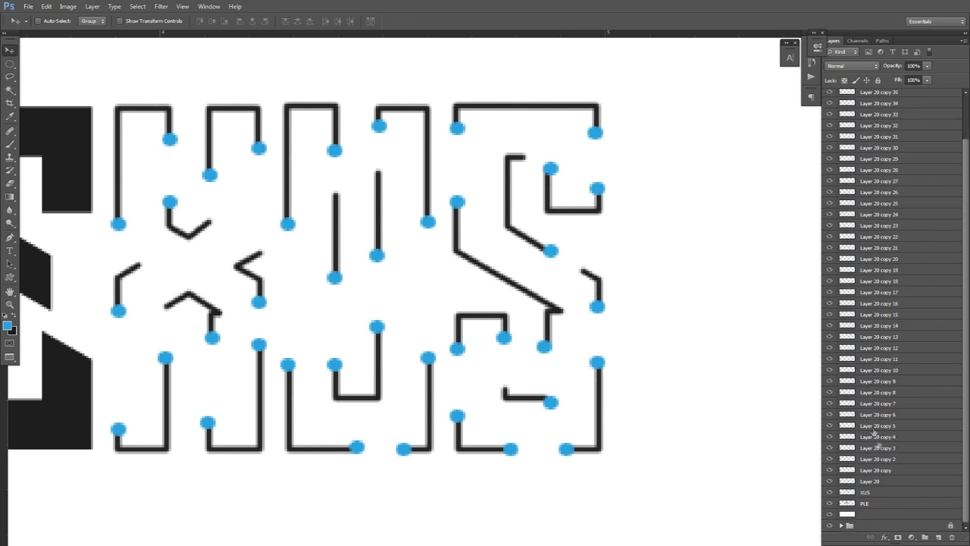
- Combine all the dot layers into one named 'Circles For XUS'
left_click(888, 482, "shift")
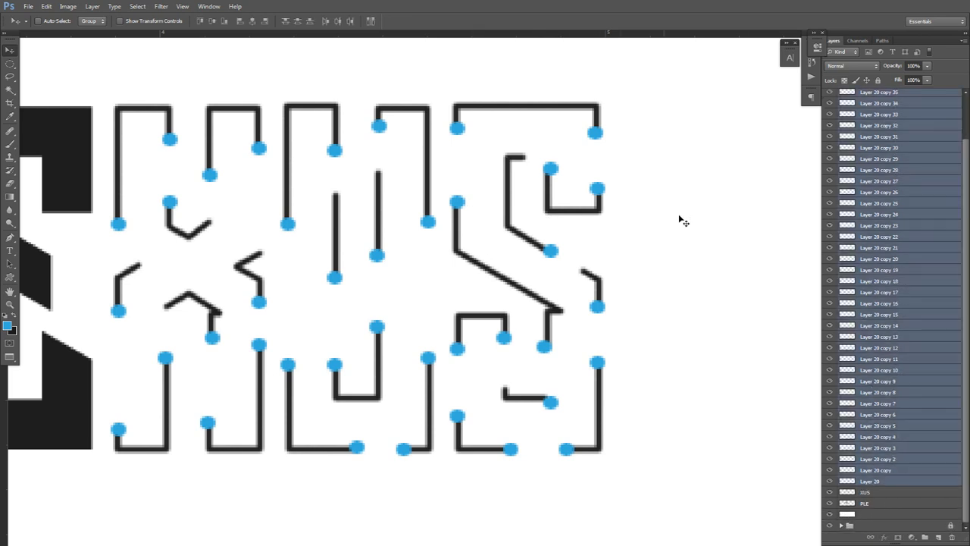
key("ctrl+g")
double_click(880, 108)
type("Circles For XUS")
key("Return")
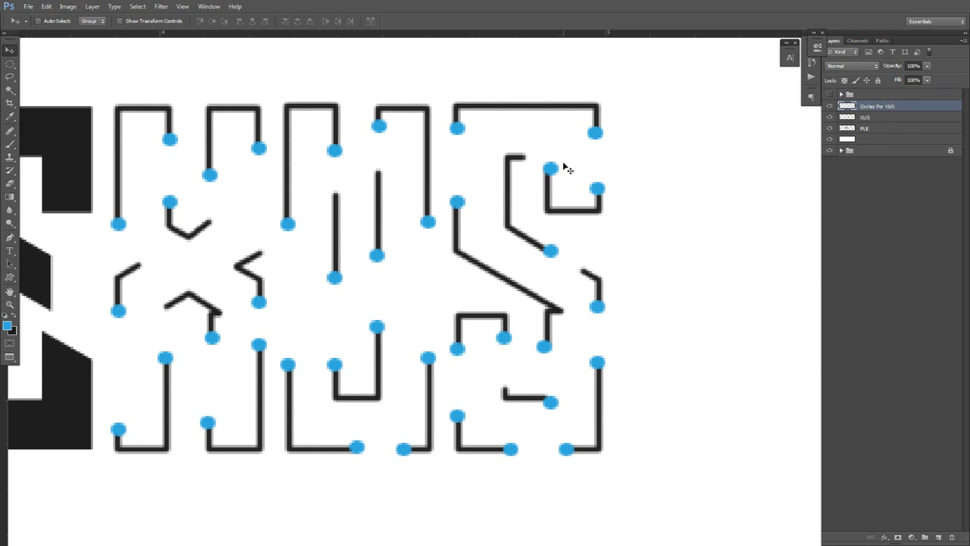
- Zoom out to the whole banner and hide the white backdrop to reveal dark blue
key("ctrl+minus")
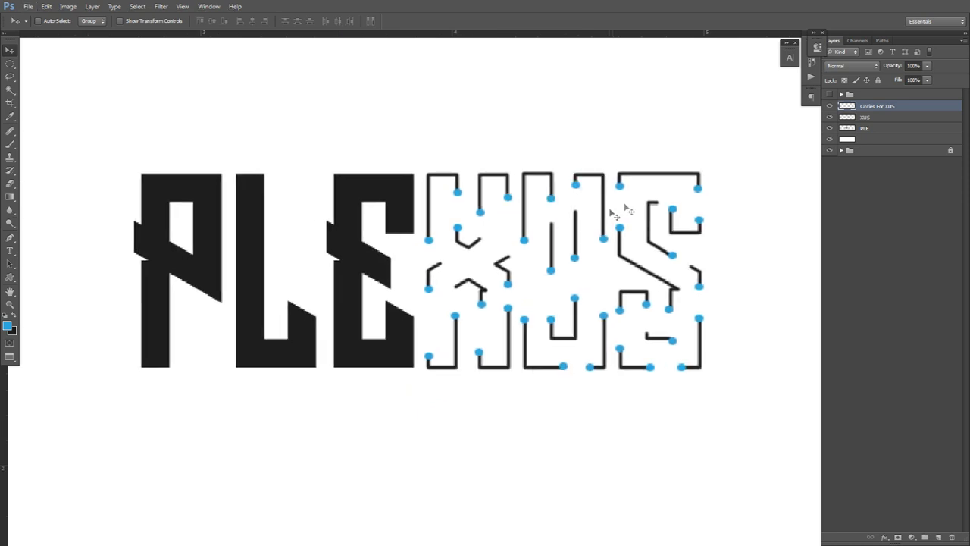
left_click(829, 94)
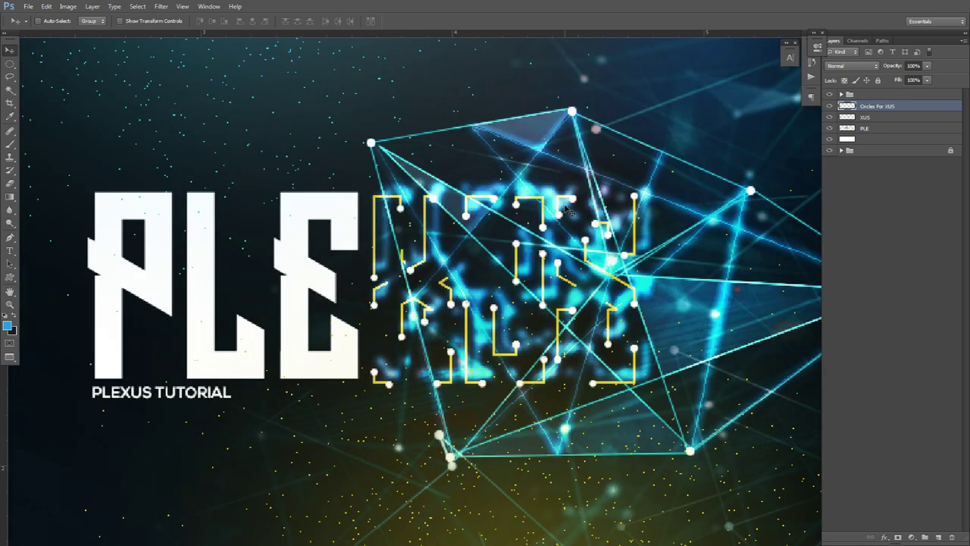
scroll(565, 206, "down", 2)
scroll(566, 206, "up", 2)
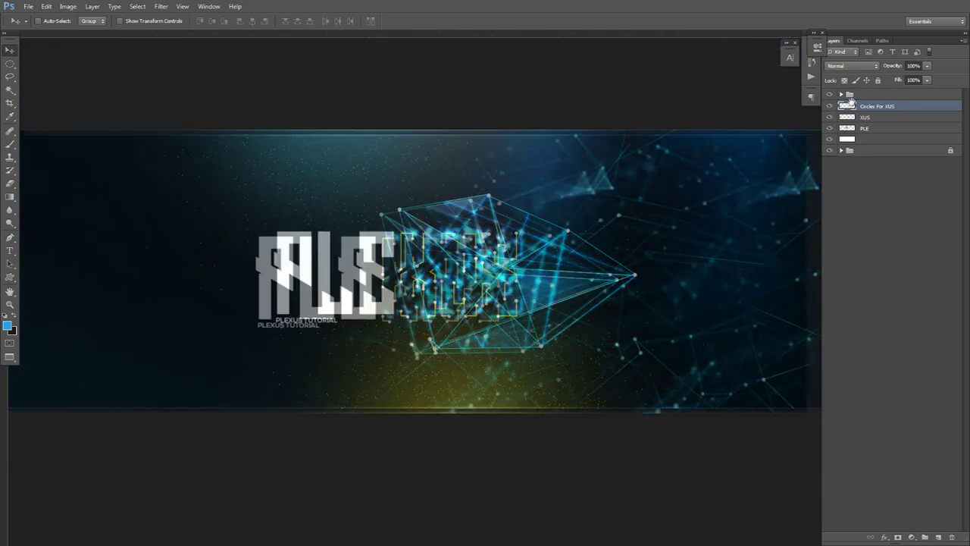
left_click(829, 94)
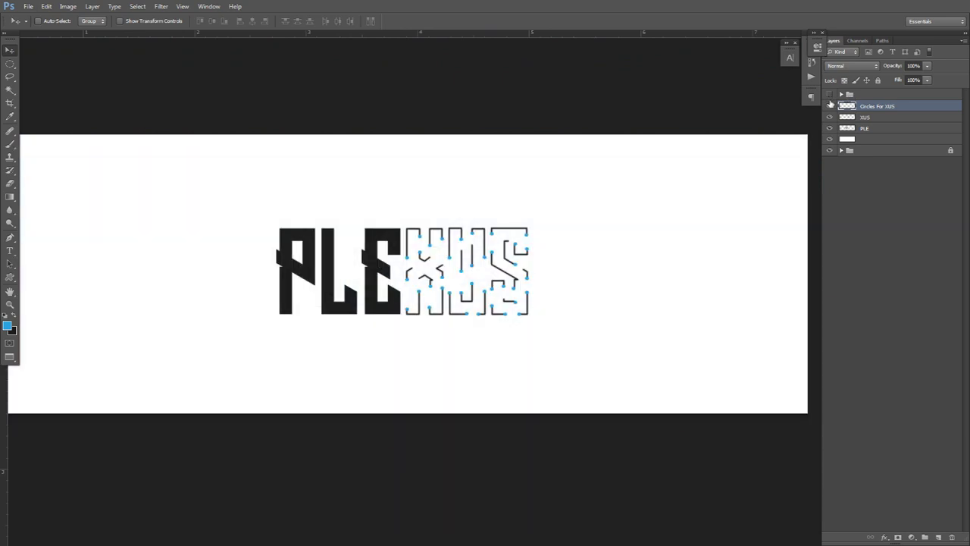
left_click(829, 139)
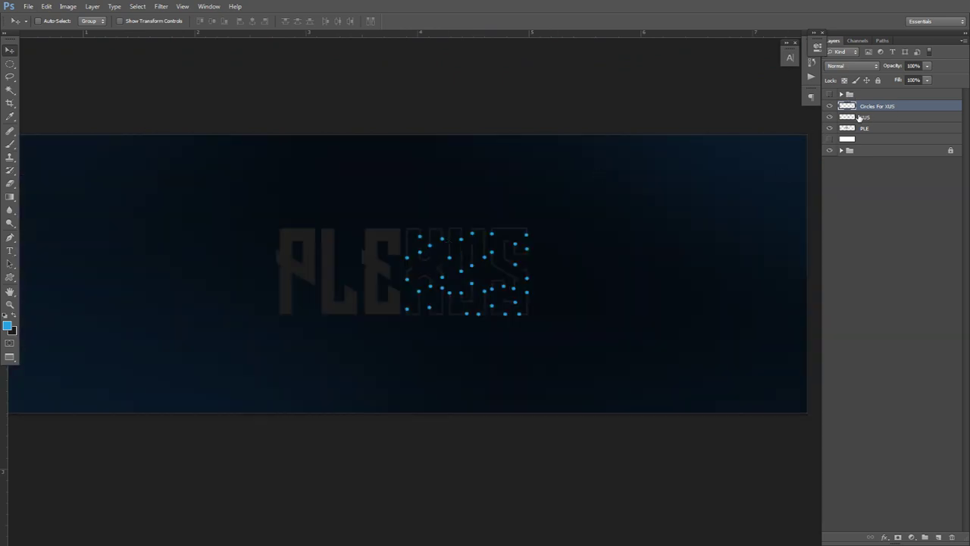
- Give PLE a white (ffffff) Color Overlay layer style
double_click(901, 128)
left_click(626, 397)
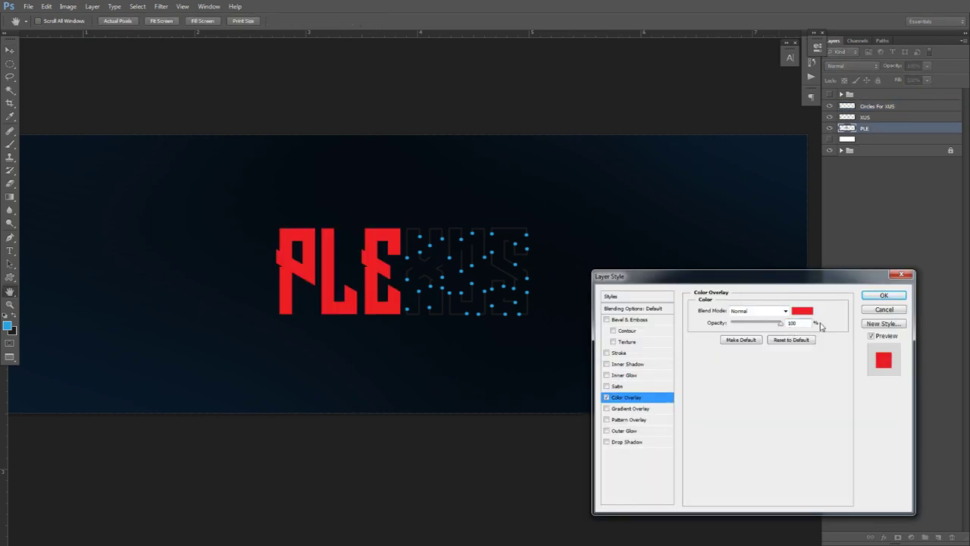
left_click(801, 309)
type("ffffff")
left_click(858, 307)
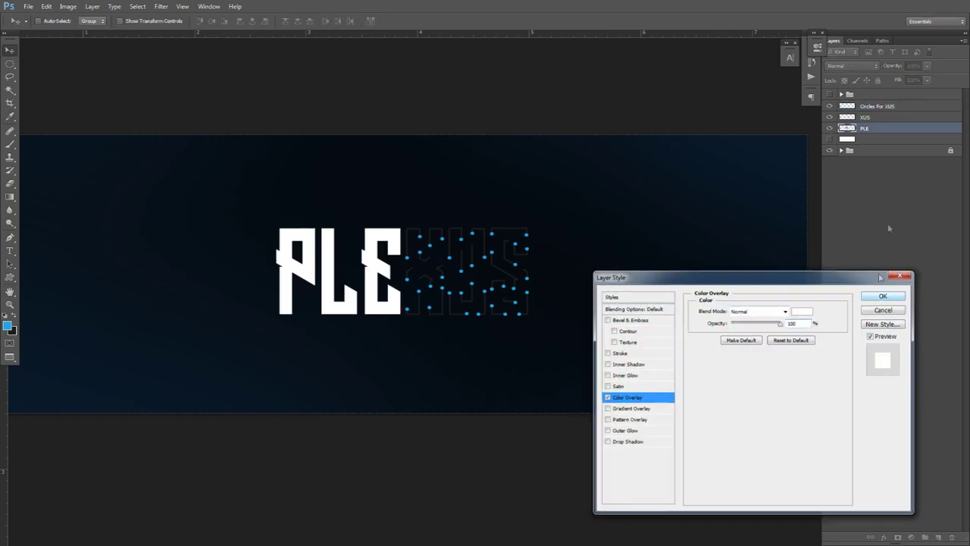
key("Return")
left_click(959, 127)
- Copy PLE's white overlay style and paste it onto Circles For XUS and XUS
right_click(927, 128)
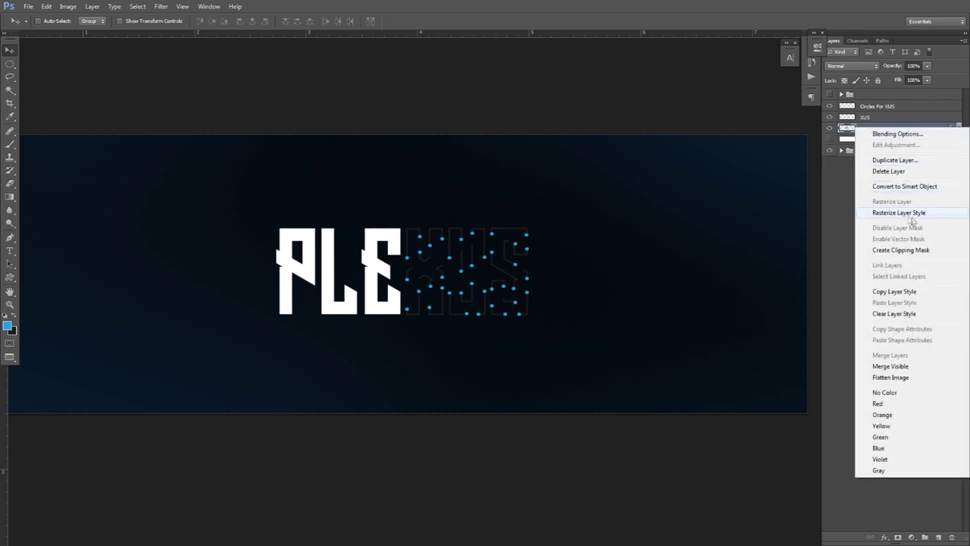
left_click(886, 292)
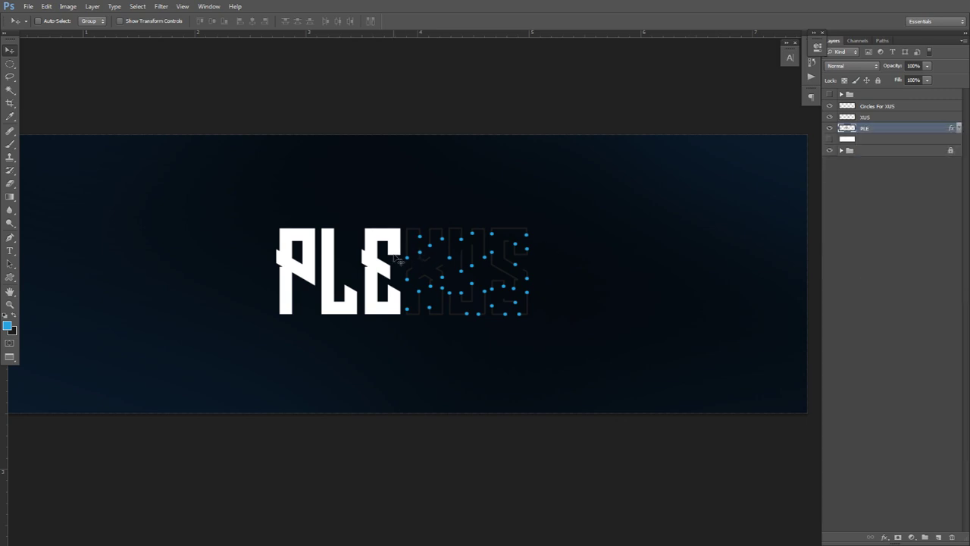
right_click(884, 106)
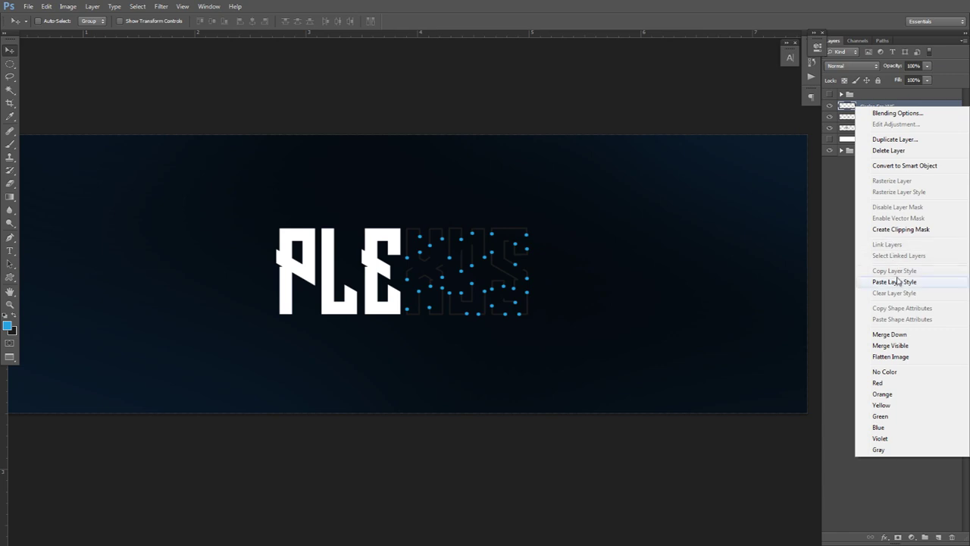
left_click(894, 281)
left_click(958, 106)
right_click(858, 116)
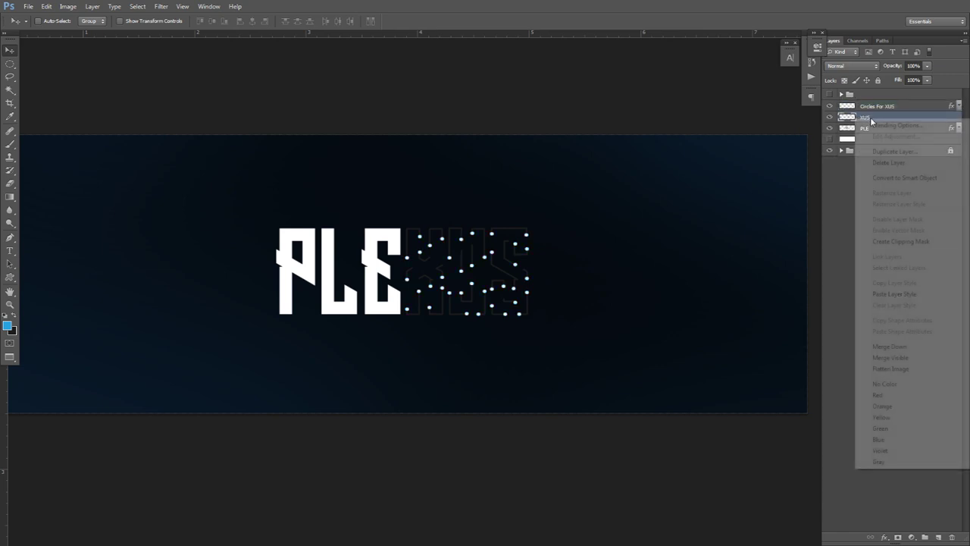
left_click(894, 294)
- Change the XUS Color Overlay to yellow e9bf2f
double_click(886, 138)
left_click(802, 311)
left_click(723, 435)
left_click(686, 334)
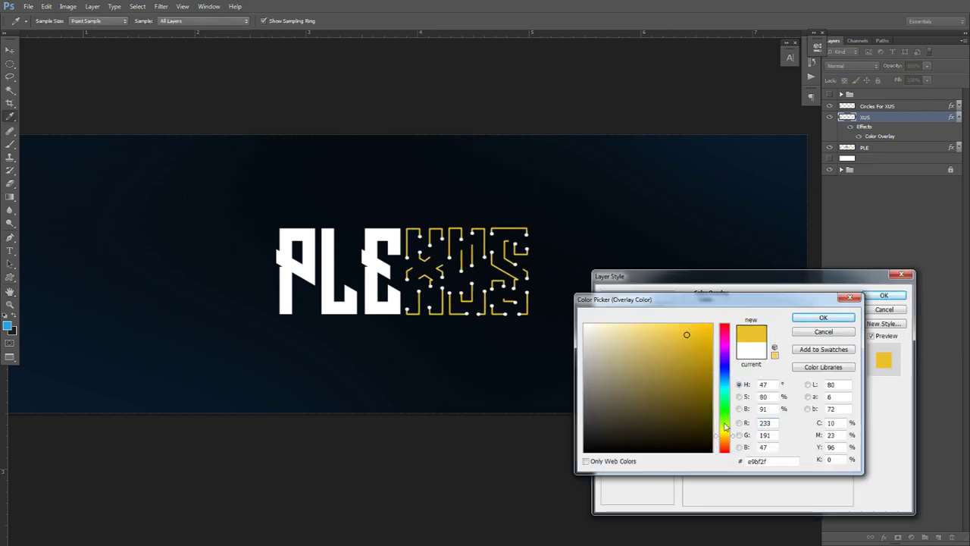
left_click(833, 320)
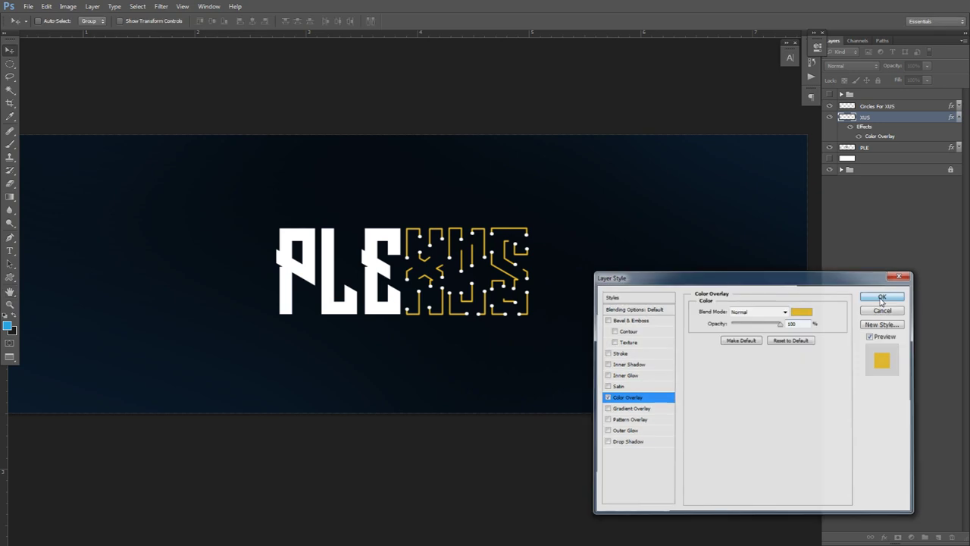
key("Return")
scroll(642, 255, "down", 2)
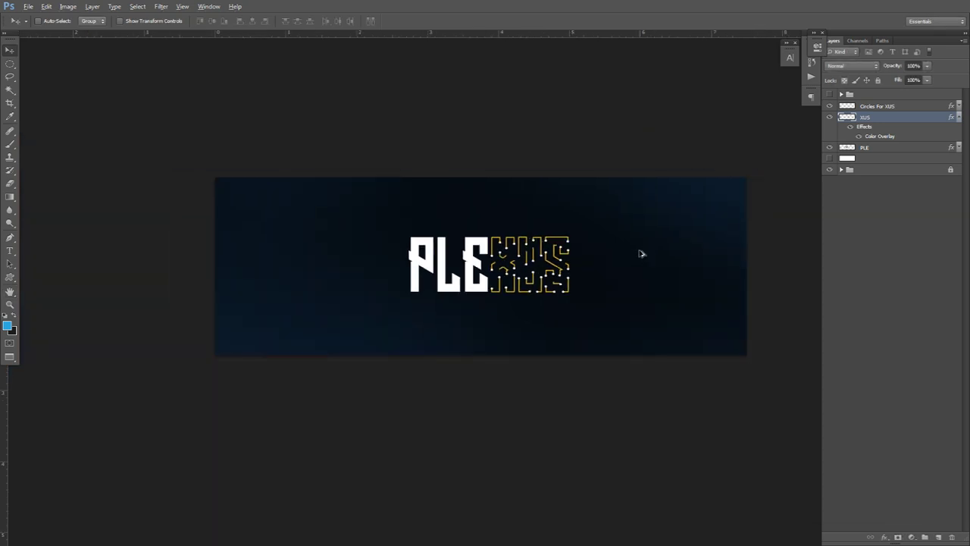
- Duplicate Circles For XUS and XUS, merge the copies, and place them below Circles For XUS
left_click(959, 116)
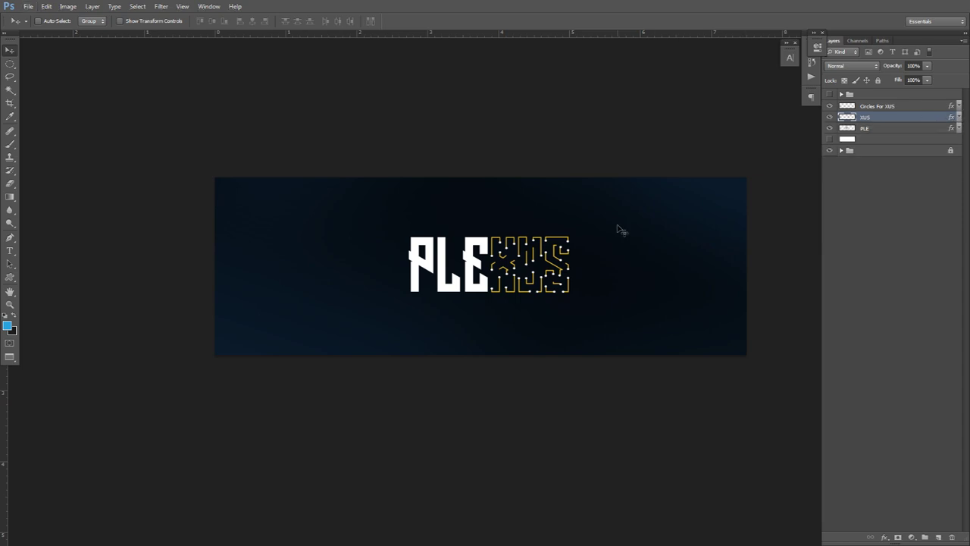
scroll(617, 227, "up", 2)
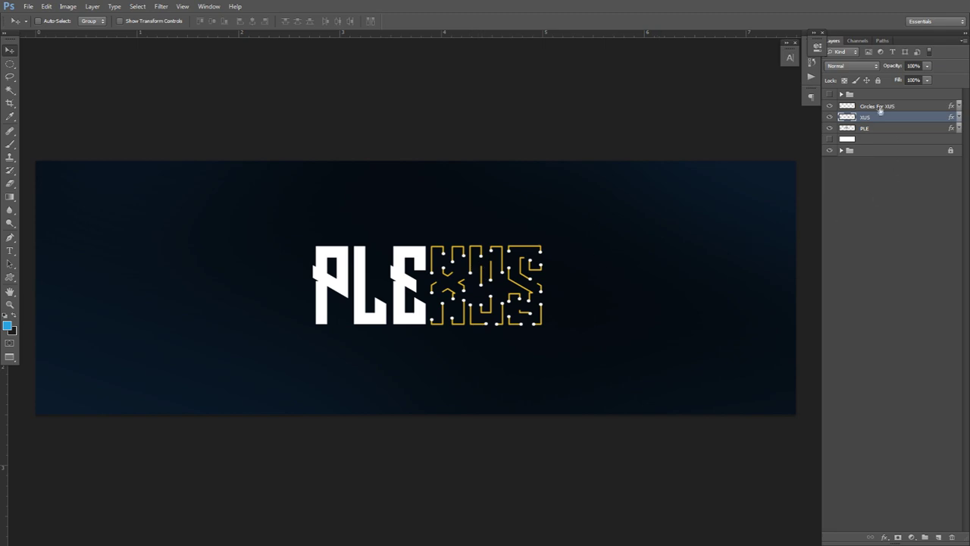
left_click(878, 107, "shift")
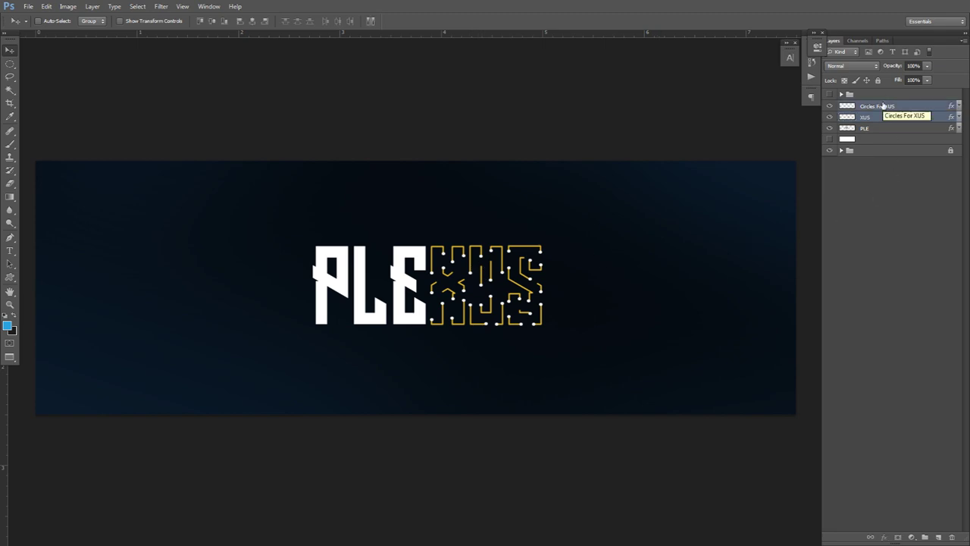
key("ctrl+j")
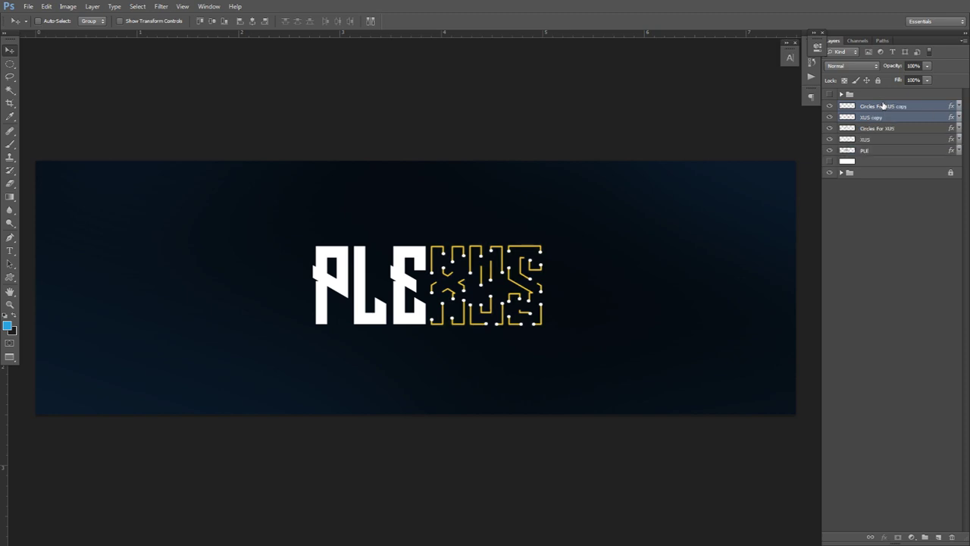
key("ctrl+e")
left_click_drag(883, 107, 873, 125)
- Give the merged copy a white Color Overlay, rasterize the style, and nudge it right
double_click(927, 122)
left_click(626, 397)
left_click(809, 310)
left_click(592, 306)
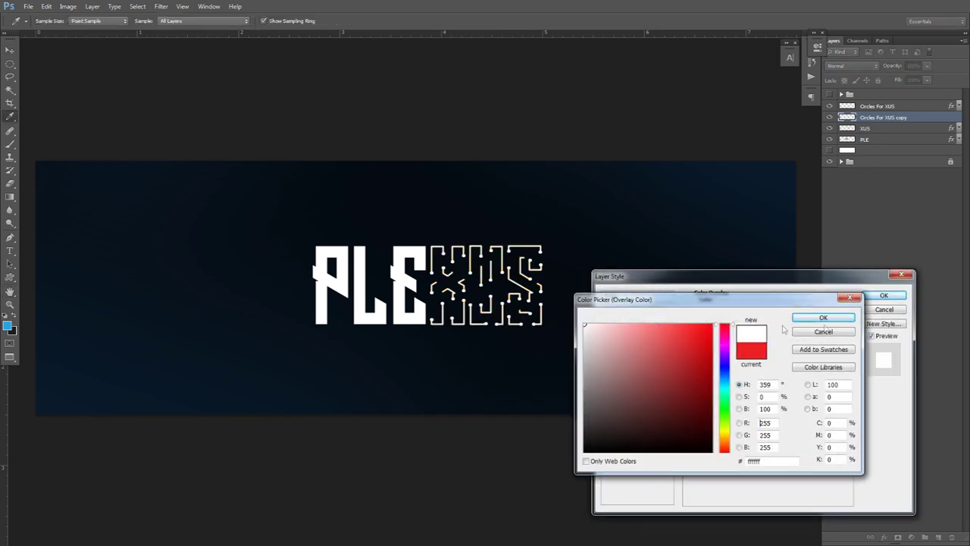
left_click(823, 303)
left_click(879, 296)
right_click(909, 117)
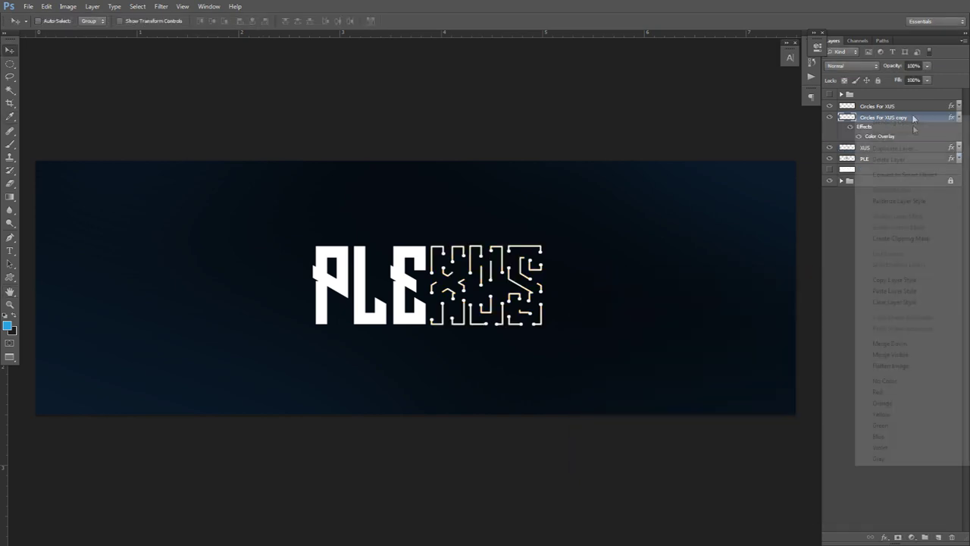
left_click(879, 200)
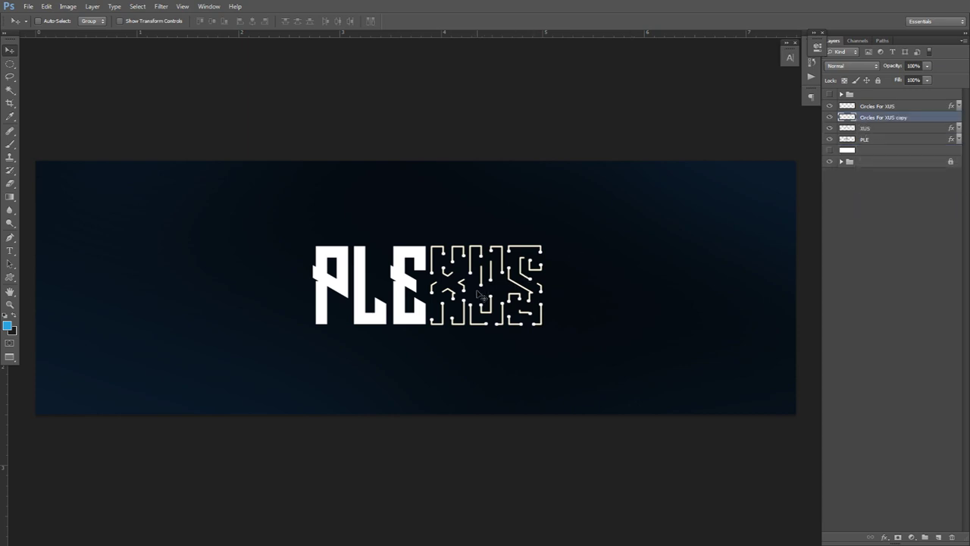
left_click_drag(478, 294, 500, 300)
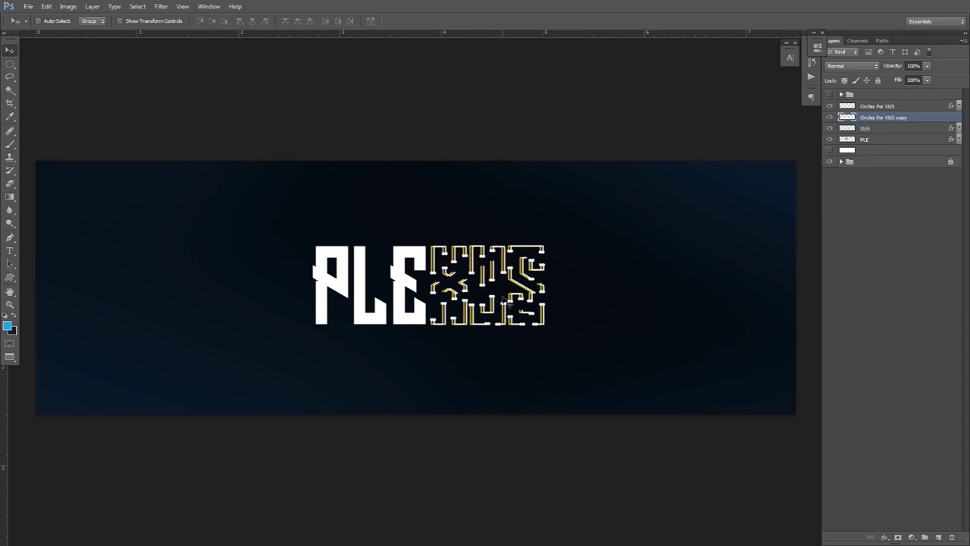
- Blur the white circuit copy with a 2.5 px Gaussian Blur and set it to Overlay blending
left_click(159, 10)
mouse_move(180, 109)
left_click(309, 181)
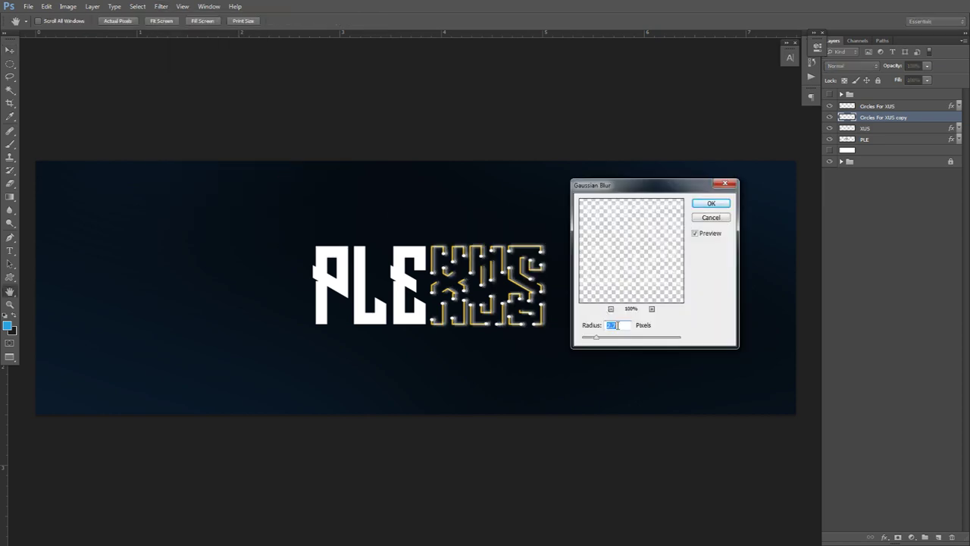
type("2.5")
left_click(710, 204)
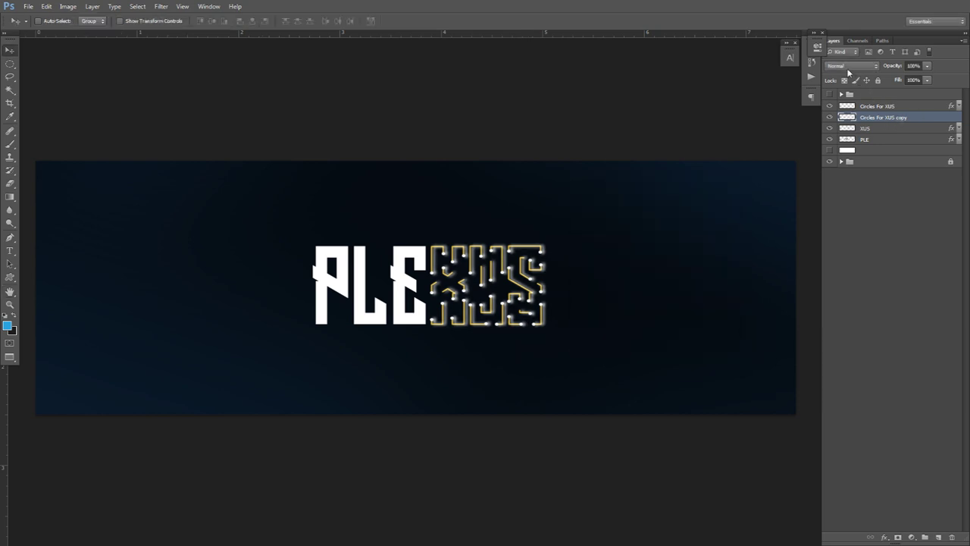
left_click(848, 67)
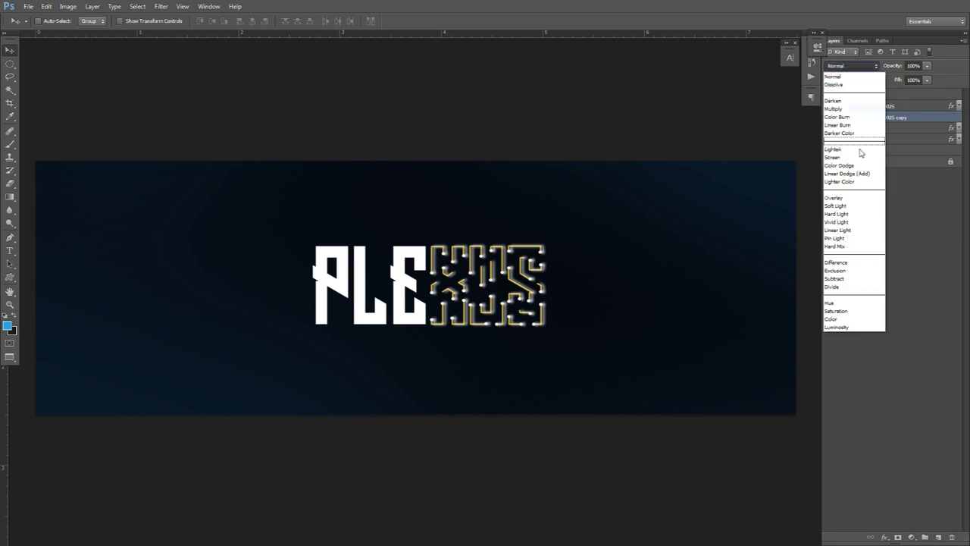
left_click(857, 198)
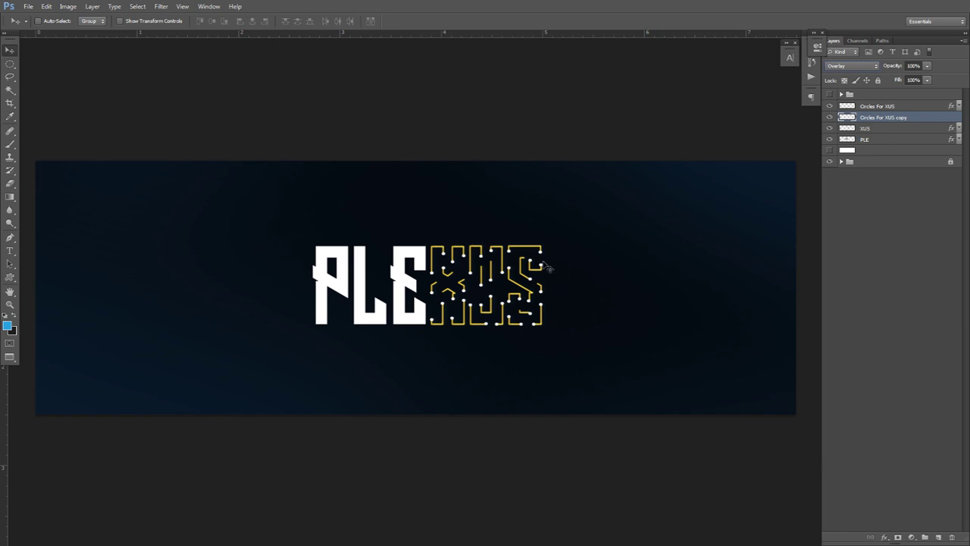
- Stack extra copies of the glow layer and group them as 'XUS LIGHTING'
key("ctrl+j")
key("ctrl+j")
key("ctrl+j")
key("ctrl+j")
key("ctrl+j")
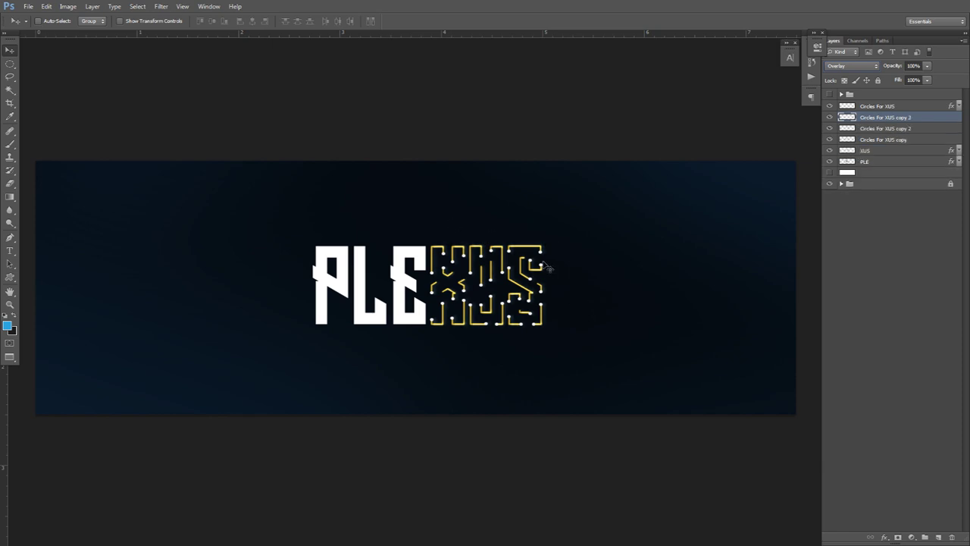
key("ctrl+j")
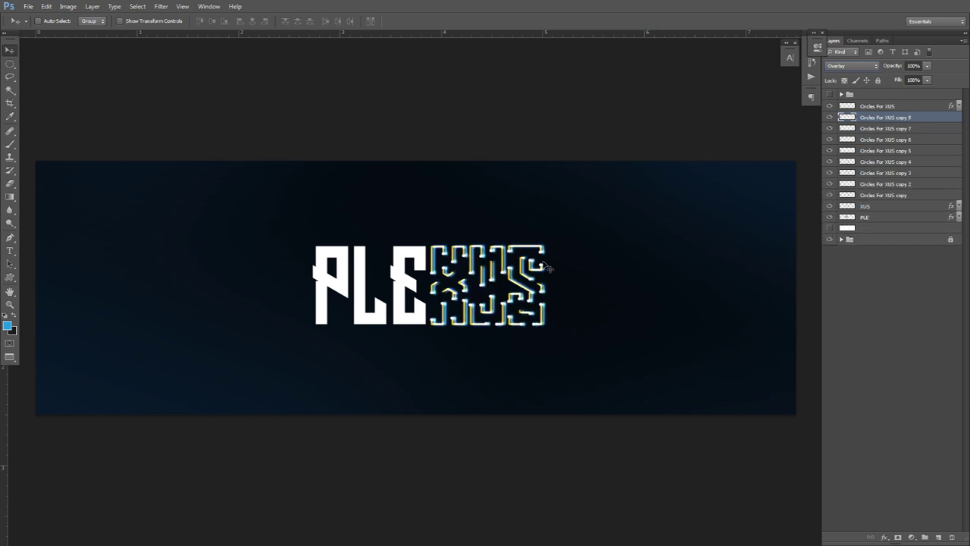
key("Delete")
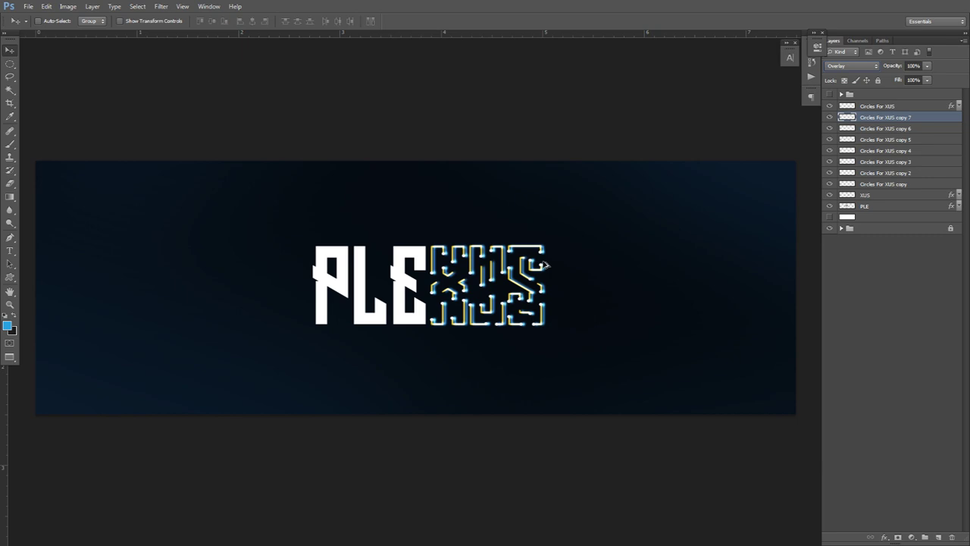
left_click(883, 186, "shift")
key("ctrl+g")
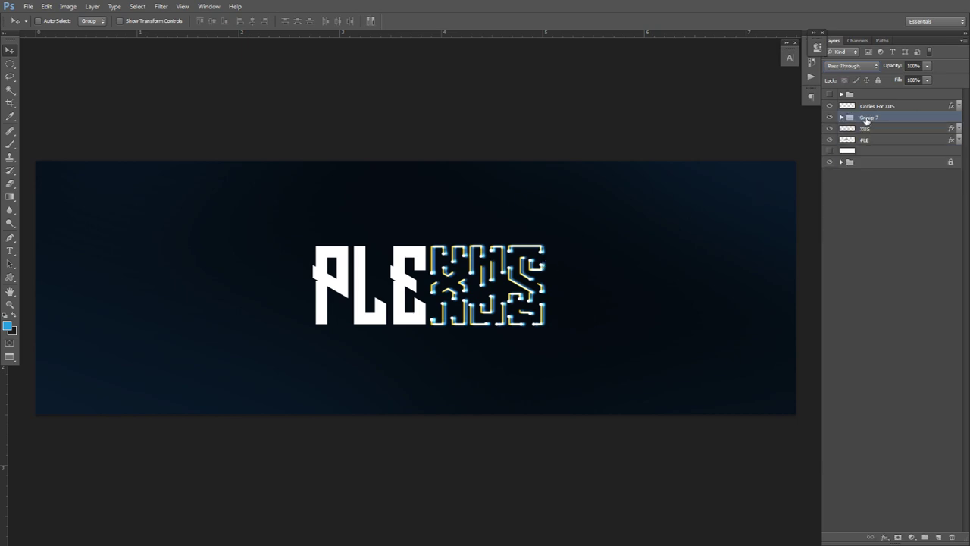
double_click(869, 118)
type("XUS LIGHTING")
key("Return")
- Preview the plexus background group briefly, then hide it again
scroll(549, 228, "down", 1)
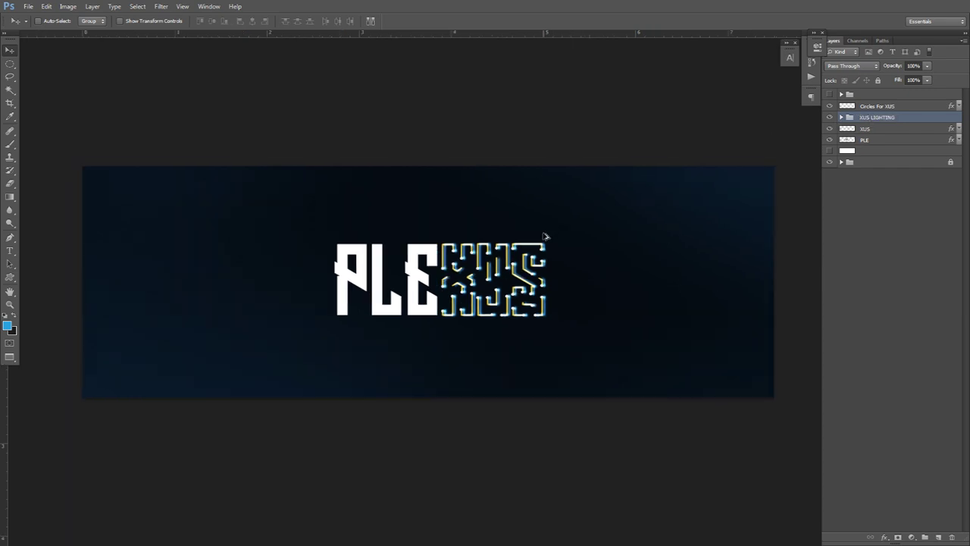
scroll(540, 234, "up", 2)
scroll(526, 255, "down", 1)
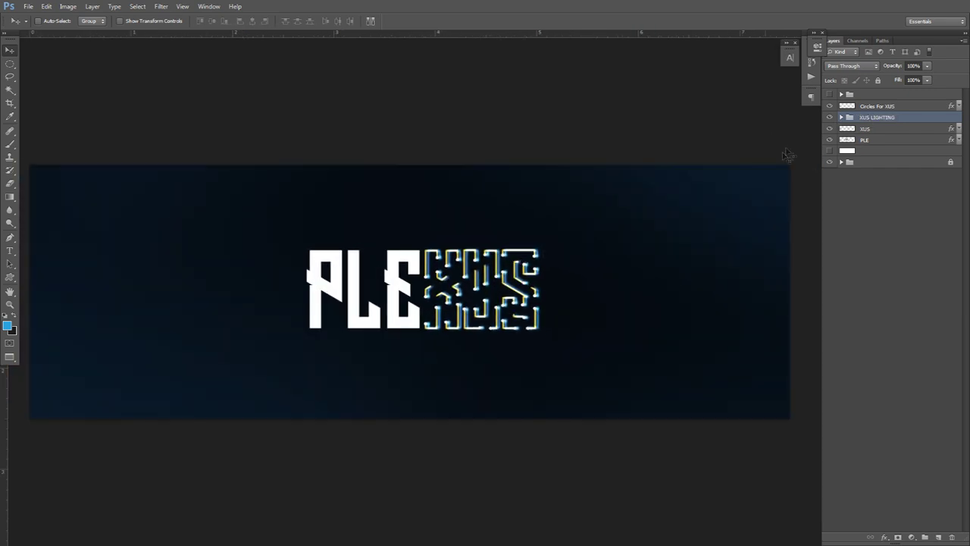
left_click(829, 95)
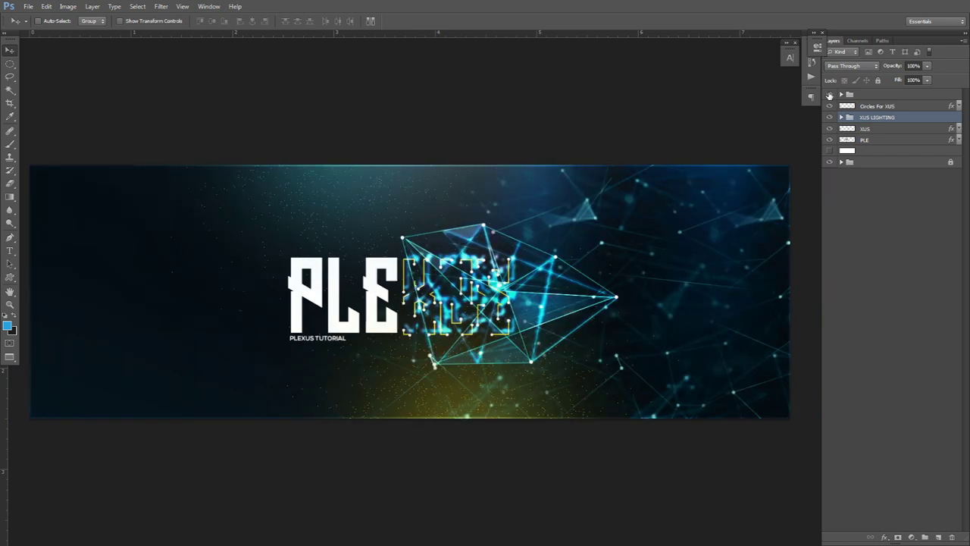
left_click(829, 95)
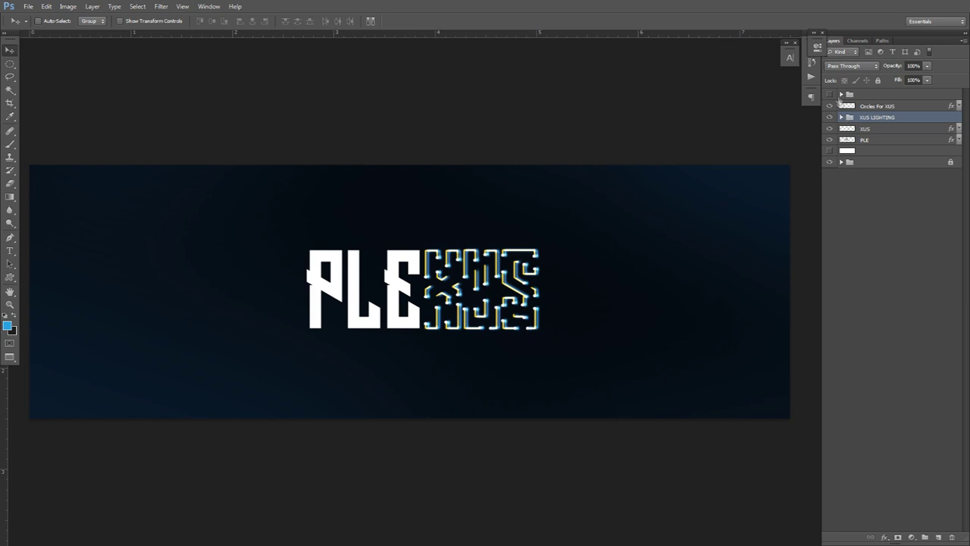
- On a new layer above Circles For XUS, fill a tiny circular selection with white
left_click(829, 95)
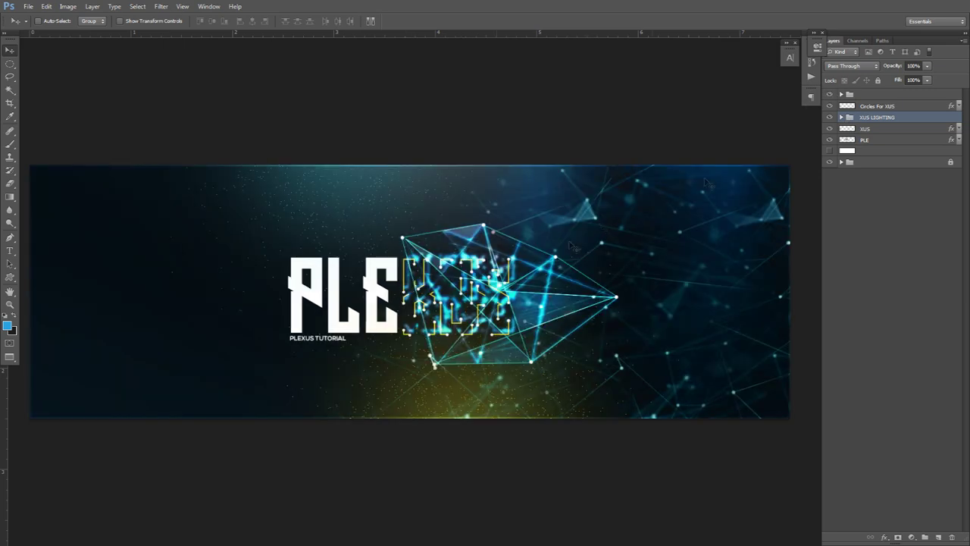
left_click(829, 95)
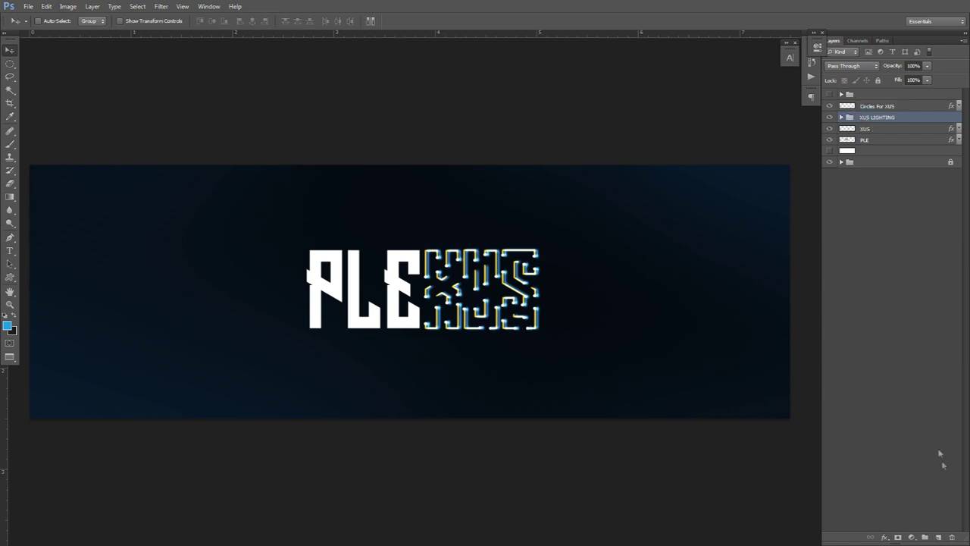
left_click(894, 108)
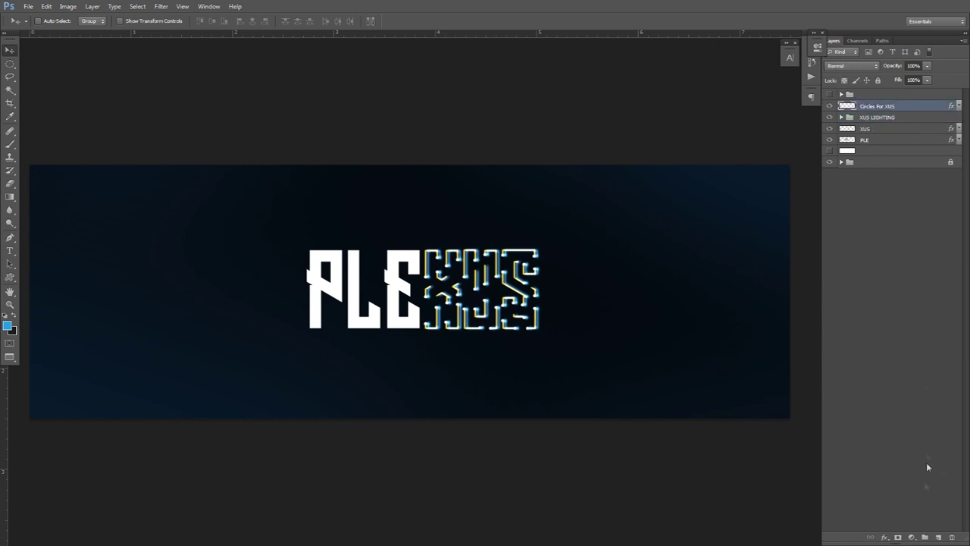
left_click(938, 537)
key("m")
left_click_drag(425, 215, 428, 219)
left_click(8, 325)
left_click(485, 279)
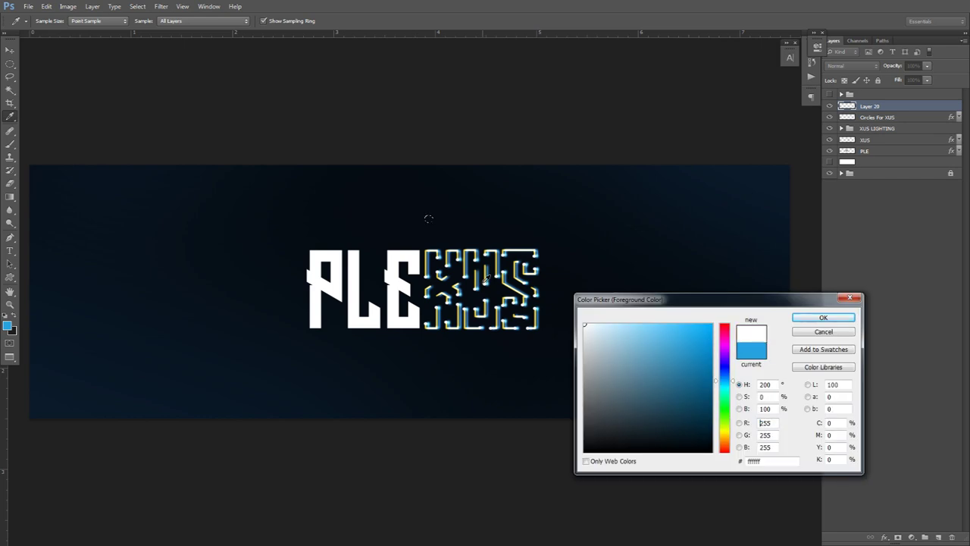
key("Return")
key("alt+BackSpace")
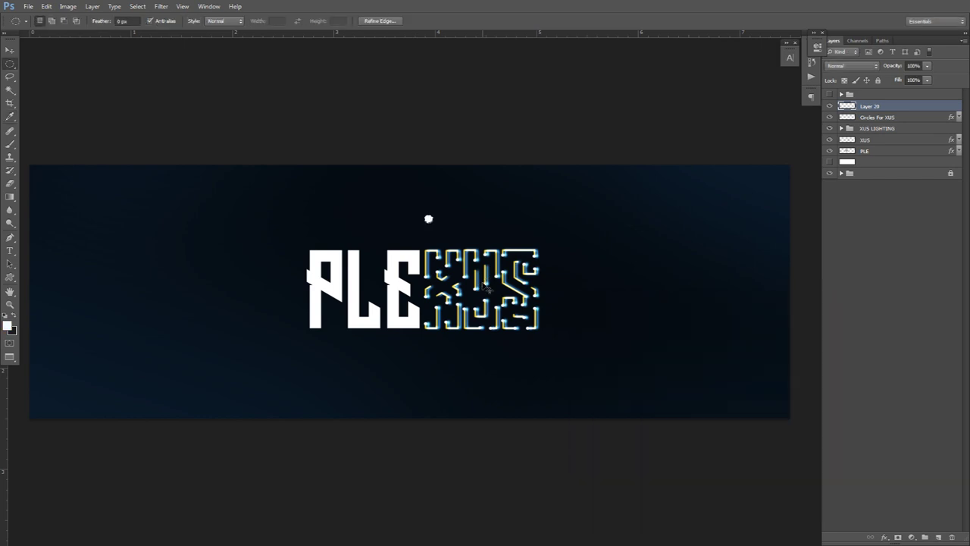
- Resize and position the white dot, then duplicate it and place copies nearby
key("v")
left_click_drag(448, 193, 467, 201)
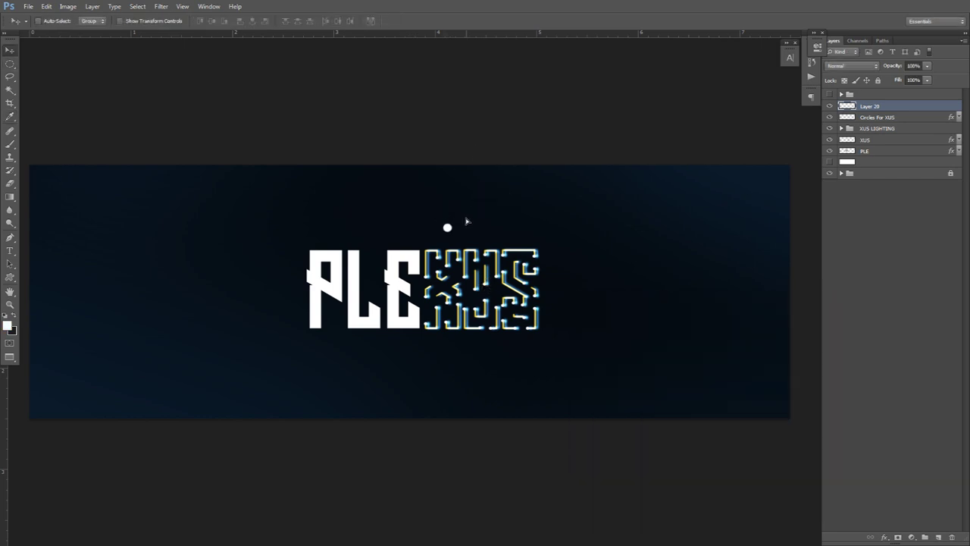
key("ctrl+t")
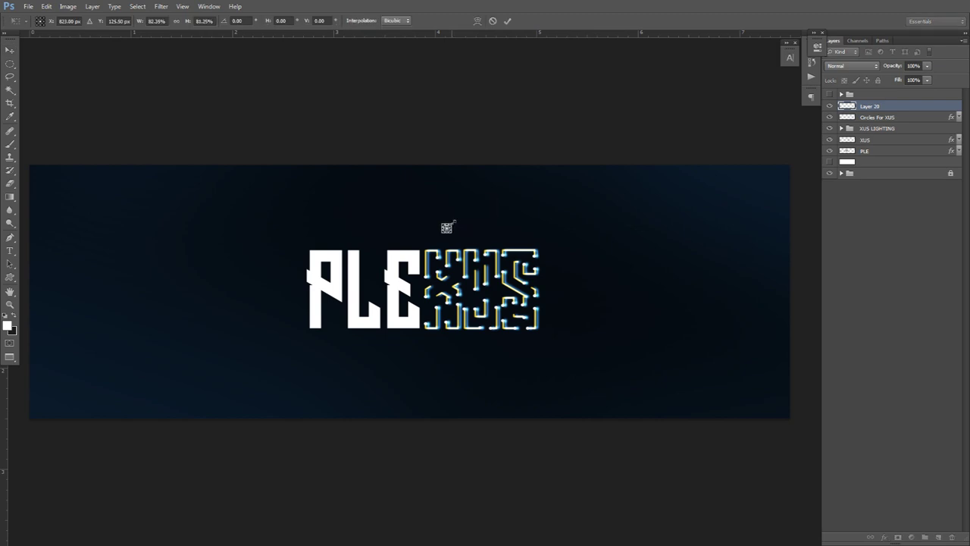
key("Return")
left_click_drag(470, 219, 664, 366)
key("ctrl+j")
key("alt+bracketleft")
key("alt+bracketleft")
key("alt+bracketleft")
key("alt+bracketleft")
left_click_drag(664, 281, 660, 251)
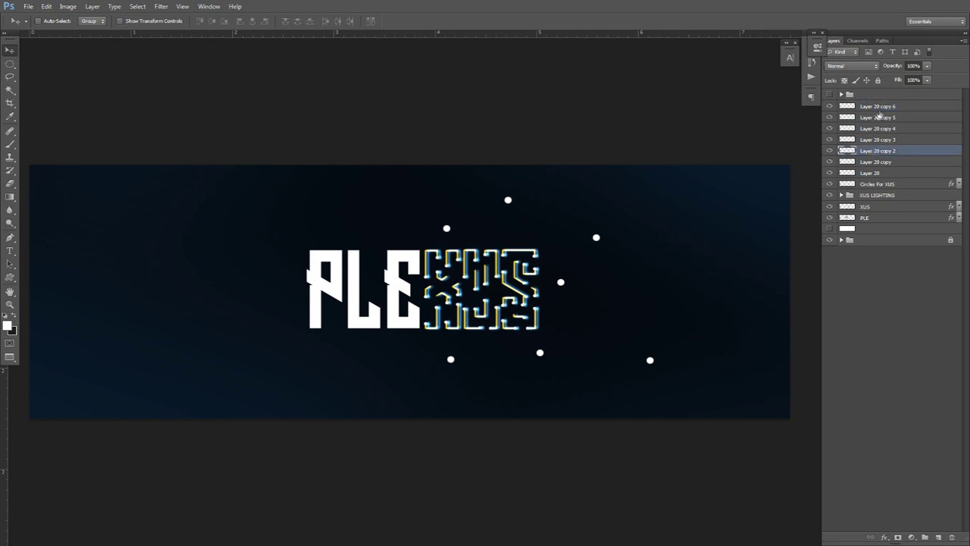
- Group the seven Layer 20 white dot layers together
left_click(877, 110)
left_click(869, 174, "shift")
key("ctrl+g")
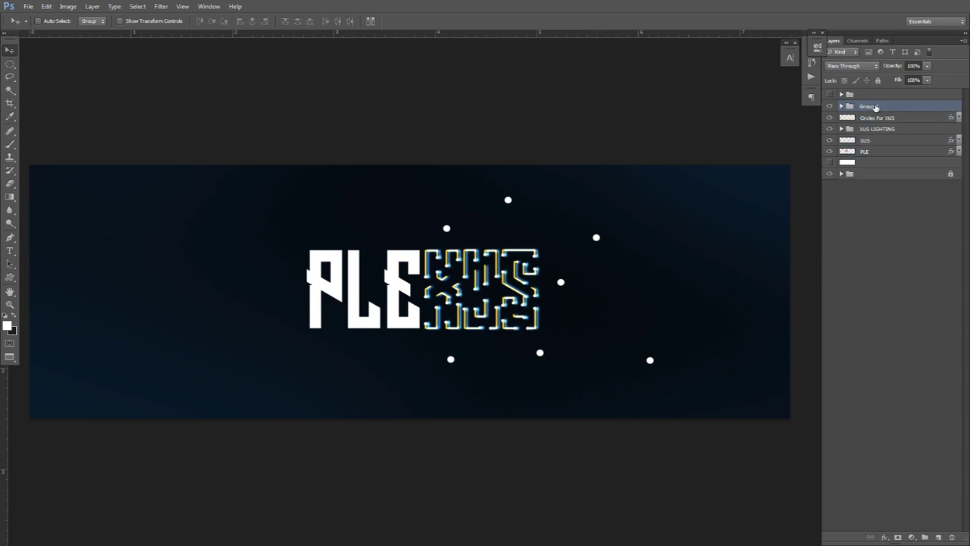
- On a new layer, draw a pen path linking the lower, middle, top, upper-right and lower-right dots
left_click(938, 536)
key("p")
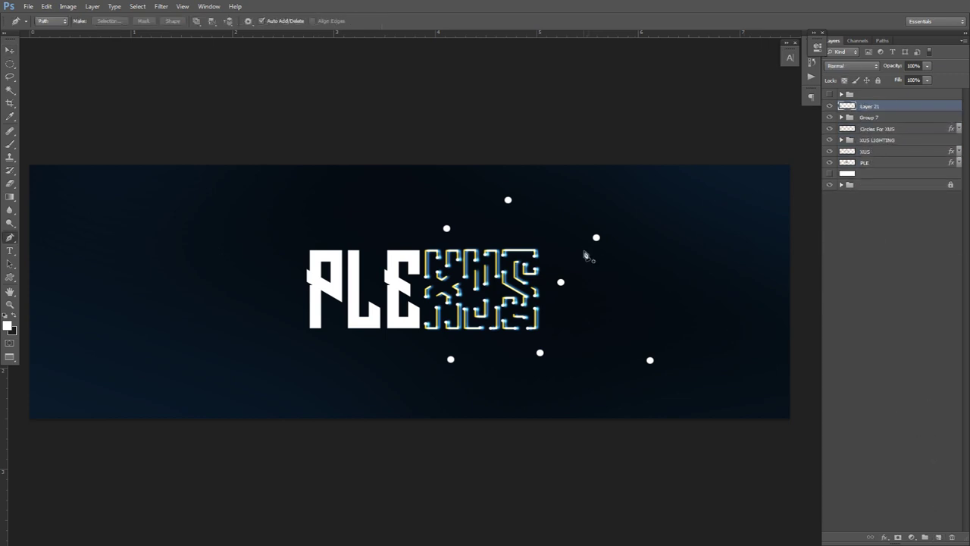
scroll(540, 280, "up", 3)
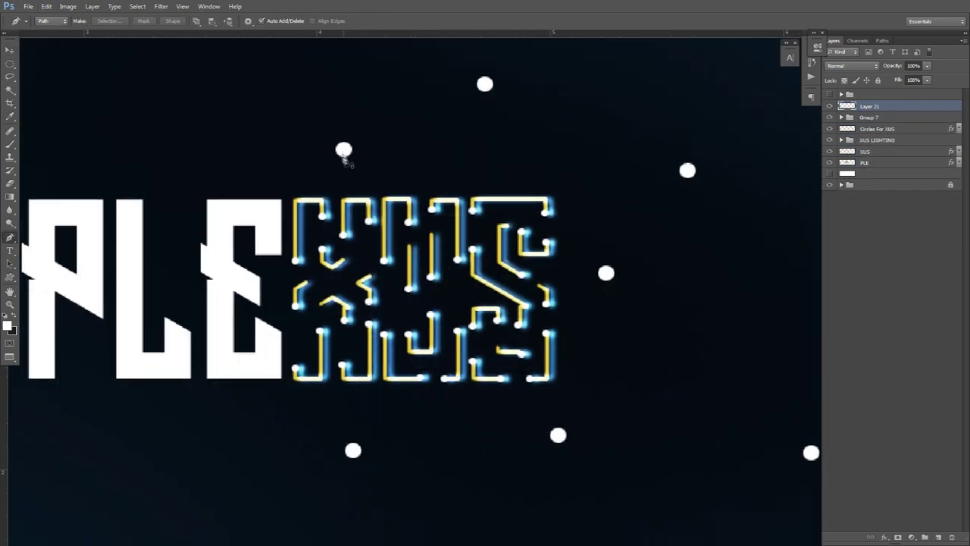
left_click(354, 450)
left_click(558, 435)
left_click(605, 273)
left_click(485, 84)
left_click(688, 170)
left_click_drag(704, 204, 536, 147)
left_click(644, 395)
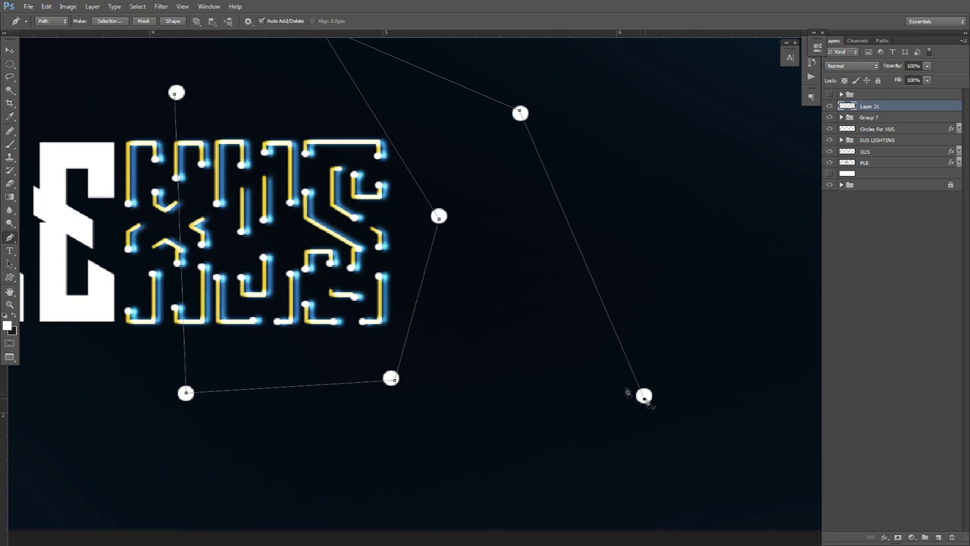
left_click(391, 378)
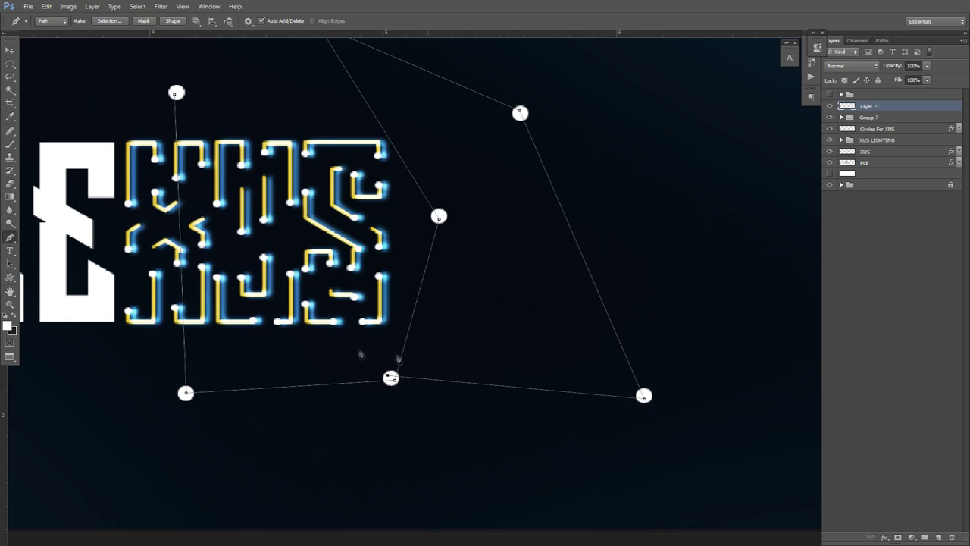
- Add cross-connecting path segments between the dots to complete the triangular mesh
left_click_drag(385, 353, 444, 399)
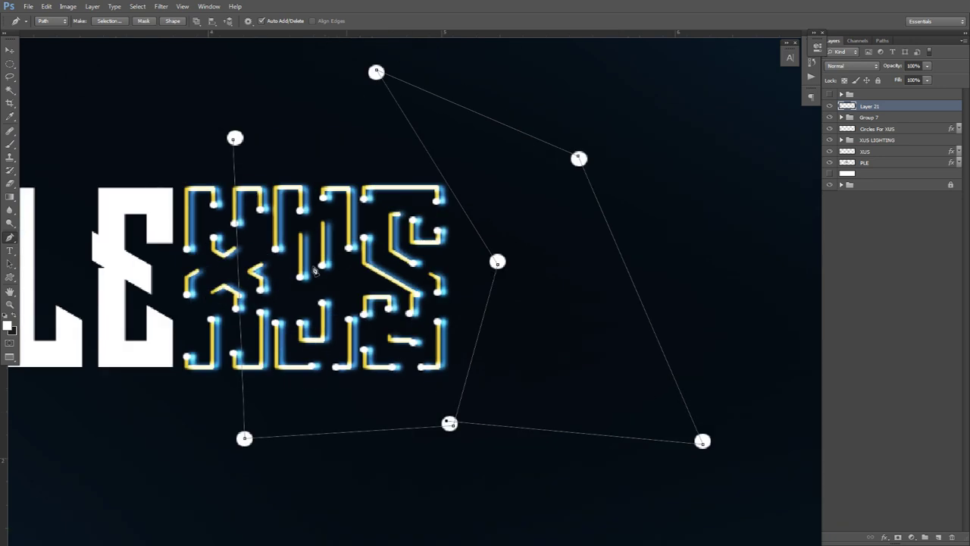
left_click(235, 137)
left_click(375, 73)
left_click(450, 423)
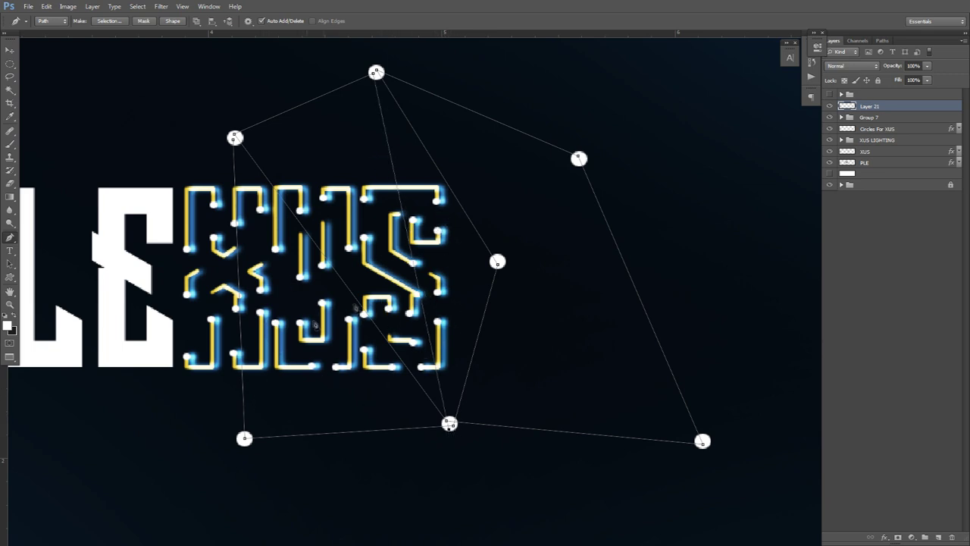
left_click(578, 159)
left_click(497, 261)
left_click(702, 440)
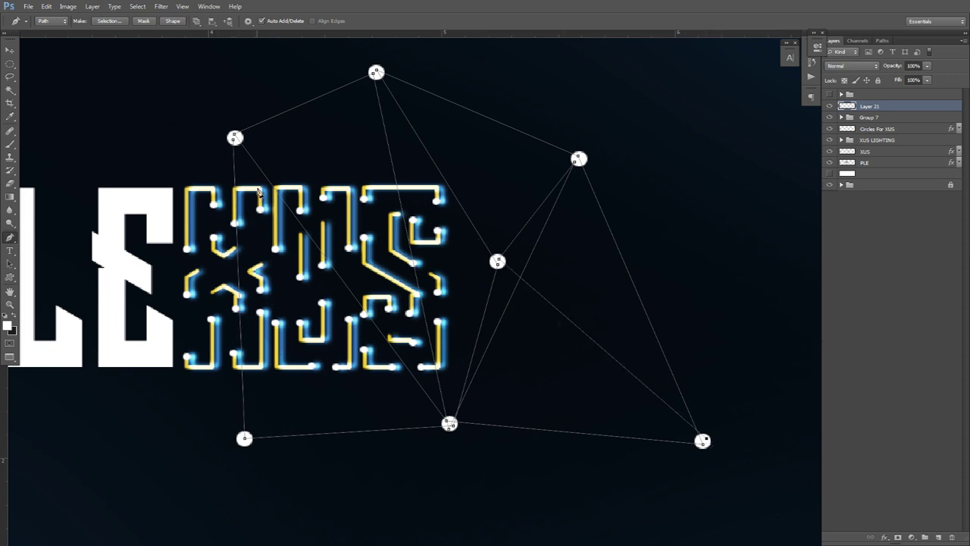
left_click(236, 139)
key("ctrl+0")
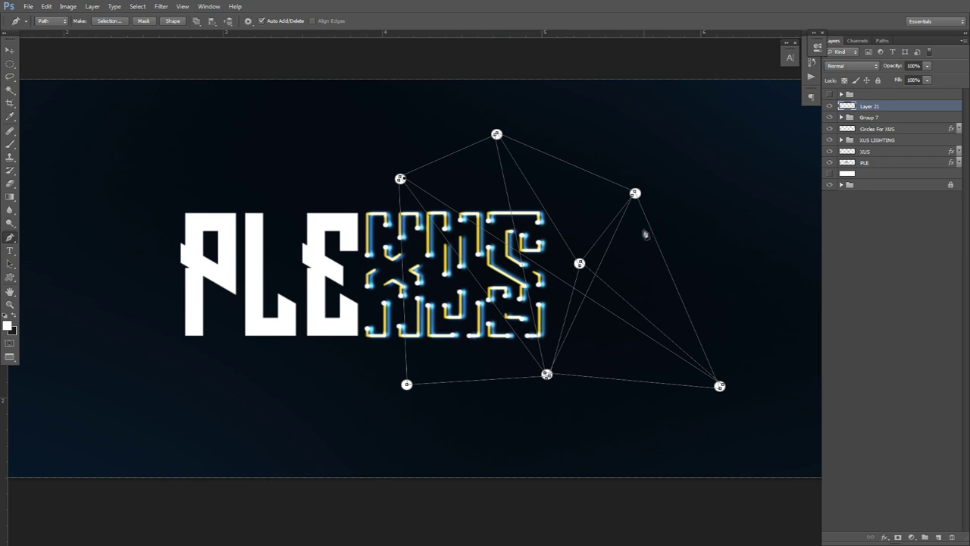
- Stroke the dot-web path with thin white brush lines, then delete the path
right_click(664, 189)
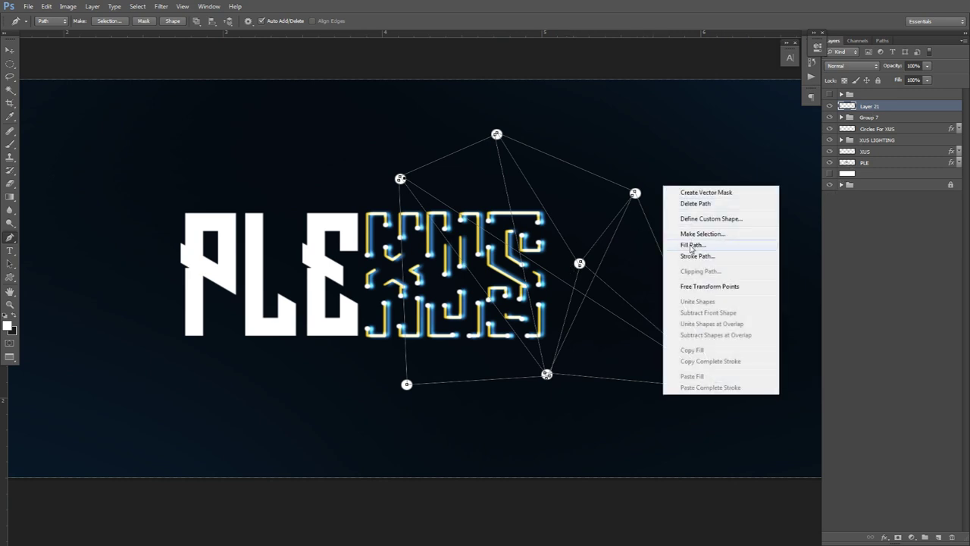
left_click(682, 256)
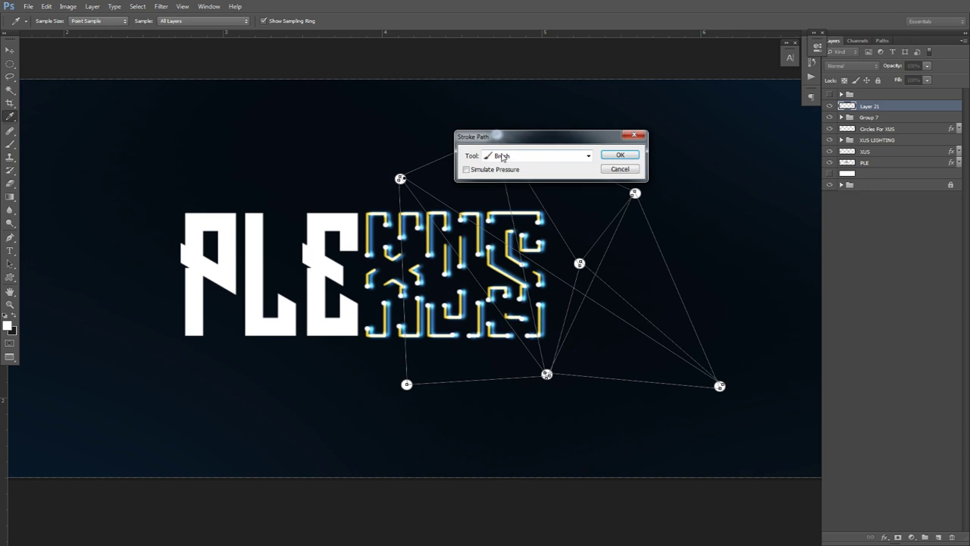
left_click(631, 157)
right_click(595, 147)
left_click(628, 162)
- Set the new line layer's blend mode to Overlay
key("v")
scroll(629, 164, "down", 1)
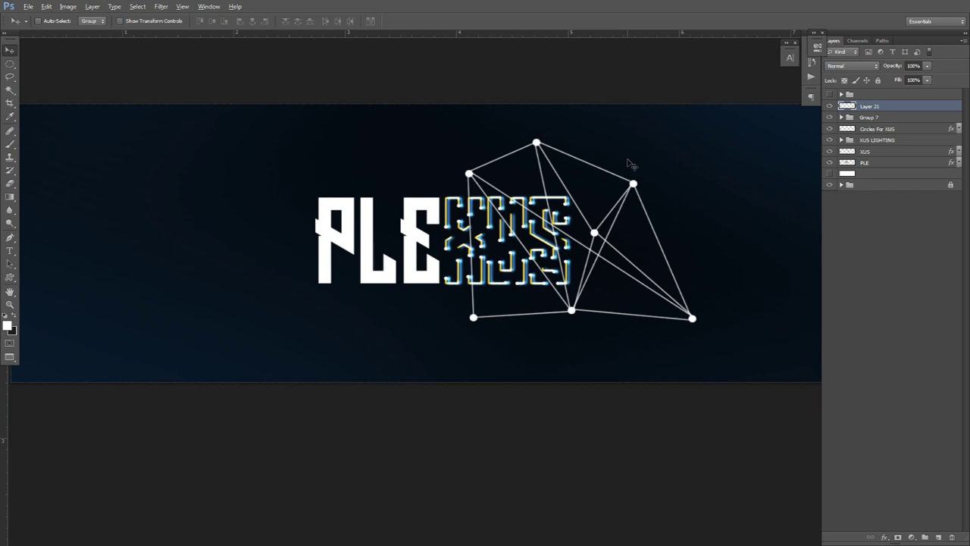
scroll(585, 225, "down", 1)
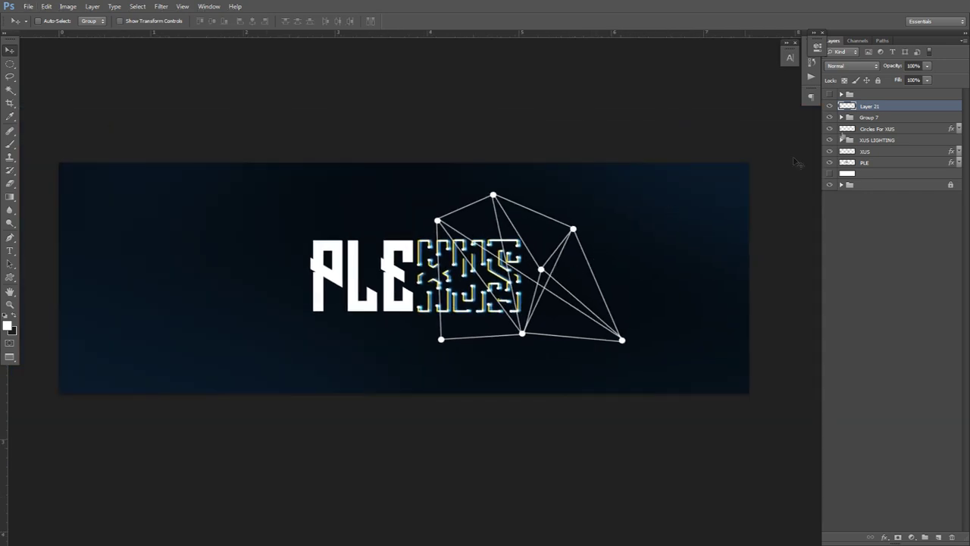
left_click(830, 107)
left_click(830, 107)
left_click(857, 68)
key("Escape")
left_click(848, 65)
left_click(835, 197)
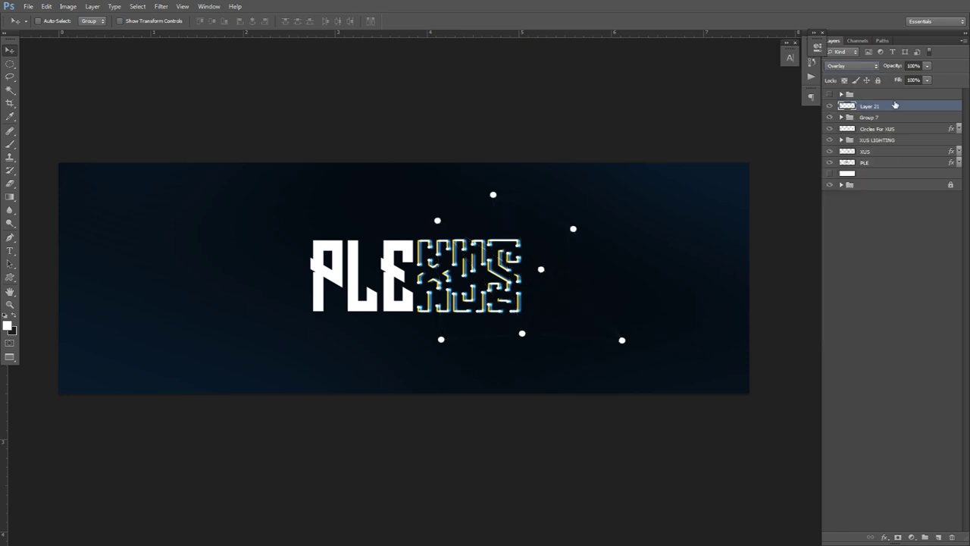
- Duplicate the line layer and group the three Layer 21 line layers
key("ctrl+j")
key("ctrl+j")
key("ctrl+j")
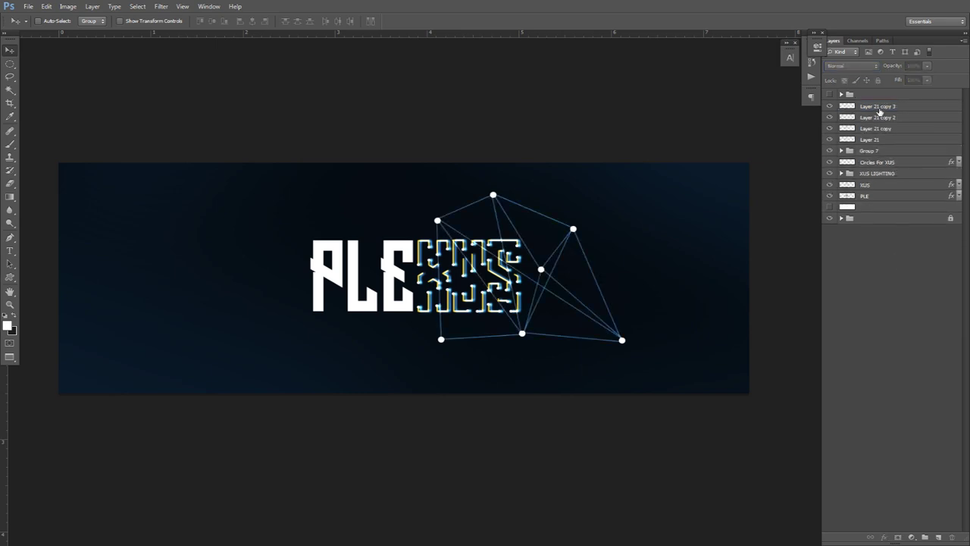
key("Delete")
left_click(891, 128, "shift")
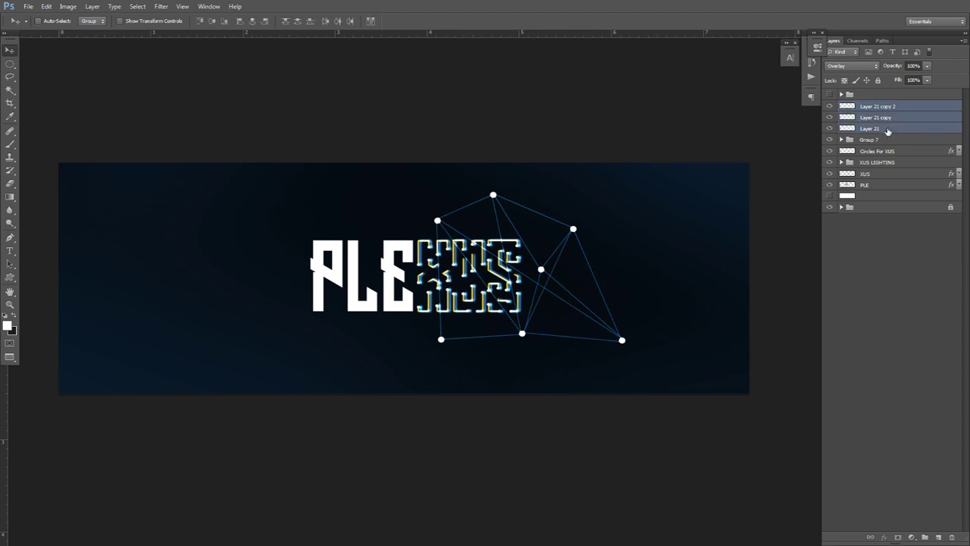
key("ctrl+g")
left_click(829, 107)
left_click(829, 106)
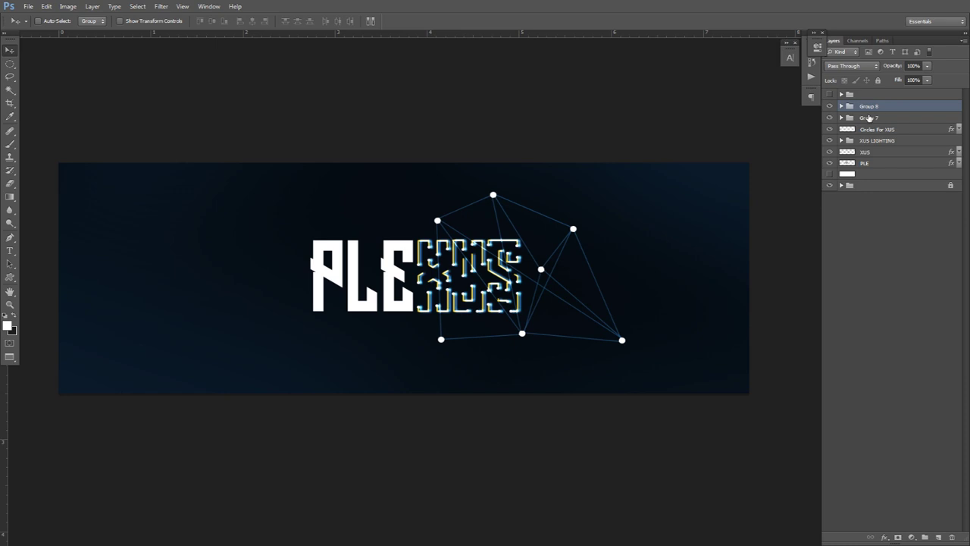
- Nest Group 7 in a group named 'Box around', then duplicate it and merge the copy
left_click_drag(869, 118, 872, 107)
double_click(873, 107)
type("E")
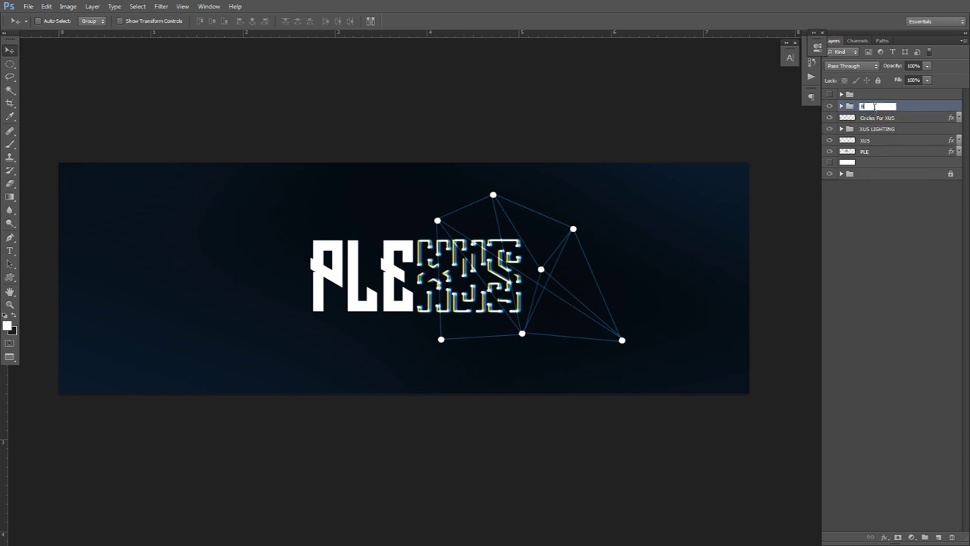
type("ox around")
key("Return")
key("ctrl+j")
left_click_drag(878, 112, 882, 121)
key("ctrl+e")
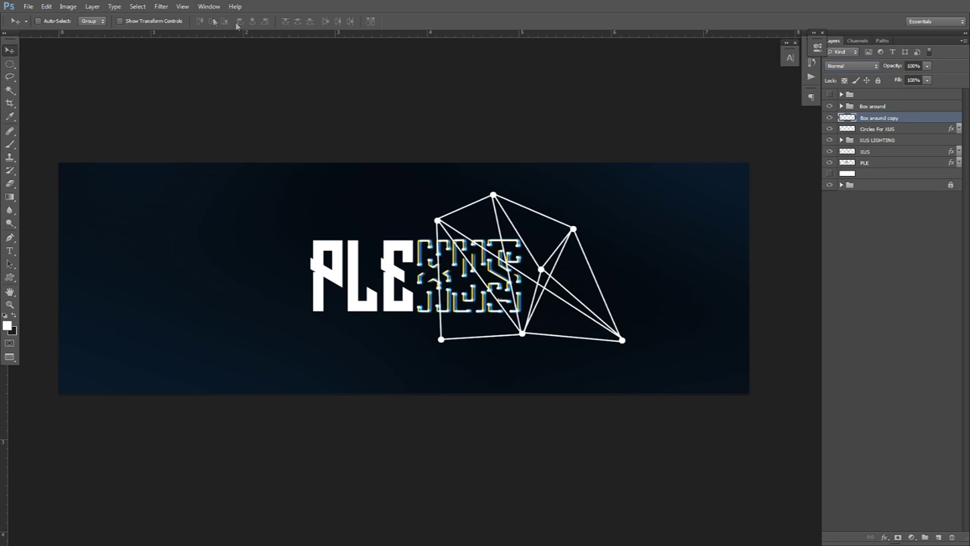
- Blur the merged Box around copy twice with Gaussian Blur and set it to Overlay
left_click(161, 6)
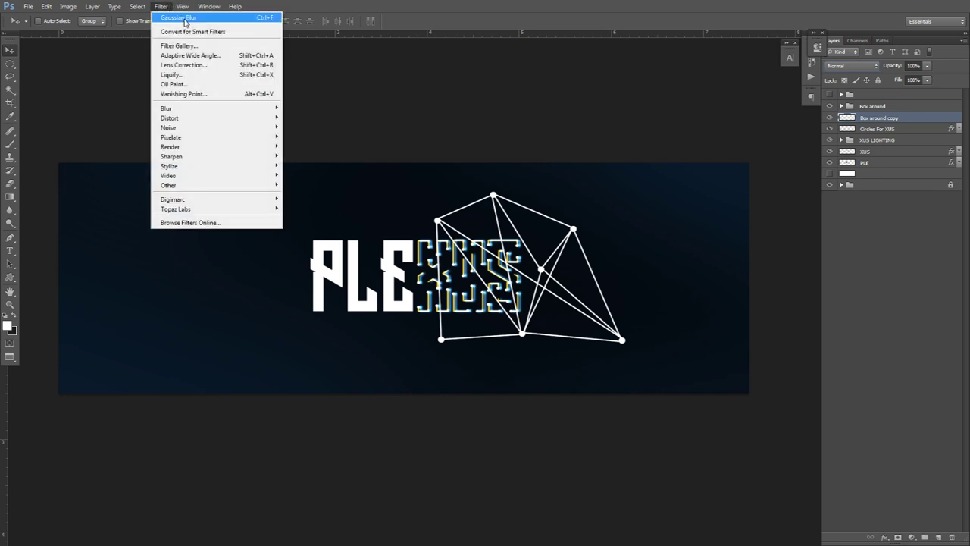
left_click(185, 17)
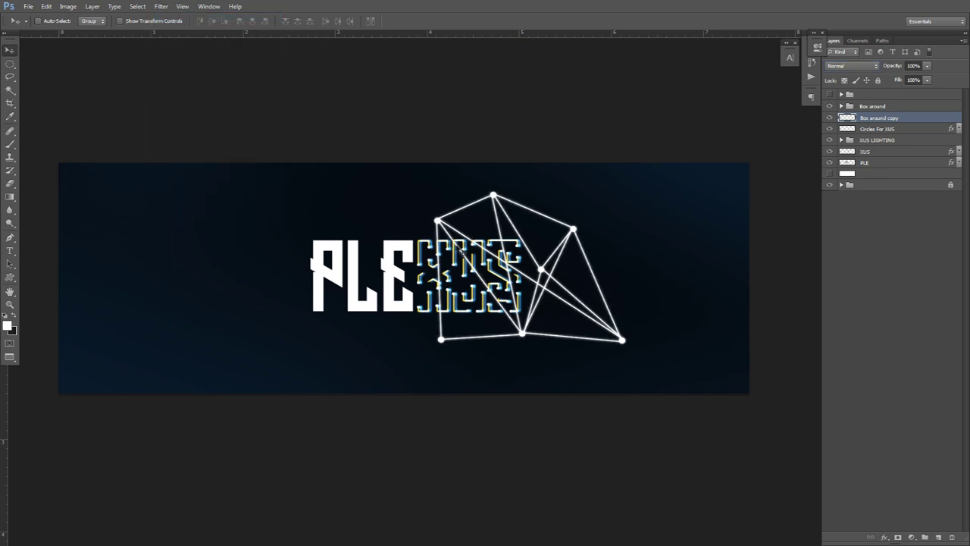
key("ctrl+f")
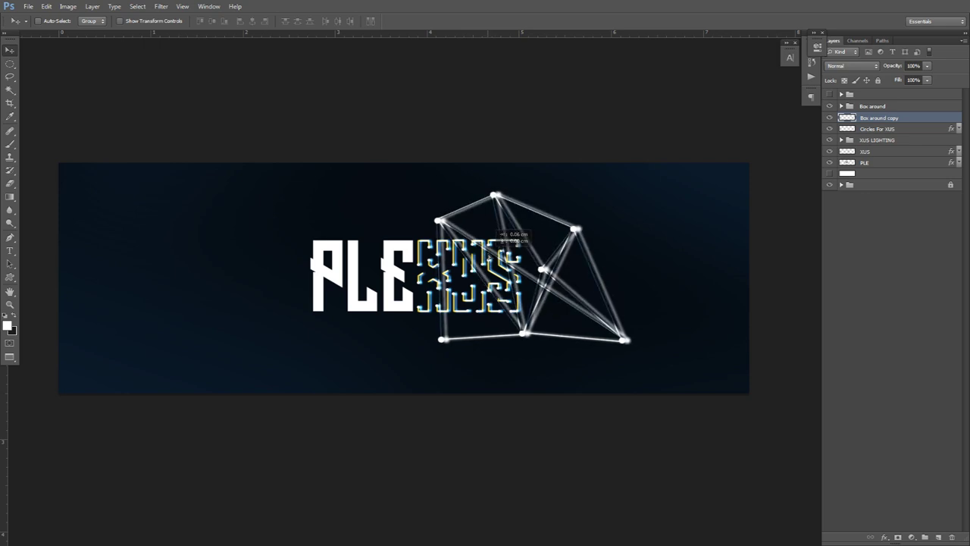
left_click(852, 67)
left_click(857, 187)
left_click_drag(644, 234, 644, 234)
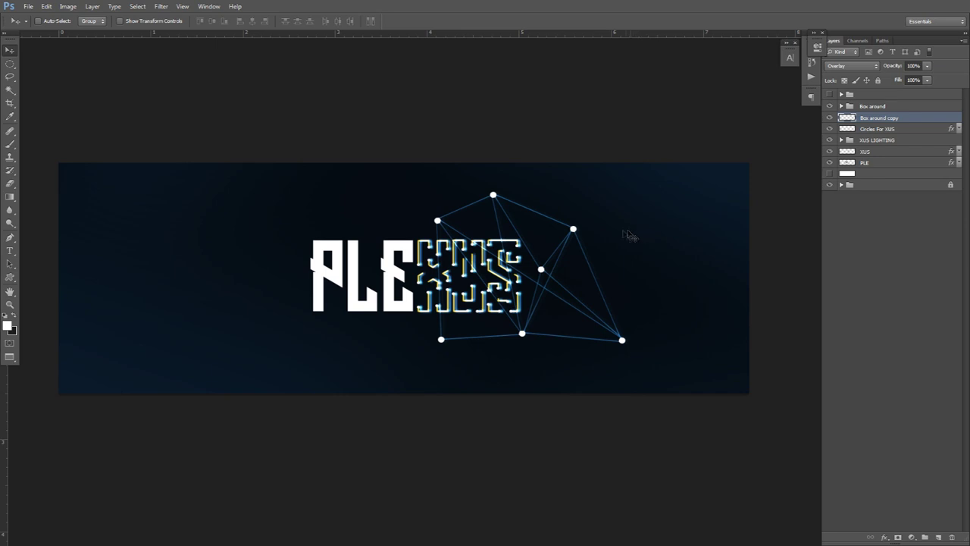
- Duplicate the glow layer and group the four copies as 'BOX LIGHTING'
key("ctrl+j")
key("ctrl+j")
key("ctrl+j")
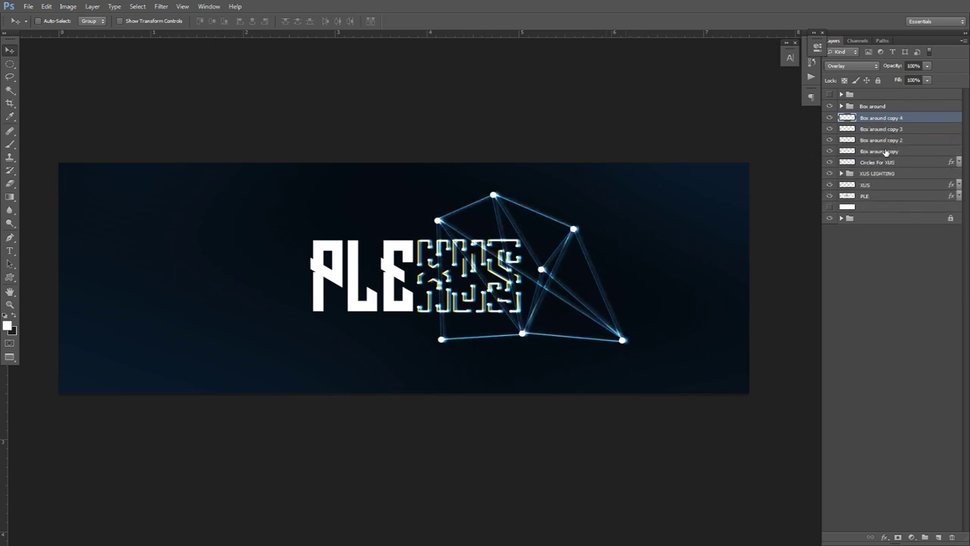
left_click(885, 153, "shift")
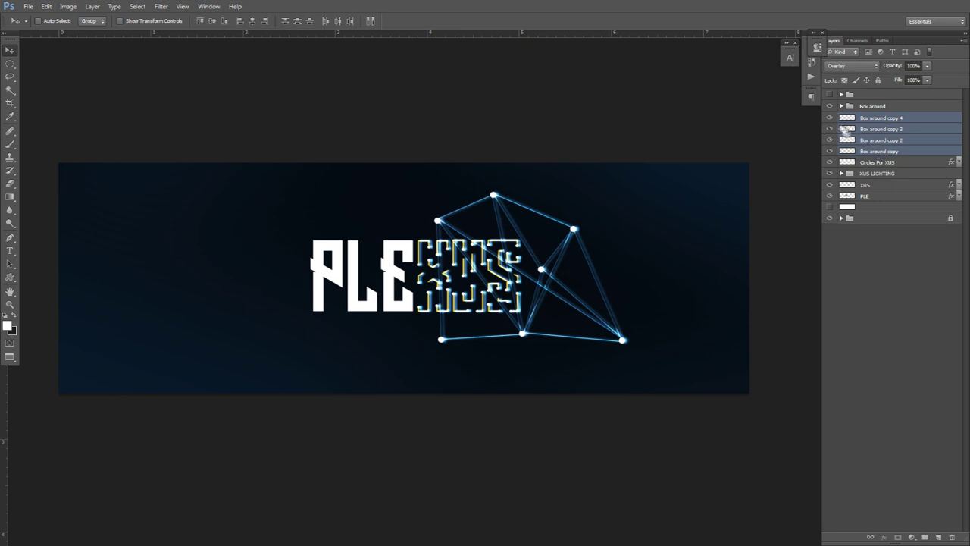
key("ctrl+g")
left_click(829, 118)
left_click(829, 118)
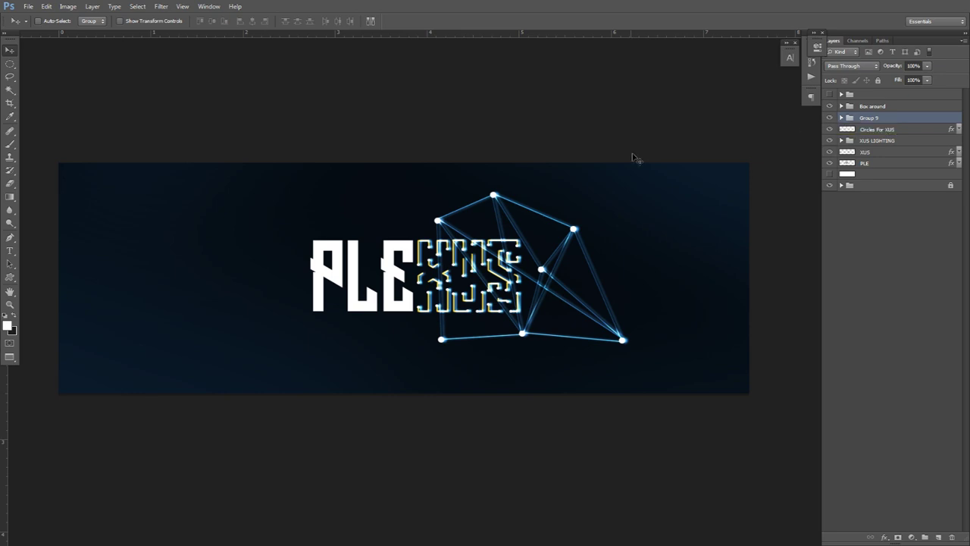
double_click(870, 120)
type("BOX LIGHTIING")
key("Return")
- Toggle the BOX LIGHTING group and the reference banner to compare the glow
left_click(829, 118)
left_click(830, 118)
left_click(831, 95)
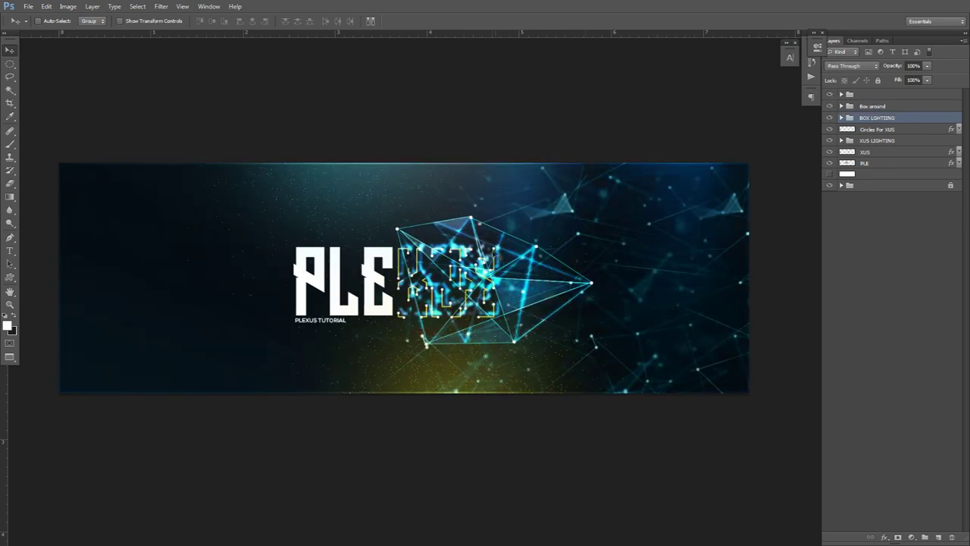
left_click(830, 95)
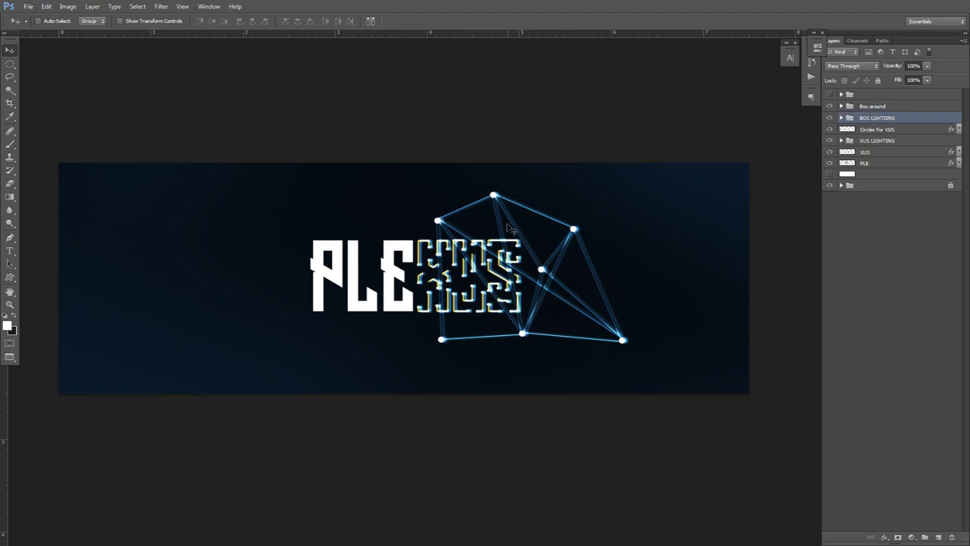
- On a new layer, draw a Pen path linking seven plexus mesh nodes
left_click(938, 536)
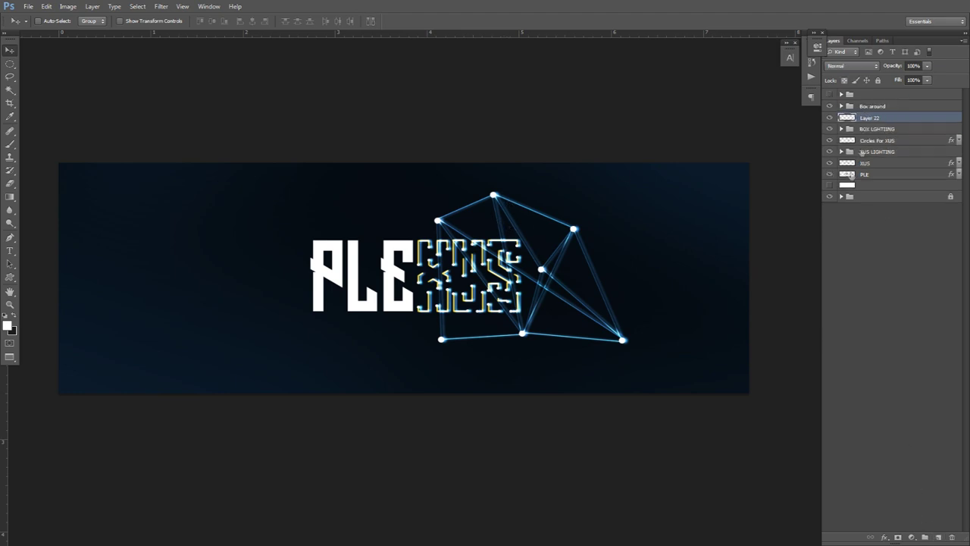
scroll(439, 258, "up", 2)
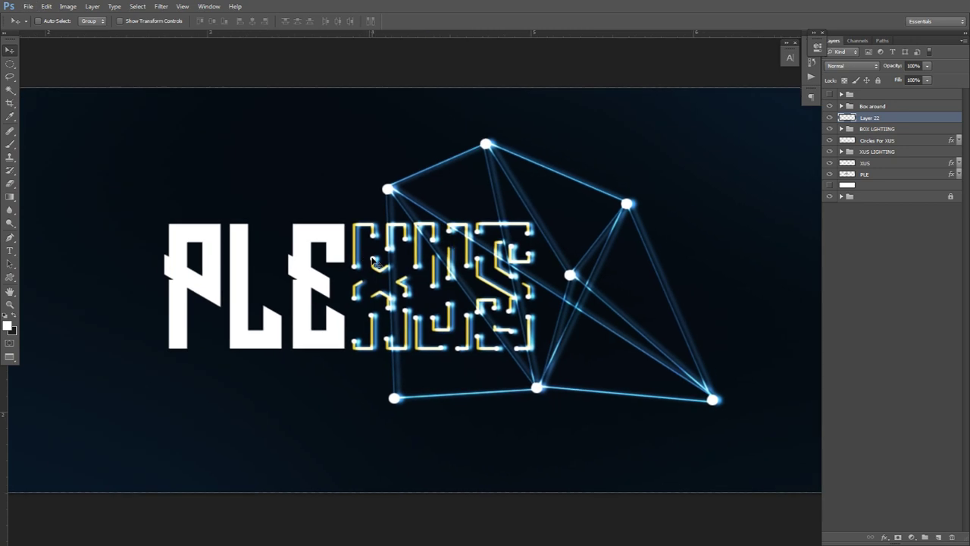
key("p")
left_click(439, 165)
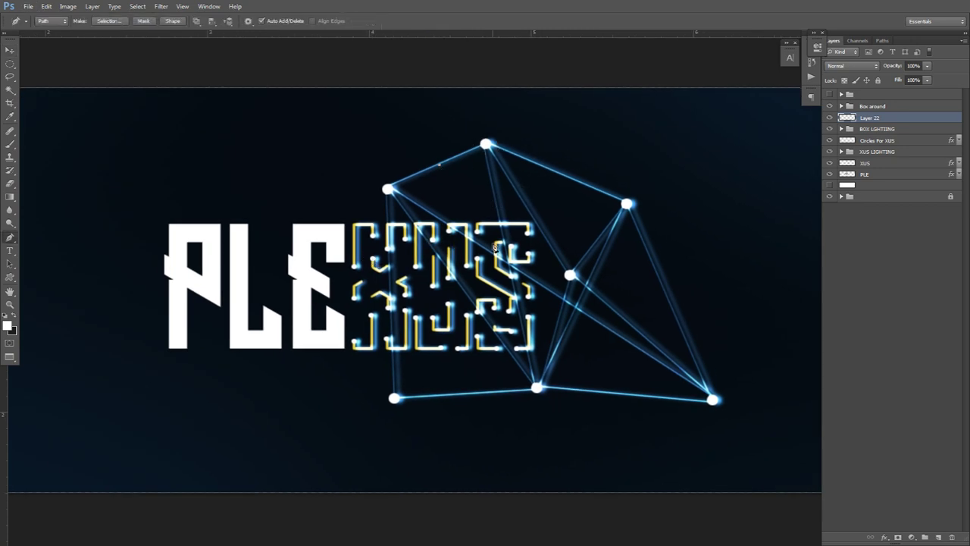
left_click(515, 288)
left_click(573, 179)
left_click(667, 294)
left_click(608, 393)
left_click(482, 310)
left_click(465, 393)
- Stroke the path in white, delete it, and set the lines layer to Overlay
right_click(758, 208)
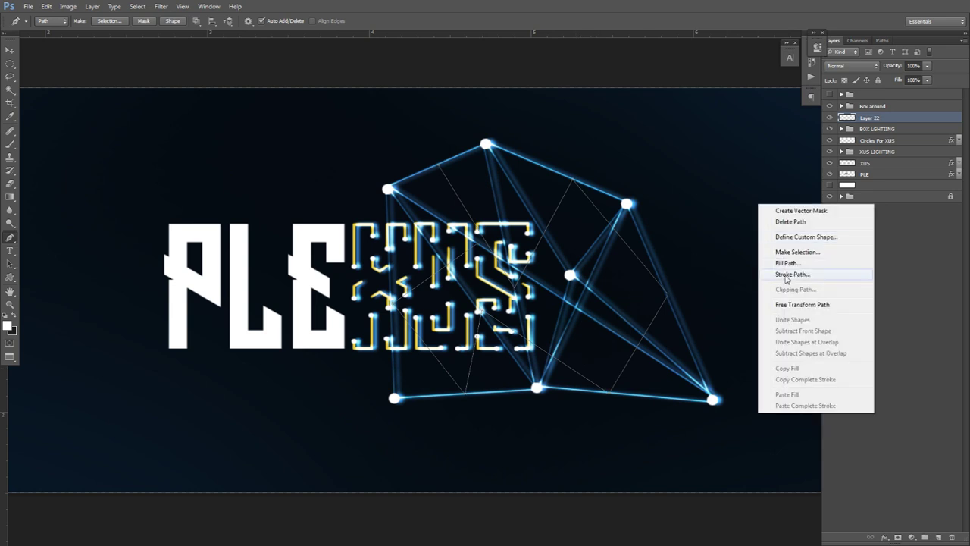
left_click(777, 275)
left_click(619, 155)
right_click(663, 191)
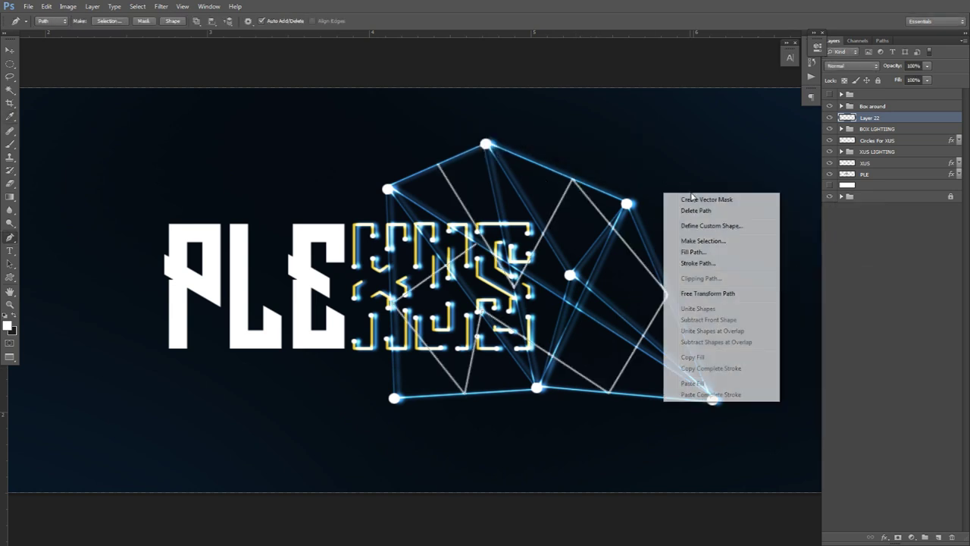
left_click(690, 209)
left_click(850, 66)
left_click(849, 206)
key("ctrl+j")
key("ctrl+j")
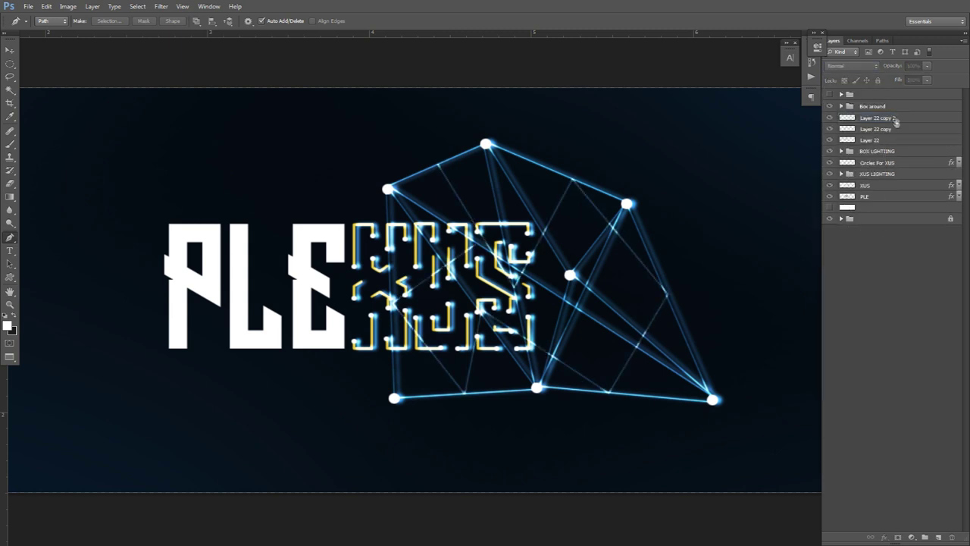
key("Delete")
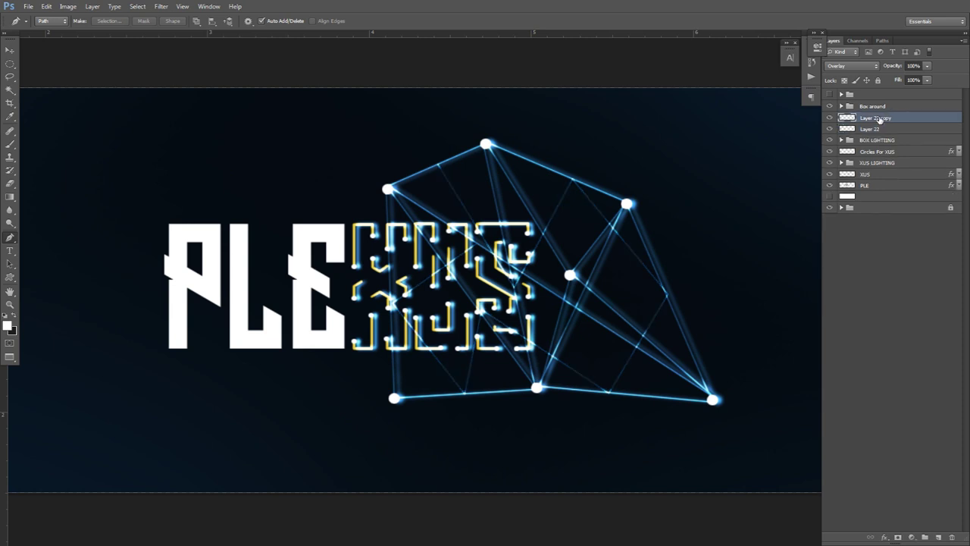
key("Delete")
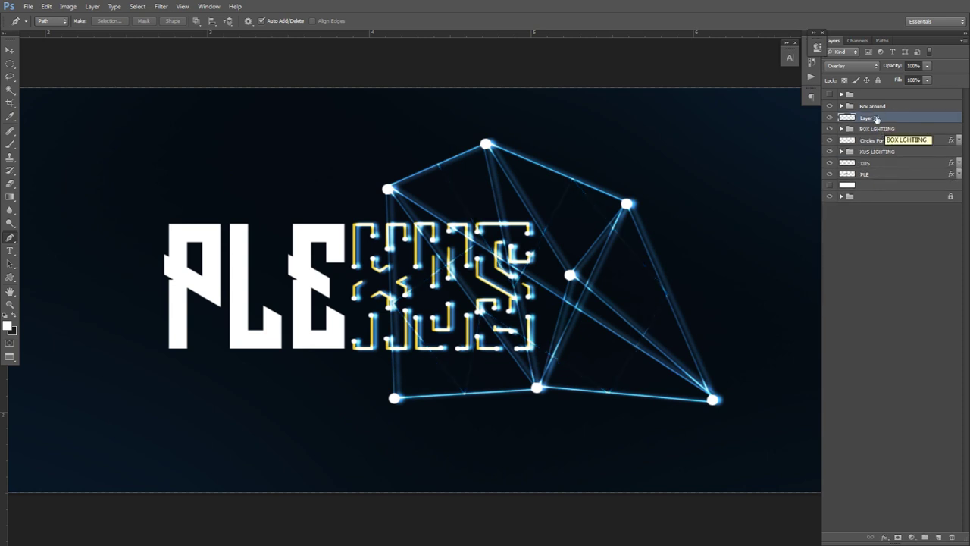
- Clear the lines layer's name, delete the leftover path, and select the XUS and PLE layers
double_click(872, 119)
key("BackSpace")
scroll(575, 239, "down", 1)
right_click(573, 221)
left_click(598, 237)
key("v")
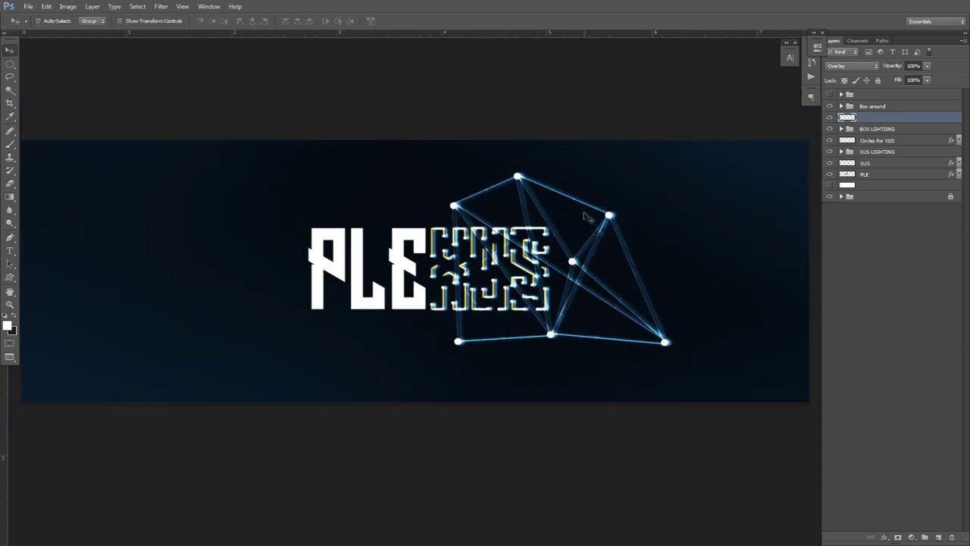
scroll(587, 218, "down", 1)
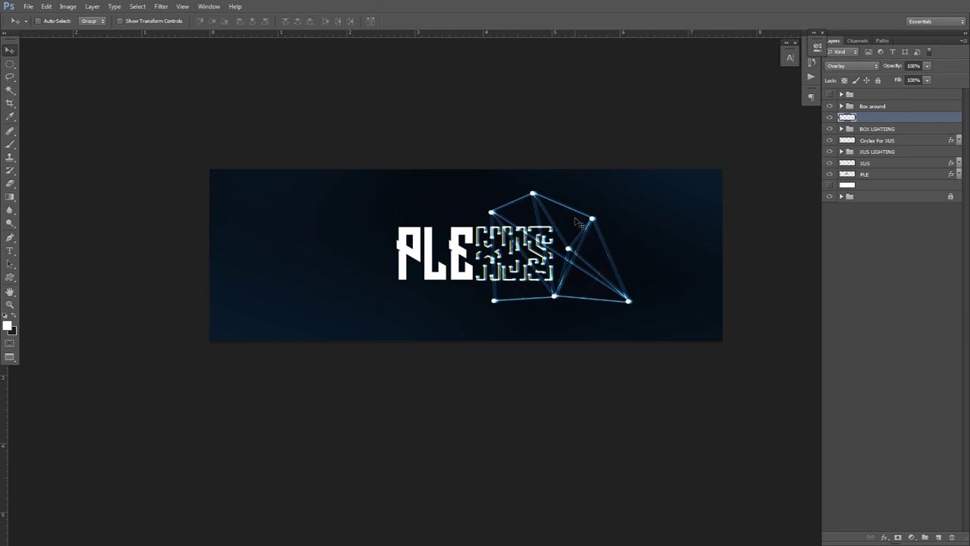
left_click(857, 163, "shift")
left_click(857, 175, "shift")
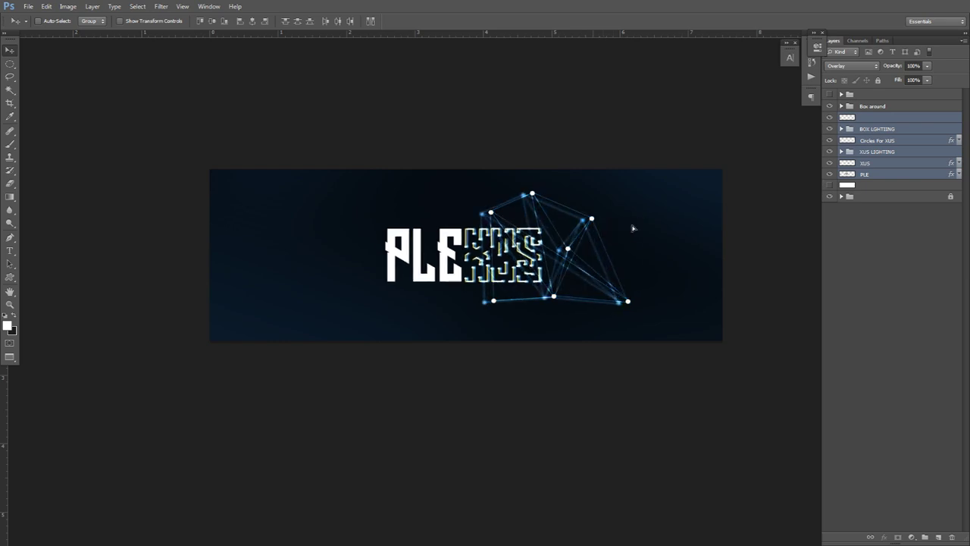
- Move the selected artwork, including Box around, to the banner centre
left_click(879, 110, "shift")
left_click_drag(666, 236, 584, 232)
key("ctrl+semicolon")
key("ctrl+semicolon")
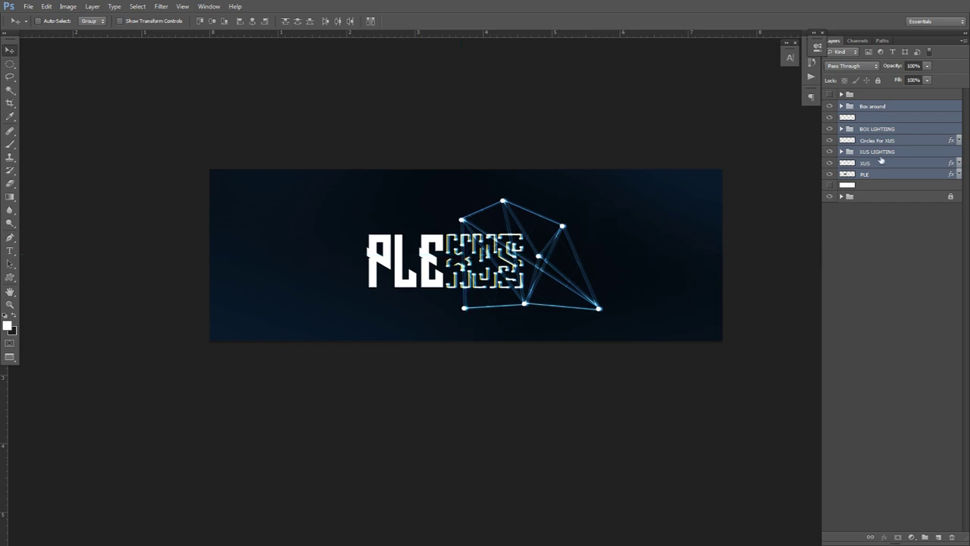
- On a new layer, paint a ~774 px soft white glow at the top at 69% opacity
left_click(938, 536)
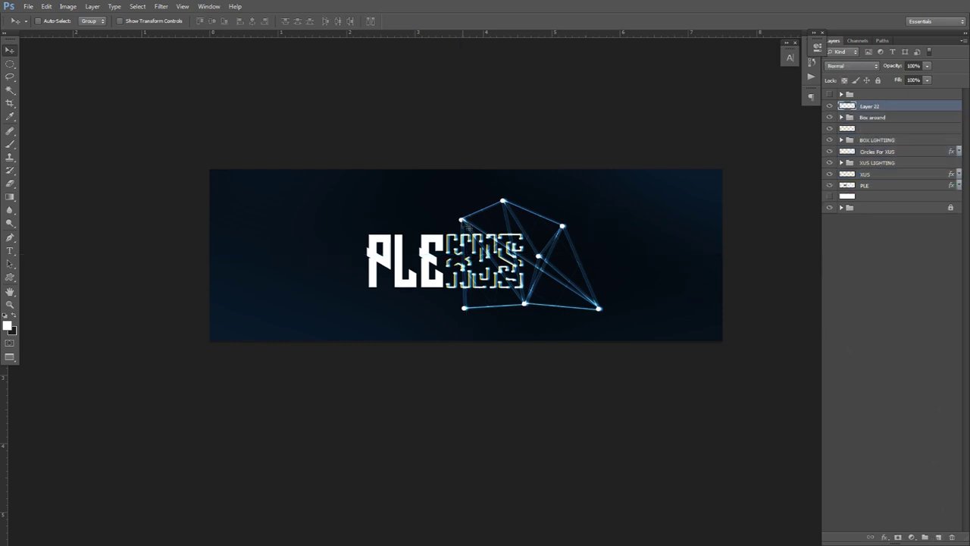
key("b")
mouse_move(475, 210)
left_mouse_down()
mouse_move(455, 195)
mouse_move(481, 220)
mouse_move(464, 195)
mouse_move(432, 250)
mouse_move(443, 176)
mouse_move(465, 222)
mouse_move(455, 125)
left_mouse_up()
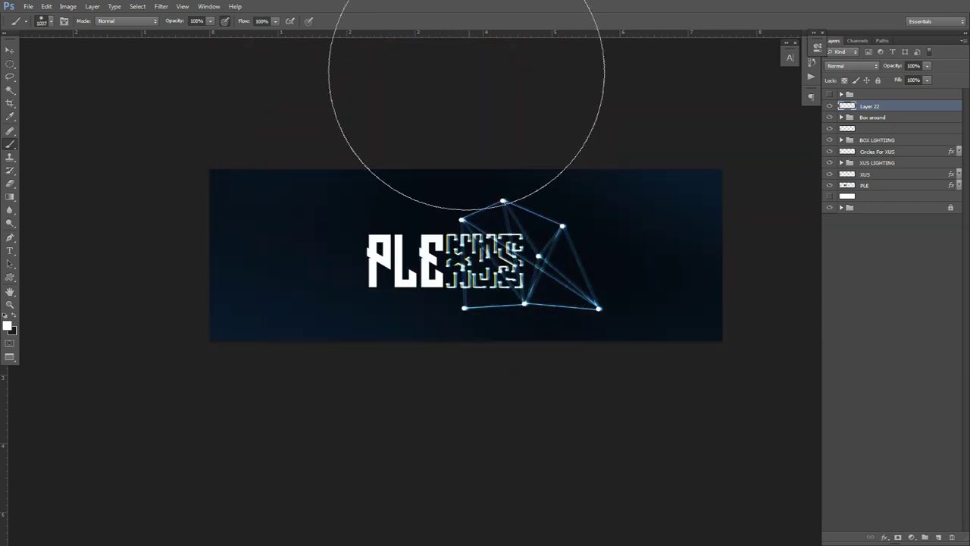
key("ctrl+z")
left_click(475, 62)
left_click(926, 80)
left_click(912, 78)
key("v")
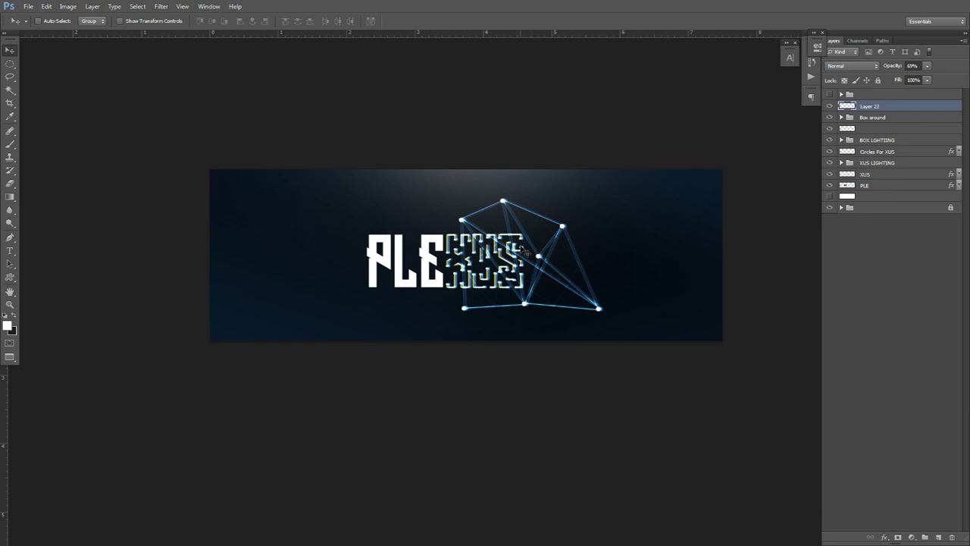
scroll(522, 250, "up", 1)
scroll(521, 250, "down", 1)
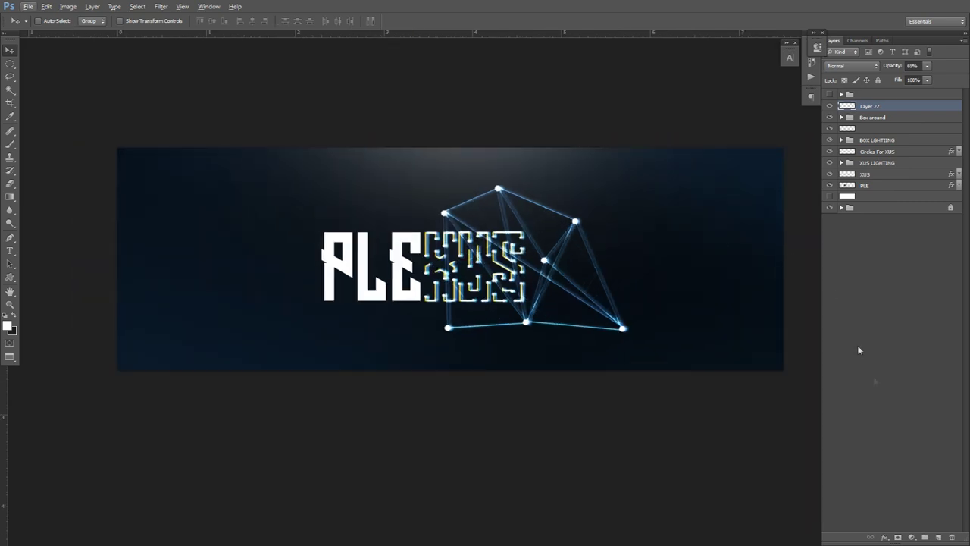
- Add a new layer and sample yellow as foreground and blue as background colour
left_click(925, 537)
left_click(6, 326)
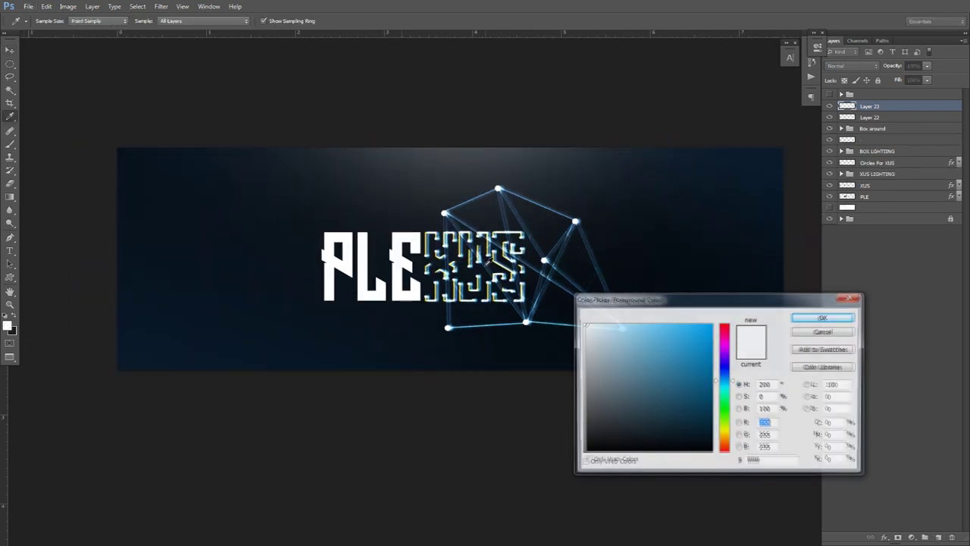
left_click(426, 248)
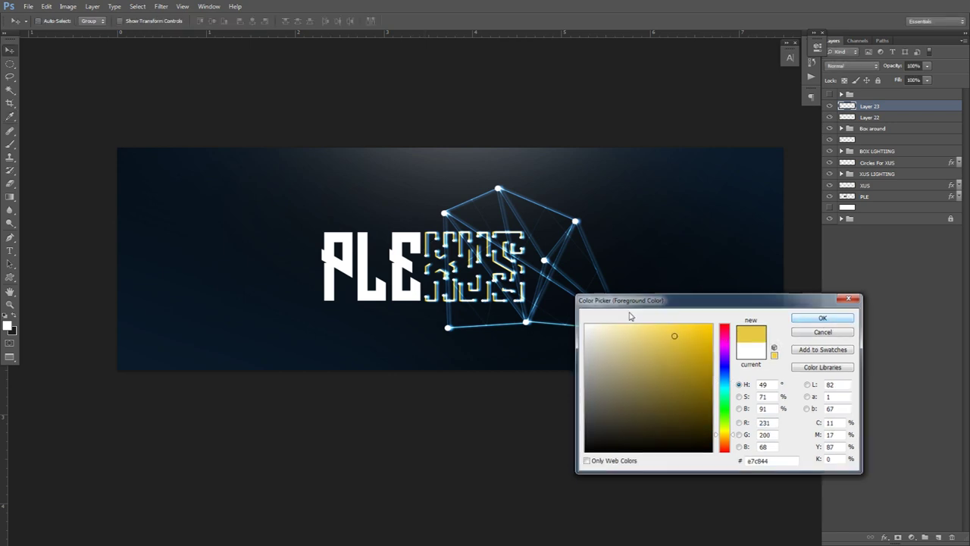
key("Return")
left_click(13, 334)
left_click(513, 189)
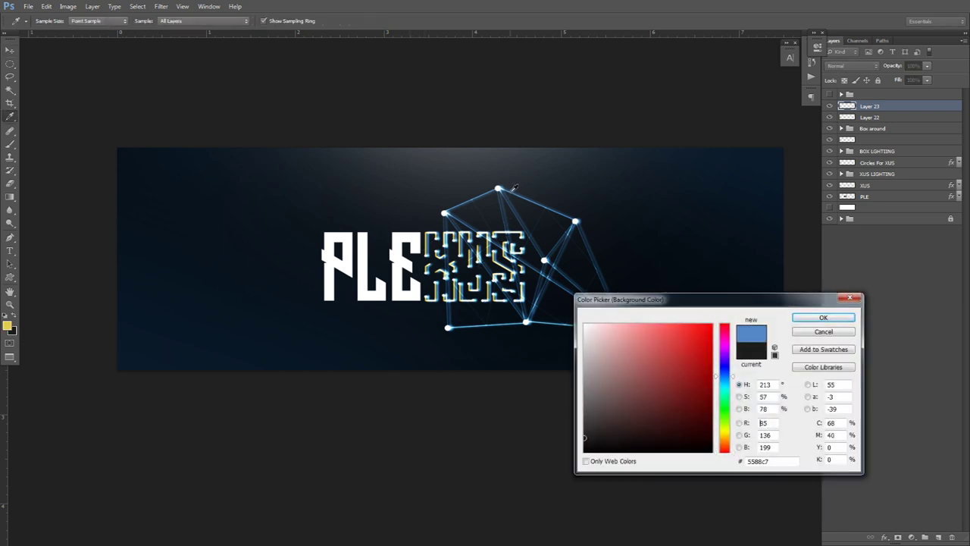
left_click(823, 318)
- Paint a soft yellow glow at the banner top and a blue glow along the bottom
key("b")
mouse_move(520, 265)
left_mouse_down()
mouse_move(517, 290)
mouse_move(485, 291)
left_mouse_up()
left_click_drag(874, 112, 870, 123)
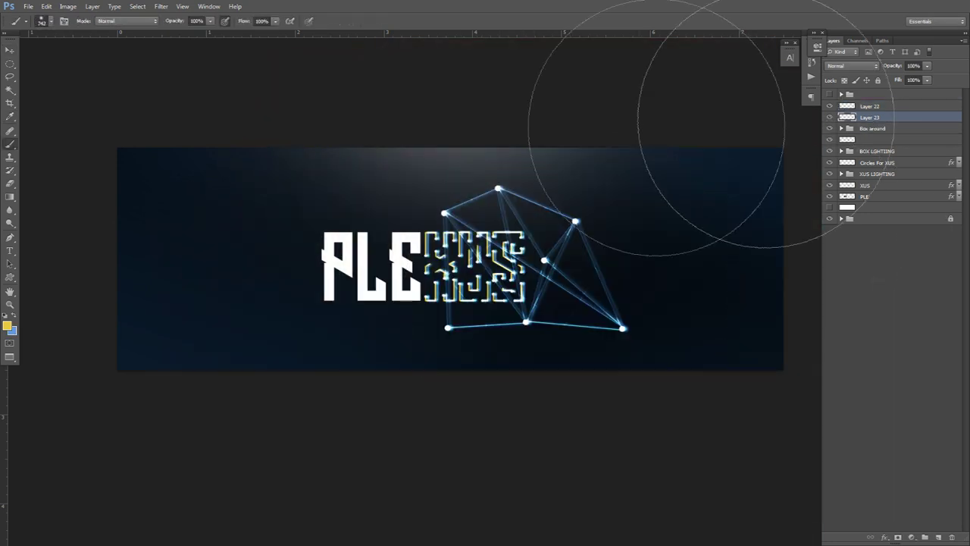
left_click(369, 80)
left_click(318, 83)
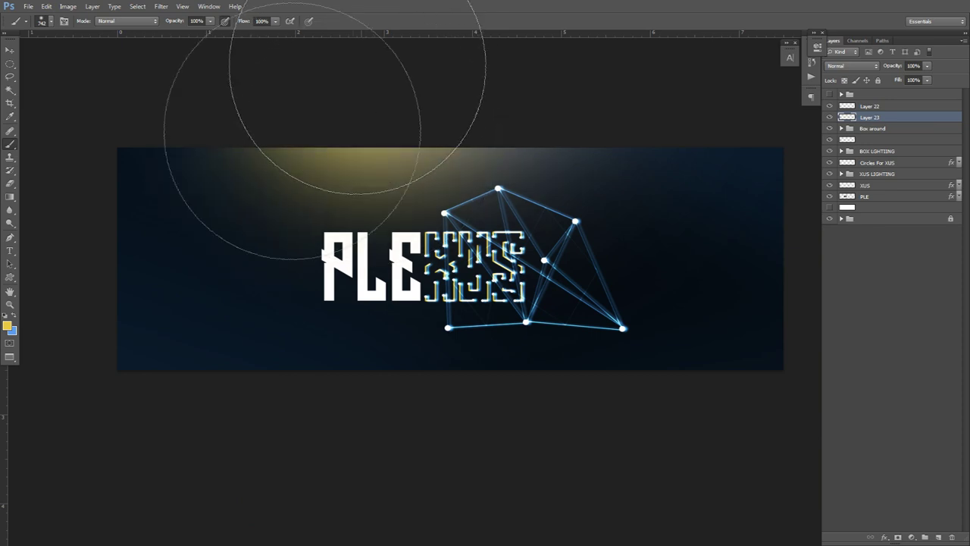
left_click(15, 317)
left_click(7, 326)
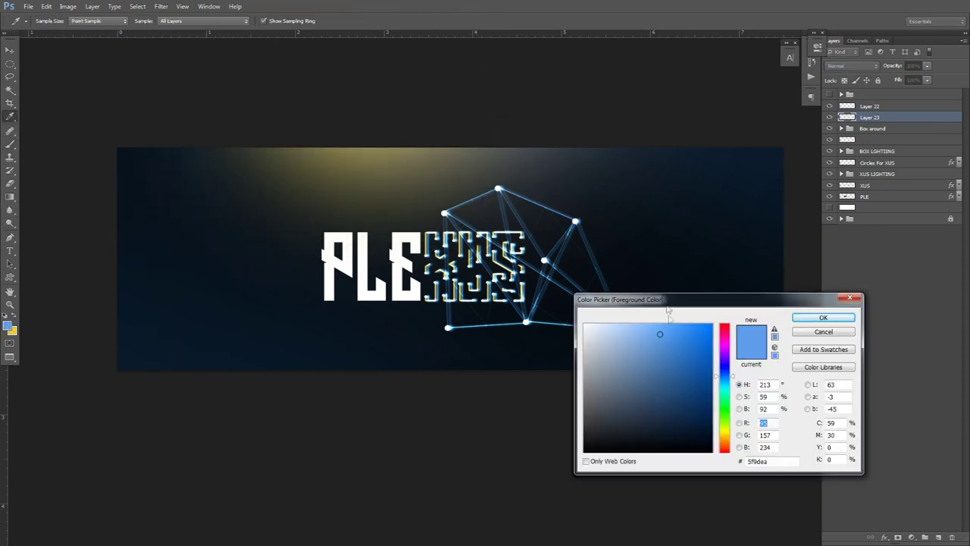
left_click(809, 319)
left_click(518, 465)
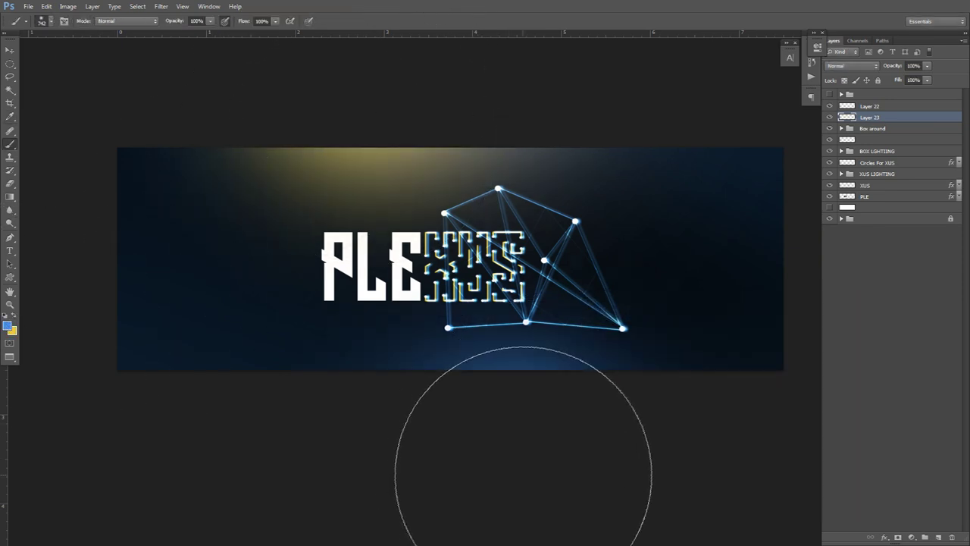
key("v")
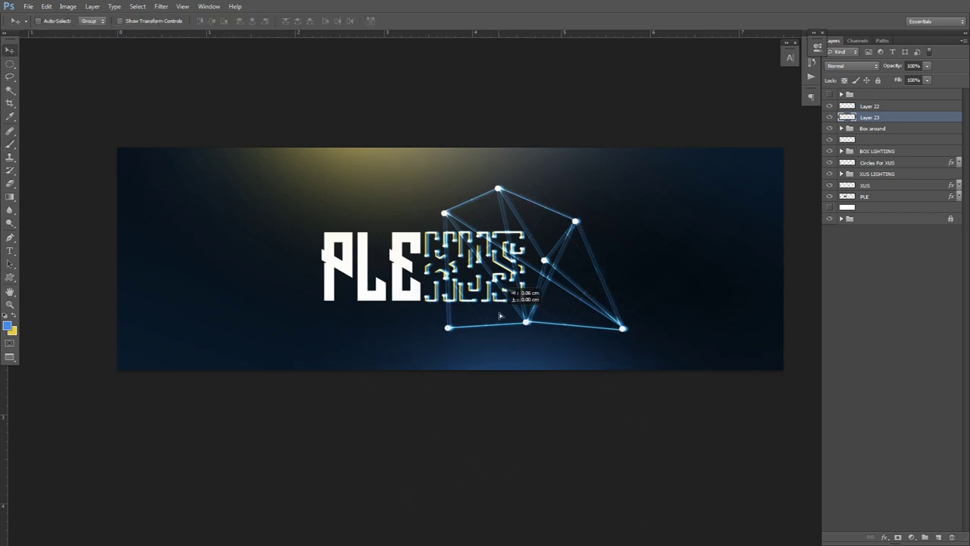
- Duplicate the glow layer, set the copy to Dissolve, and lower its opacity to 4%
key("ctrl+j")
left_click(829, 94)
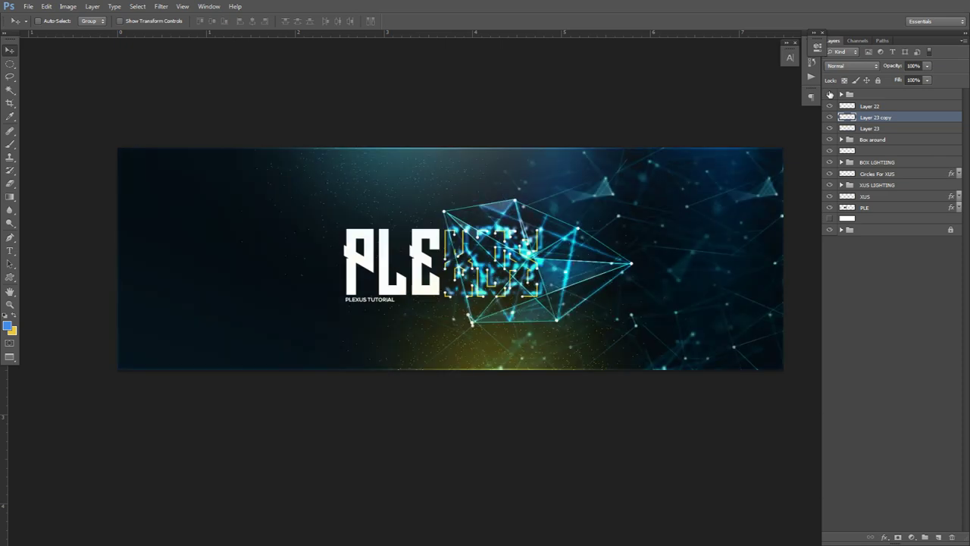
left_click(829, 93)
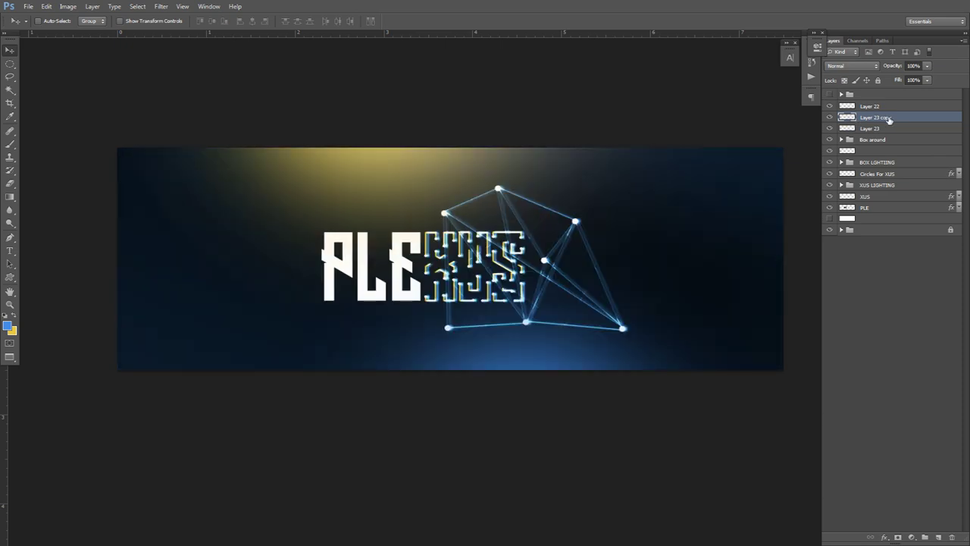
left_click(856, 67)
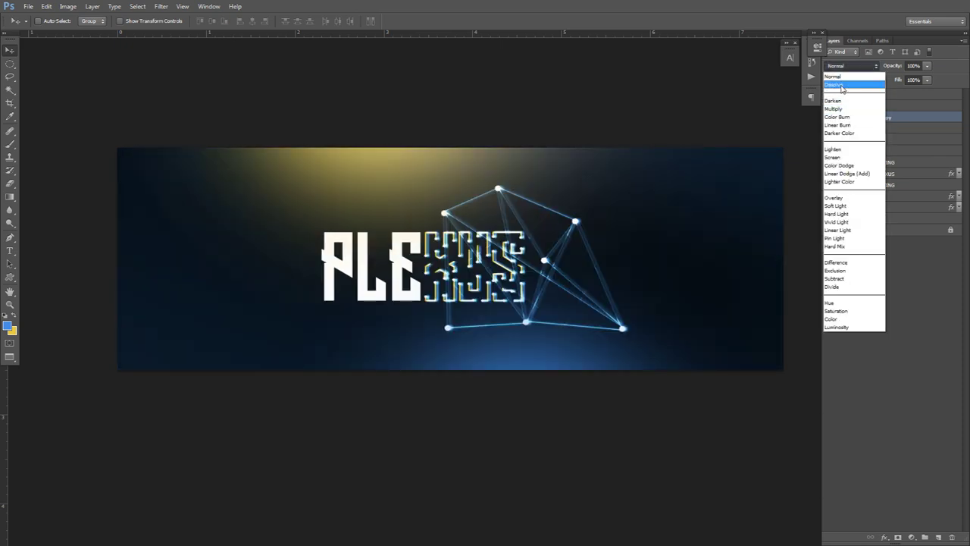
left_click(841, 85)
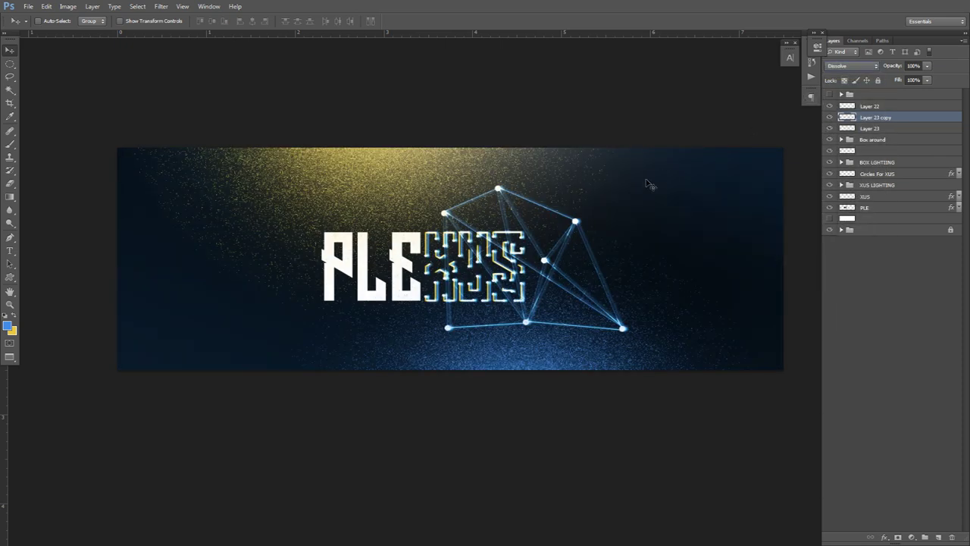
left_click_drag(925, 66, 881, 80)
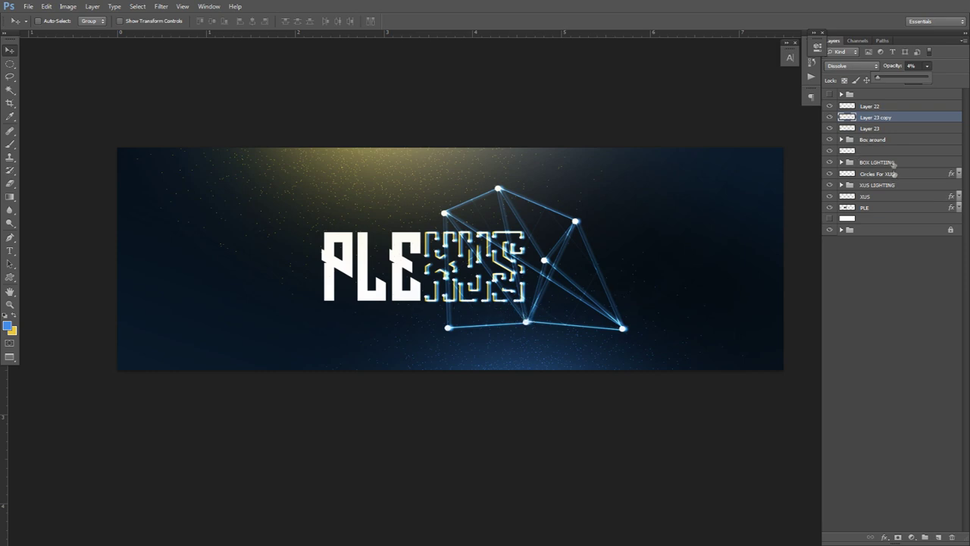
- Add a Brightness/Contrast adjustment with brightness -74 and contrast 57 above Layer 22
left_click(869, 105)
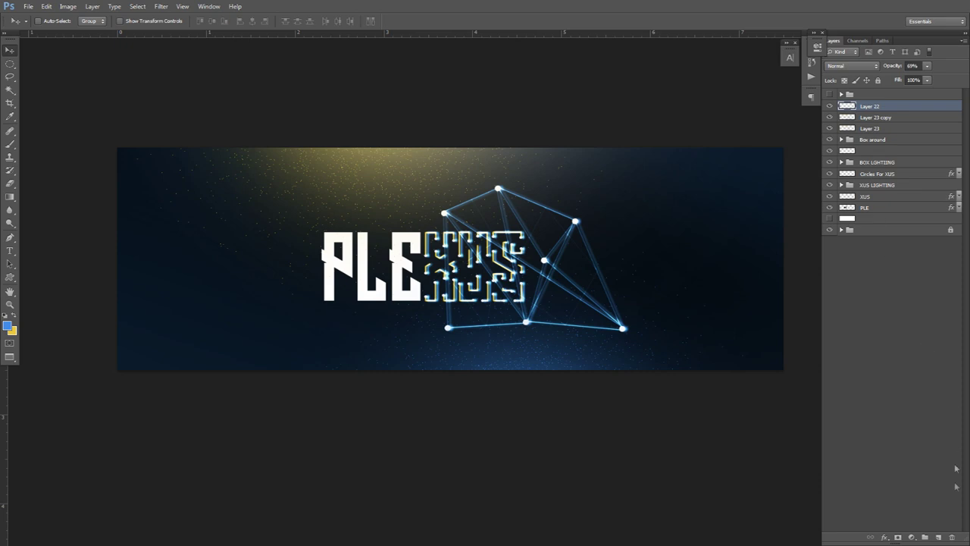
left_click(910, 538)
left_click(894, 348)
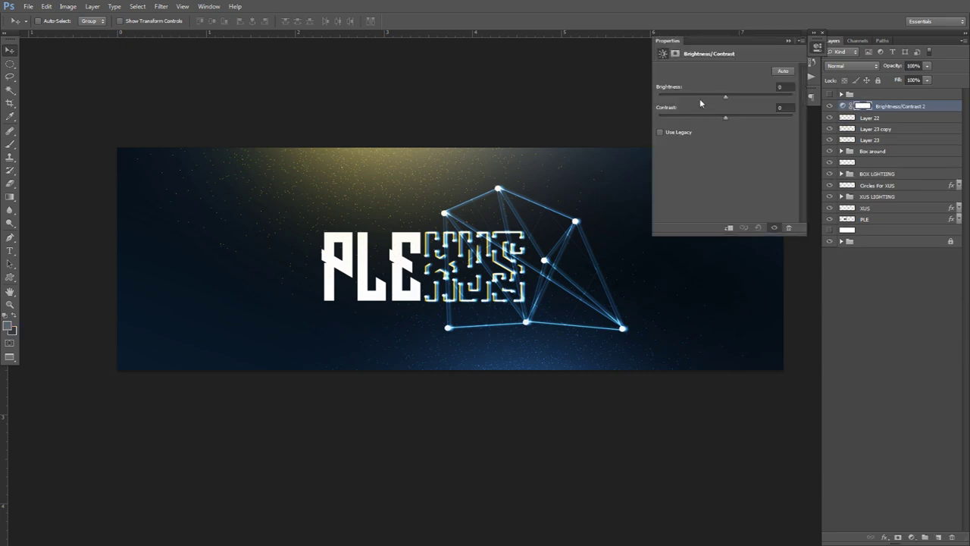
left_click(691, 97)
left_click(765, 118)
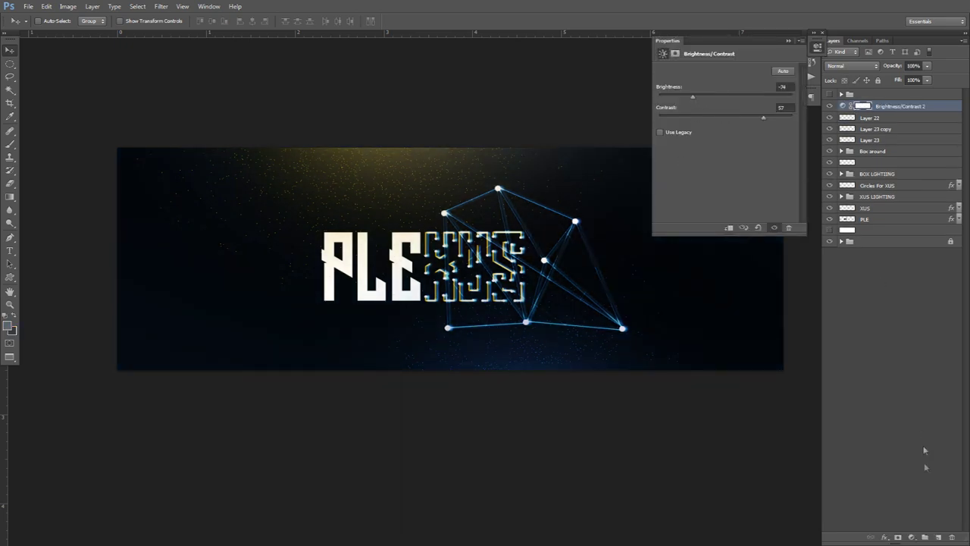
- Add a Curves adjustment with an S-curve to deepen the banner's contrast
left_click(910, 537)
left_click(888, 379)
left_click_drag(750, 134, 757, 121)
left_click_drag(715, 171, 707, 174)
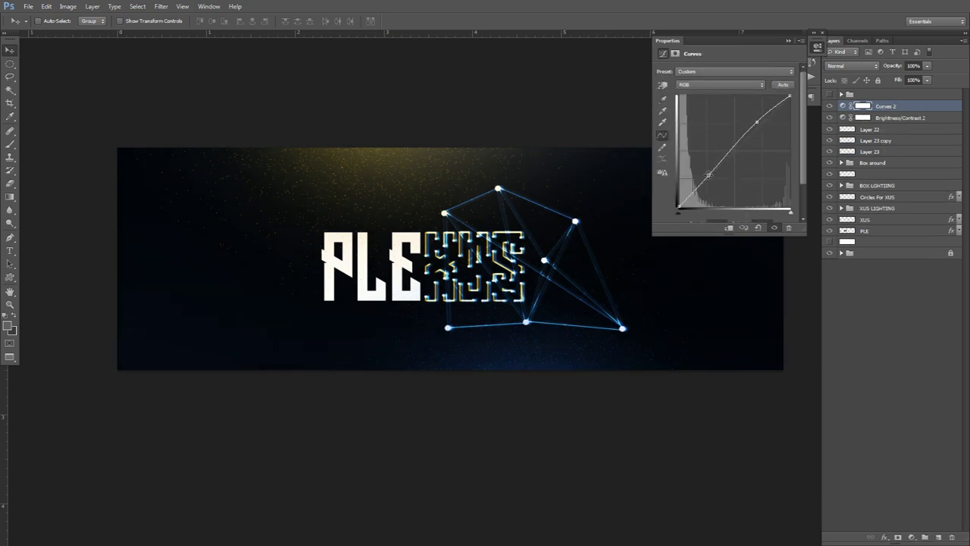
left_click(818, 48)
- Add a new layer above Curves 2 and set up a large soft brush in a bright pale colour
left_click(938, 537)
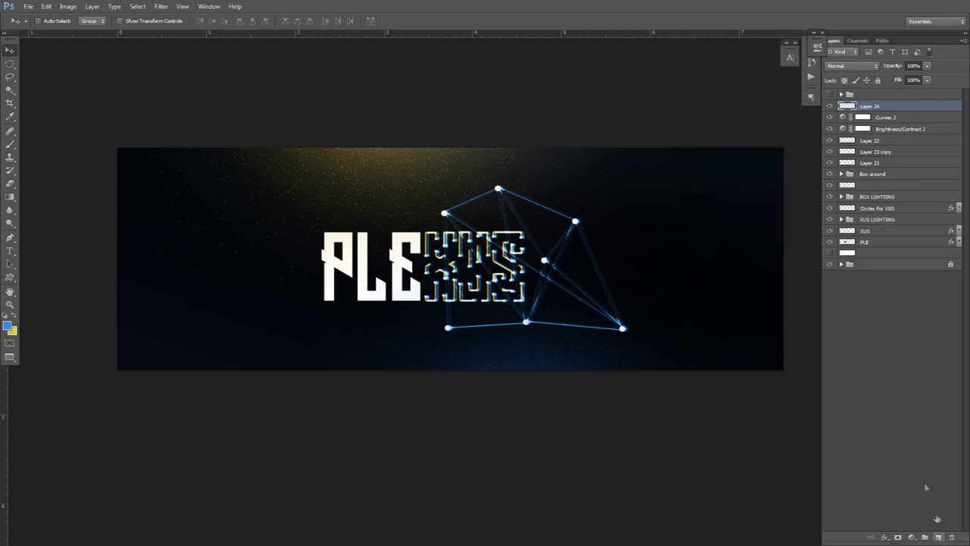
key("b")
left_click_drag(326, 174, 466, 222)
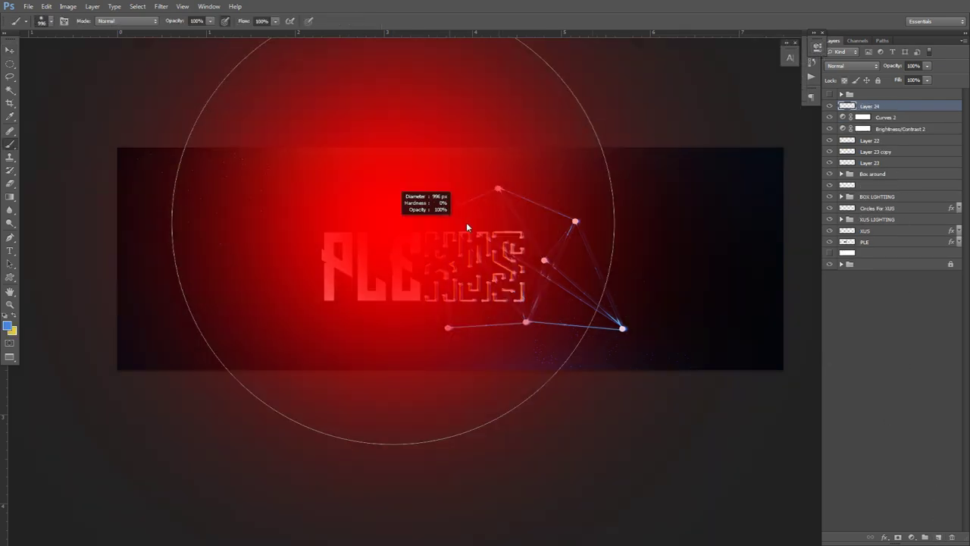
scroll(466, 222, "down", 1)
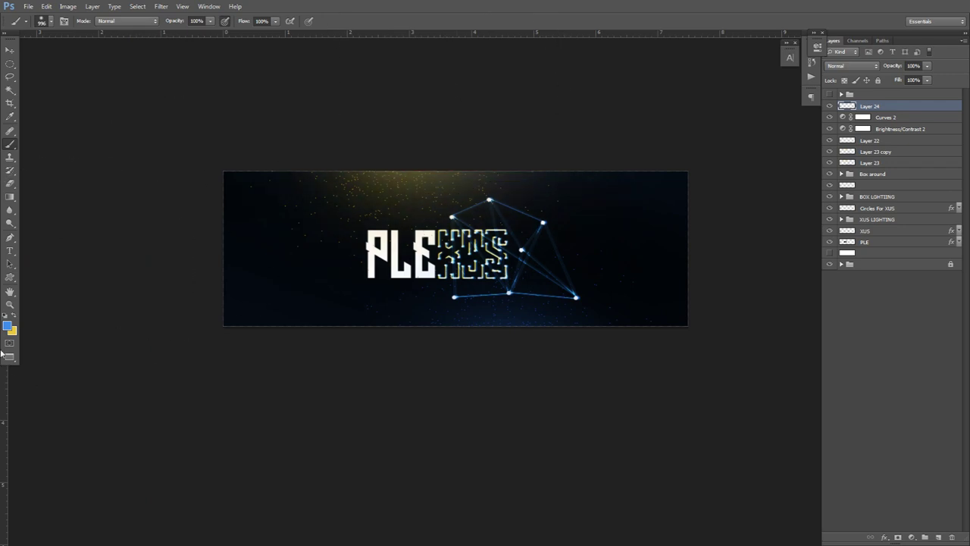
left_click(8, 326)
left_click(560, 315)
left_click(822, 317)
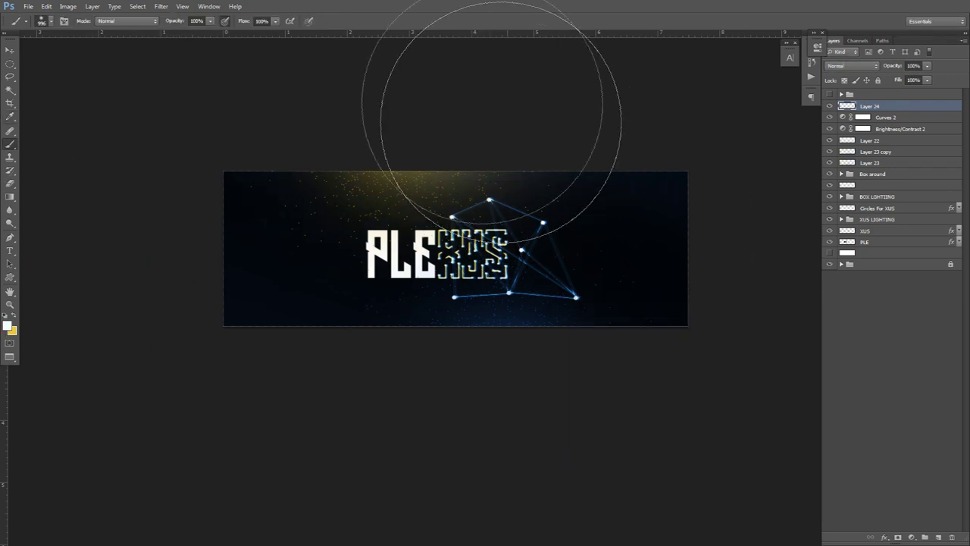
- Paint a soft pale glow along the banner's top edge and compare it with the reference version
left_click(457, 91)
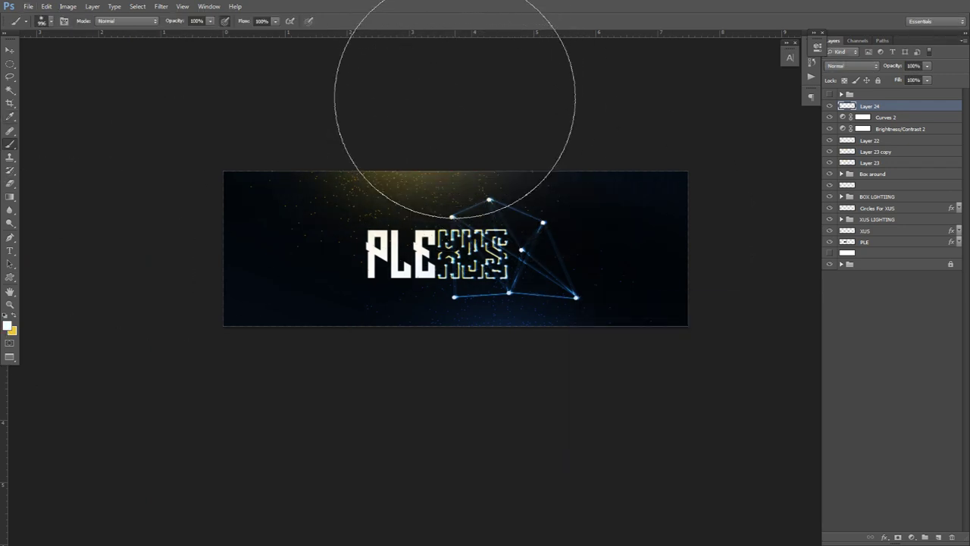
left_click(455, 87)
scroll(470, 158, "up", 2)
scroll(473, 164, "down", 1)
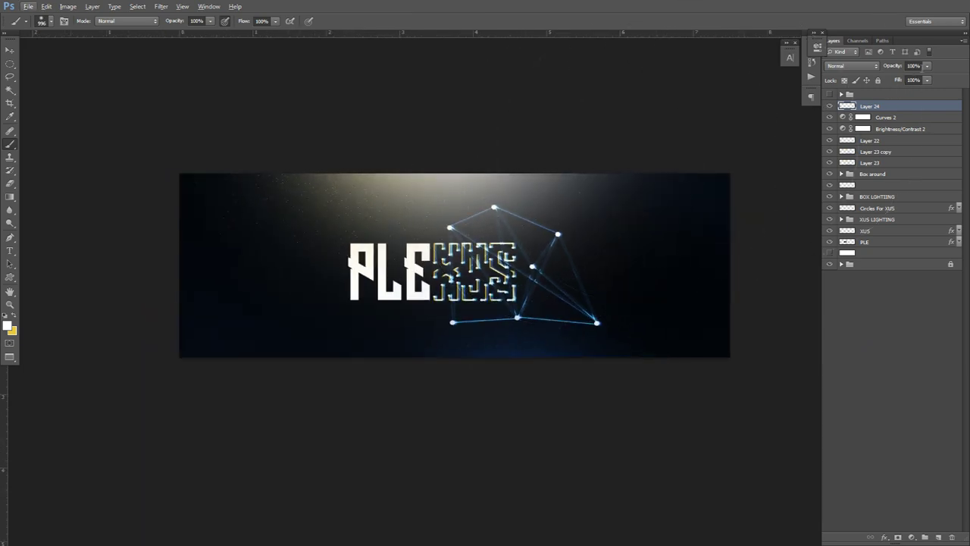
left_click(828, 94)
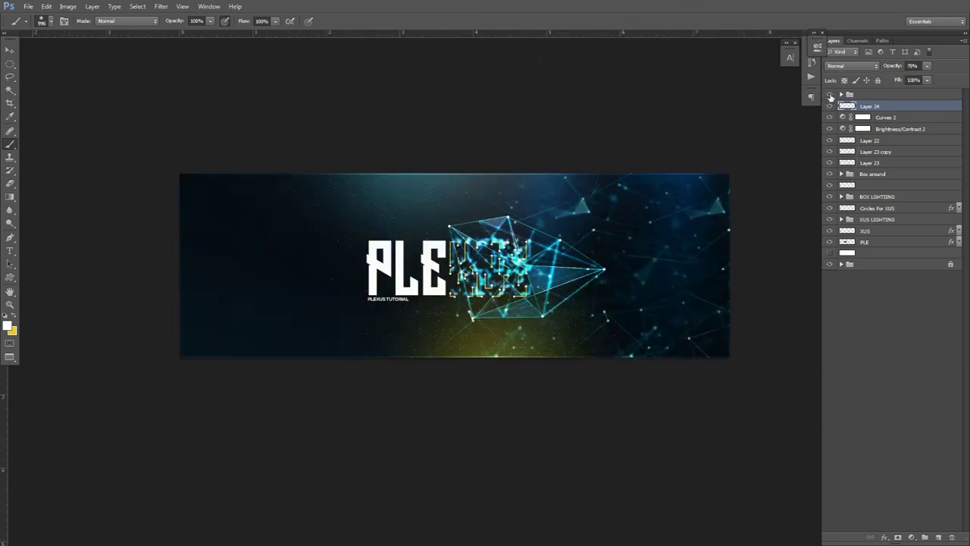
left_click(829, 94)
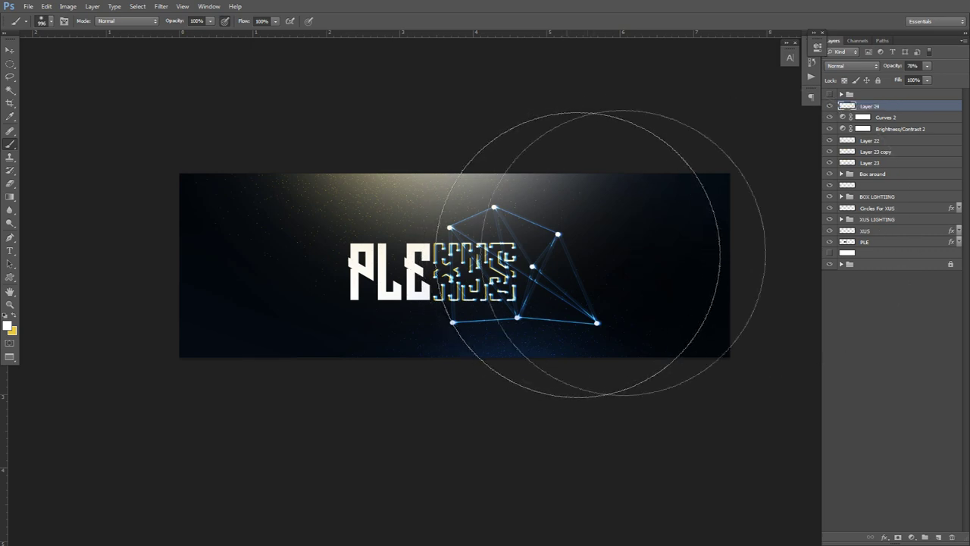
- Paste the blue starfield image above the white layer as Layer 25 and nudge it slightly left
left_click(864, 254)
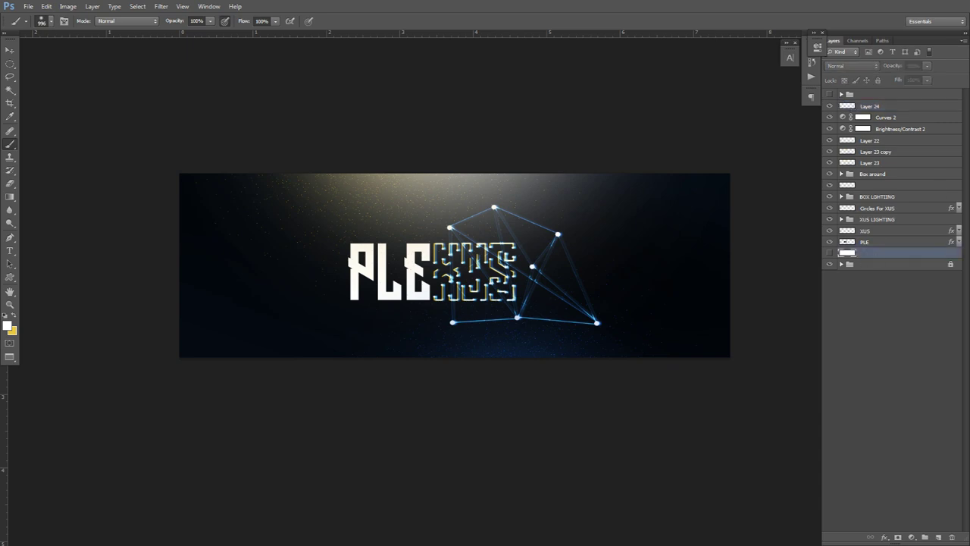
key("ctrl+v")
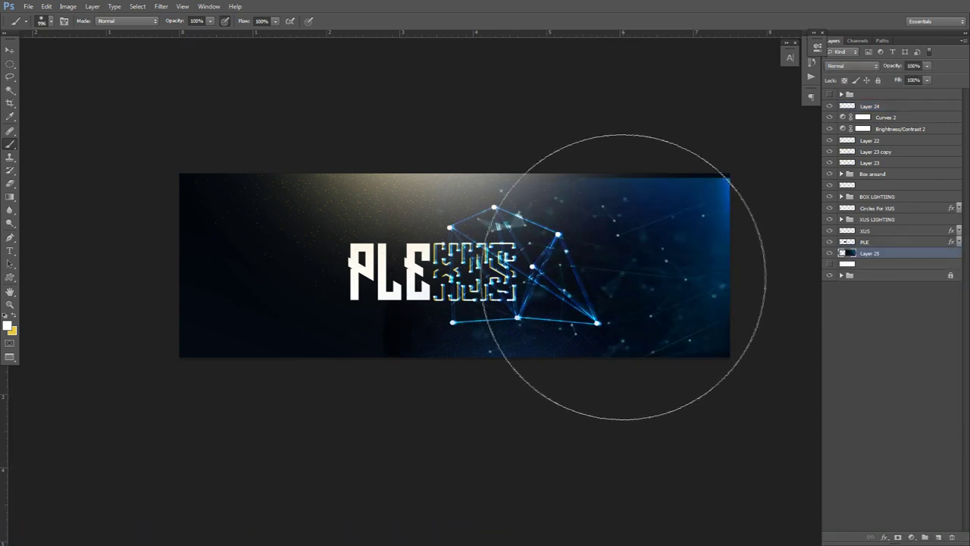
key("v")
mouse_move(579, 273)
left_mouse_down()
mouse_move(555, 270)
mouse_move(576, 270)
left_mouse_up()
key("e")
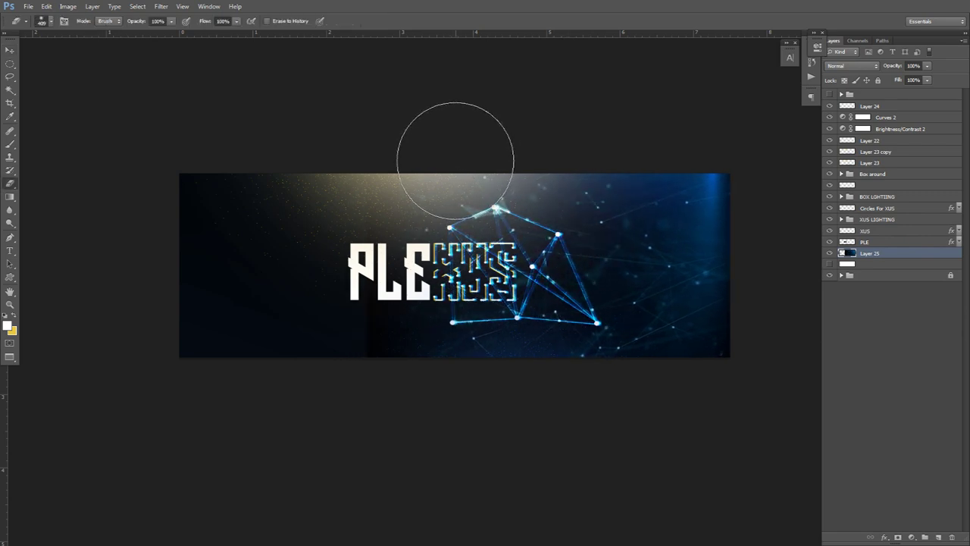
key("v")
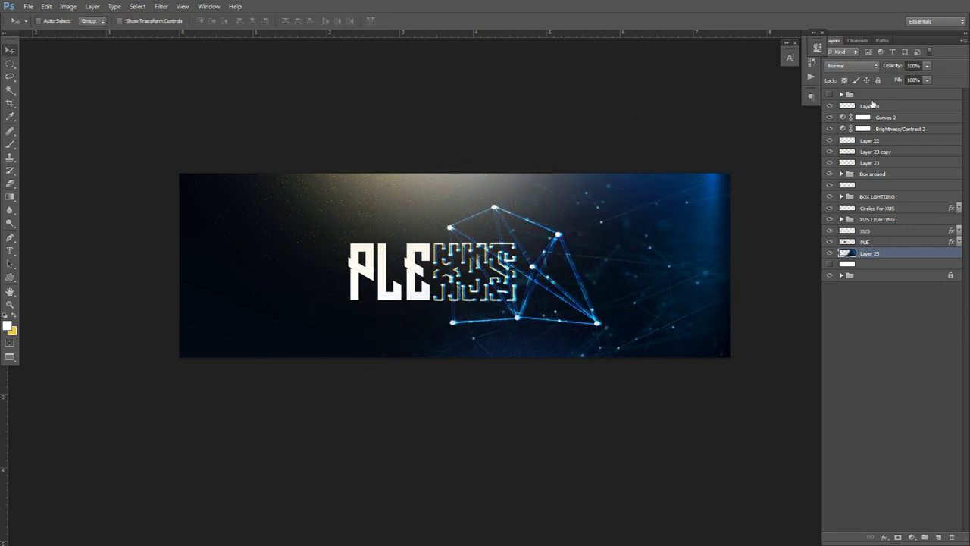
- Try Color Dodge, Lighter Color and Linear Dodge (Add) blend modes on the starfield layer
left_click(851, 66)
left_click(845, 151)
key("Down")
key("Down")
key("Up")
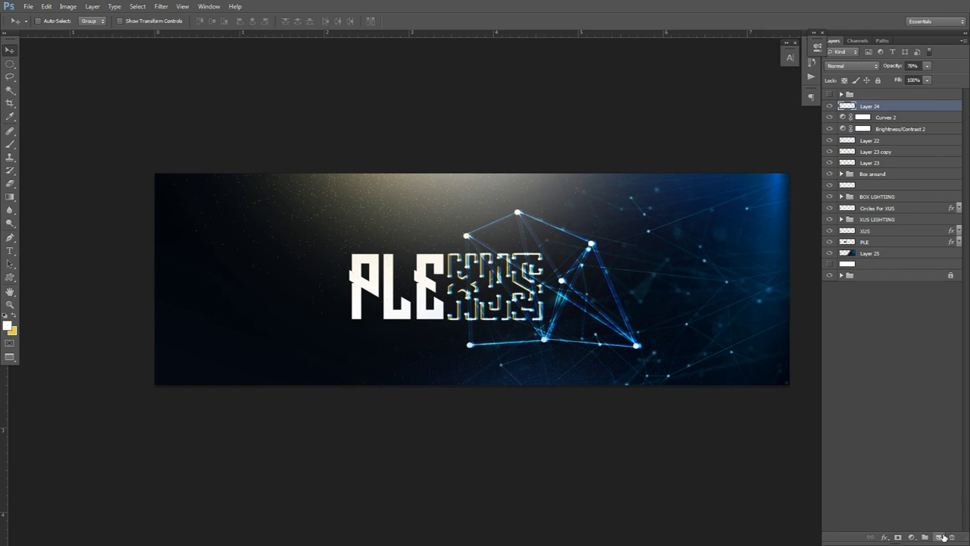
- On a new layer above Layer 24, draw a triangular pen path linking plexus nodes
left_click(939, 537)
key("p")
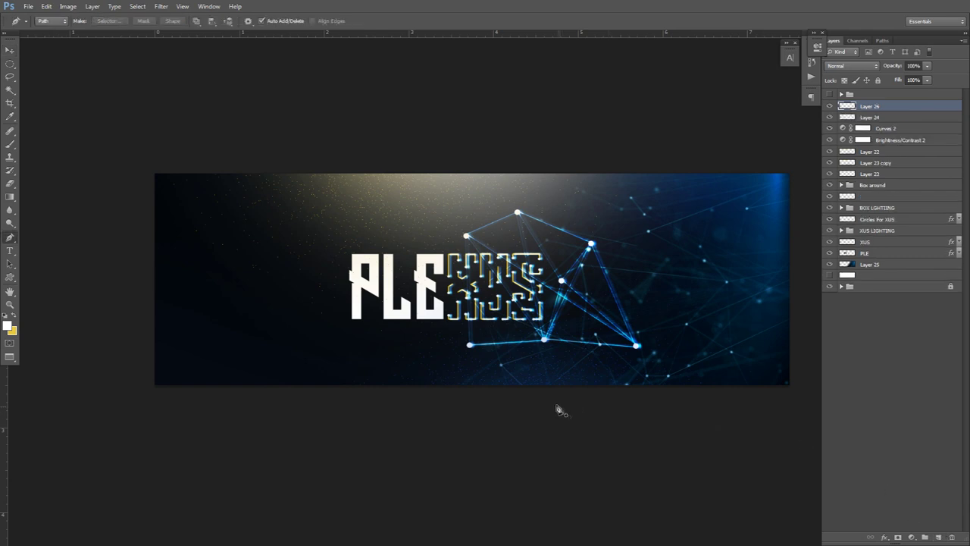
scroll(488, 260, "up", 3)
left_click_drag(487, 260, 428, 286)
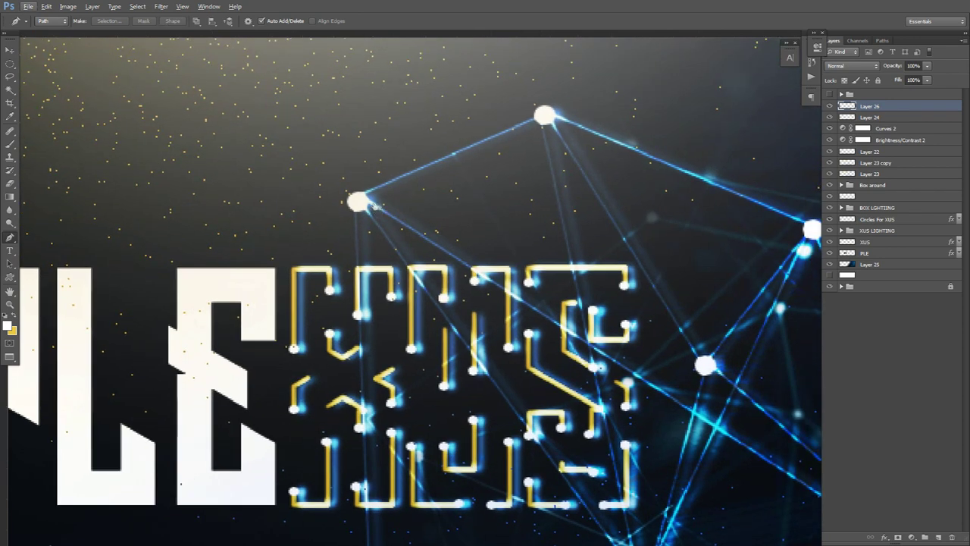
left_click(359, 201)
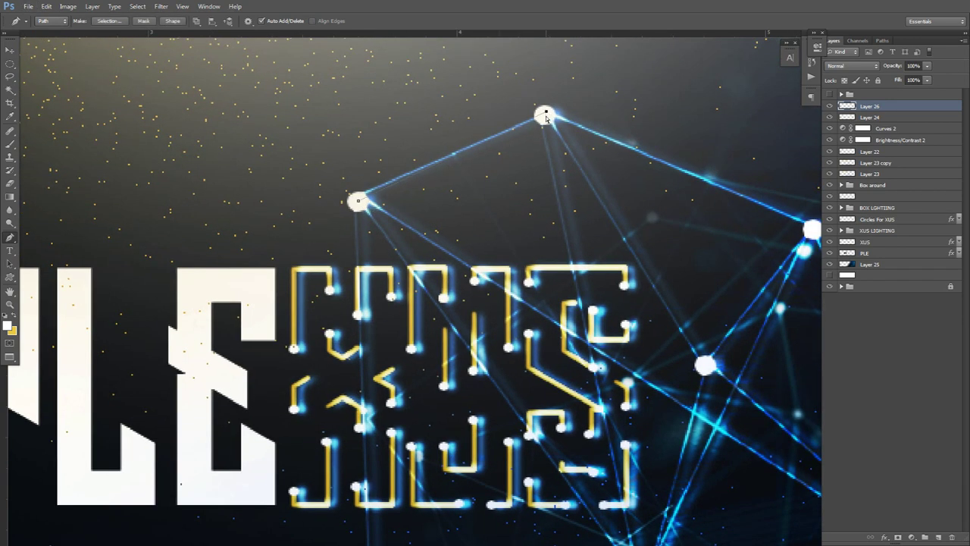
left_click(546, 114)
right_click(489, 189)
left_click(501, 203)
left_click(359, 200)
left_click(593, 342)
- Fill the triangle path with white, then delete the path outline
right_click(609, 180)
left_click(647, 235)
left_click(487, 150)
left_click(509, 242)
left_click(554, 144)
right_click(613, 161)
left_click(642, 176)
- Set Layer 26 to Overlay blend mode at 42% opacity
left_click(851, 66)
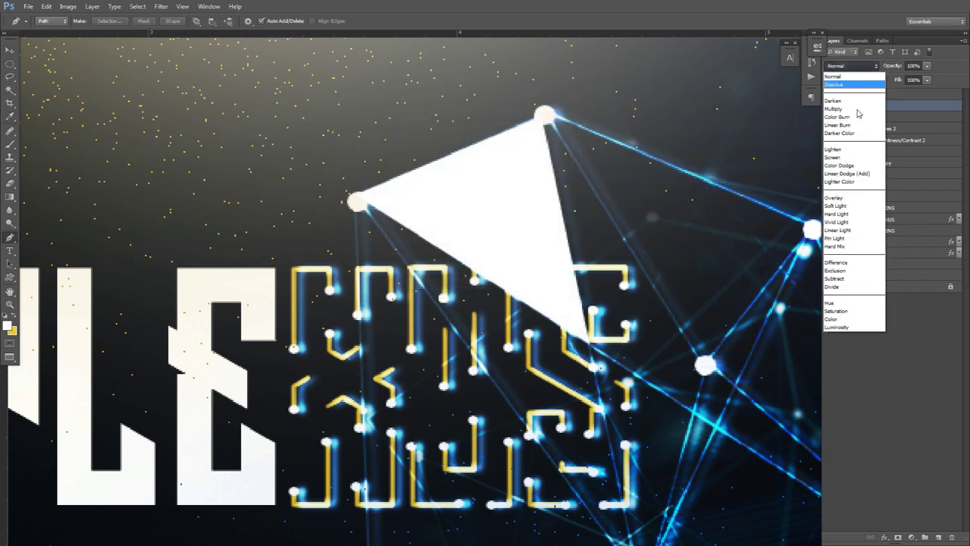
left_click(842, 190)
left_click(925, 66)
left_click_drag(913, 82, 899, 82)
- Fill a second facet path between nodes with white and delete its outline
left_click_drag(541, 179, 527, 168)
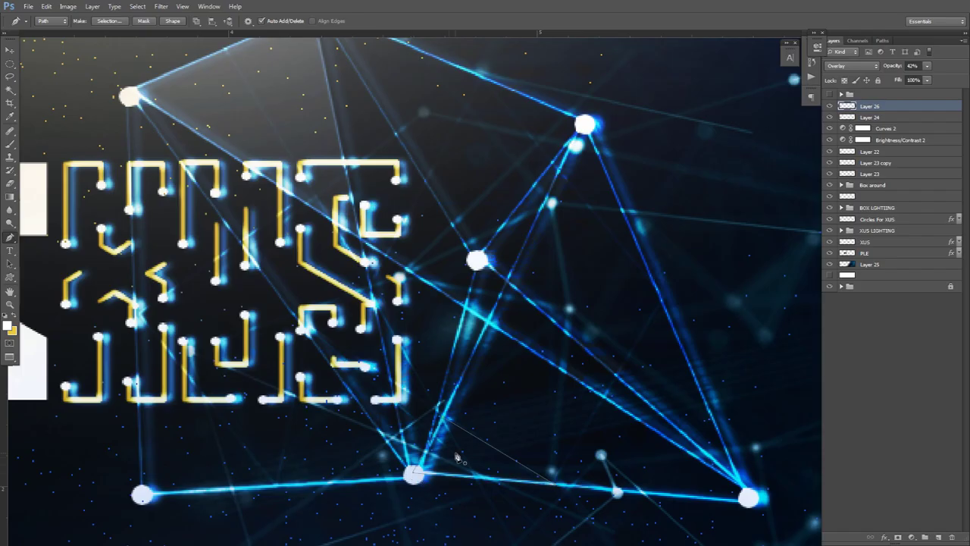
right_click(455, 243)
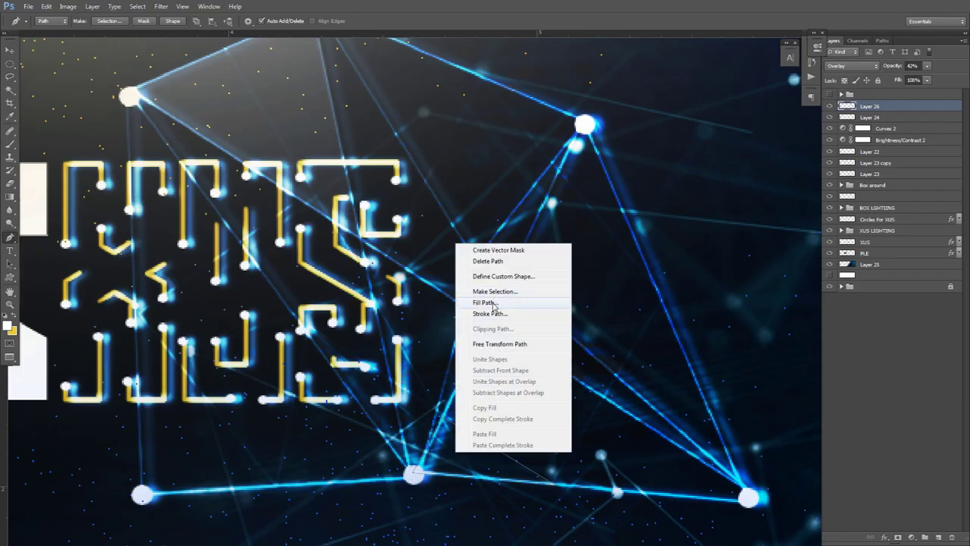
left_click(484, 302)
key("Return")
right_click(563, 219)
left_click(587, 236)
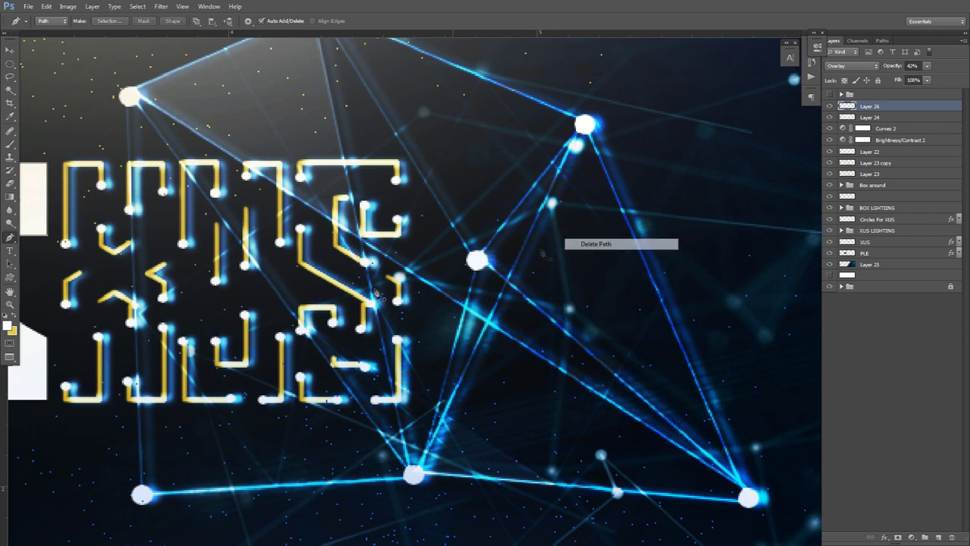
- Fill a third white facet near the PLE letters, then fit the whole banner on screen
left_click_drag(199, 324, 341, 308)
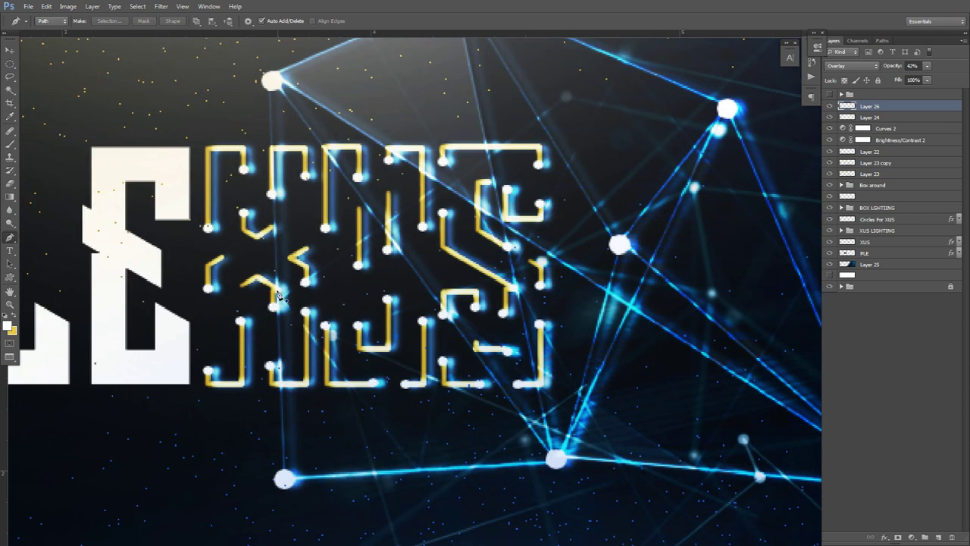
left_click(278, 290)
left_click(284, 478)
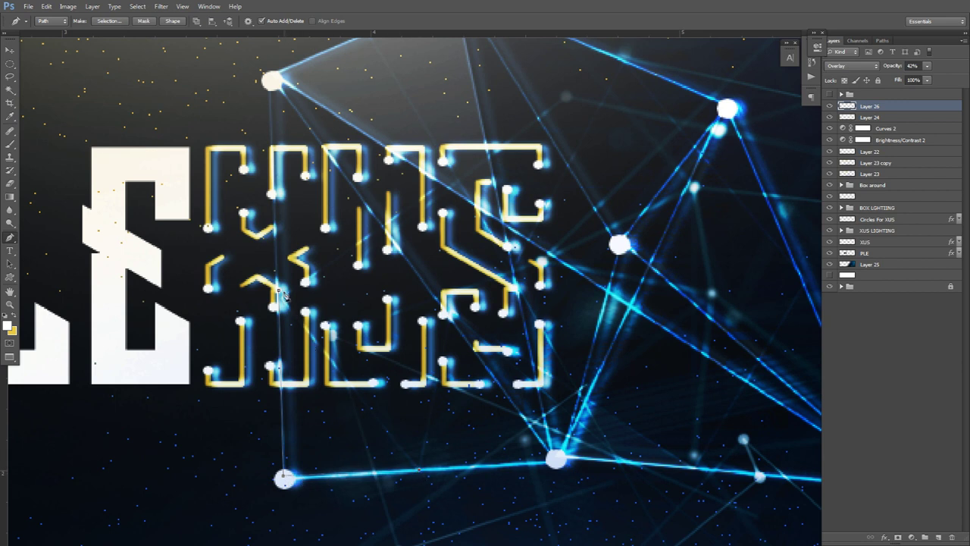
right_click(302, 278)
left_click(363, 341)
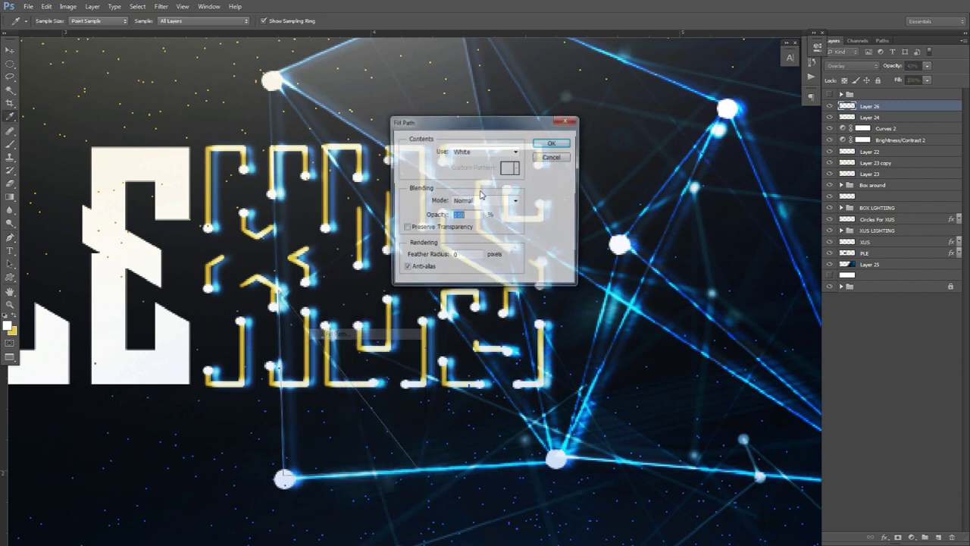
left_click(552, 143)
right_click(587, 151)
left_click(621, 166)
key("v")
key("ctrl+0")
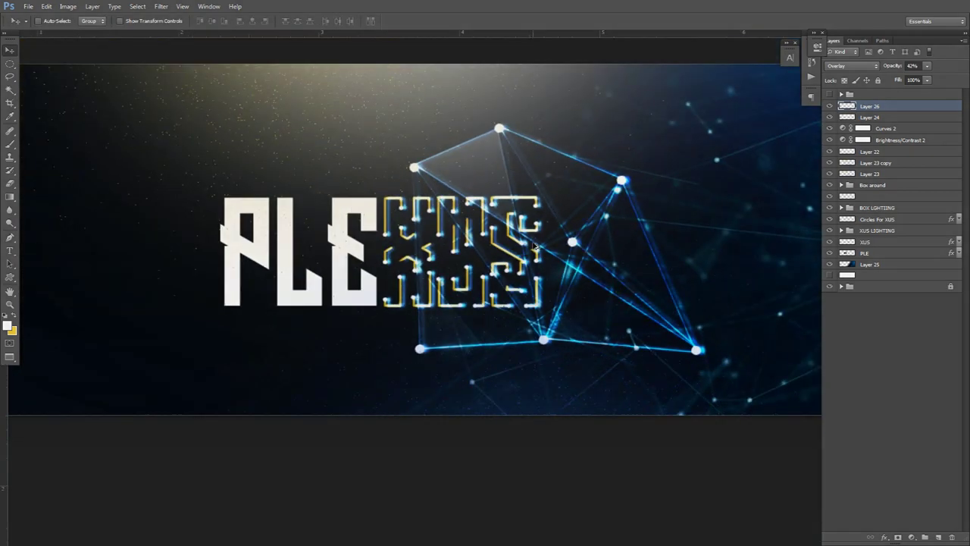